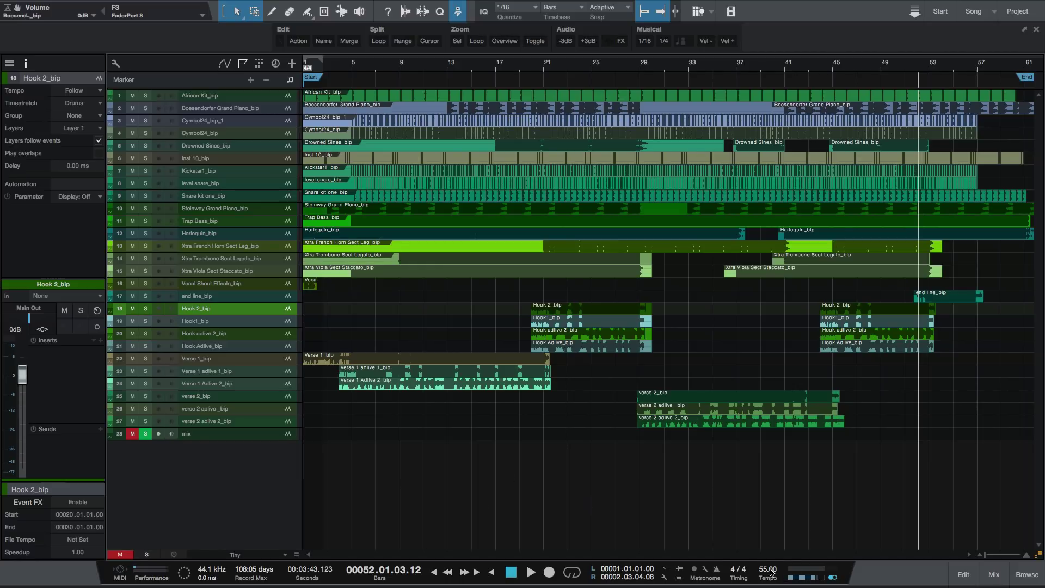
Step: Select tracks 1 through 27 and set their Inspector Tempo to Don't follow
{"action": "scroll", "coordinate": [765, 572], "scroll_direction": "down", "scroll_amount": 8}
{"action": "scroll", "coordinate": [754, 565], "scroll_direction": "up", "scroll_amount": 2}
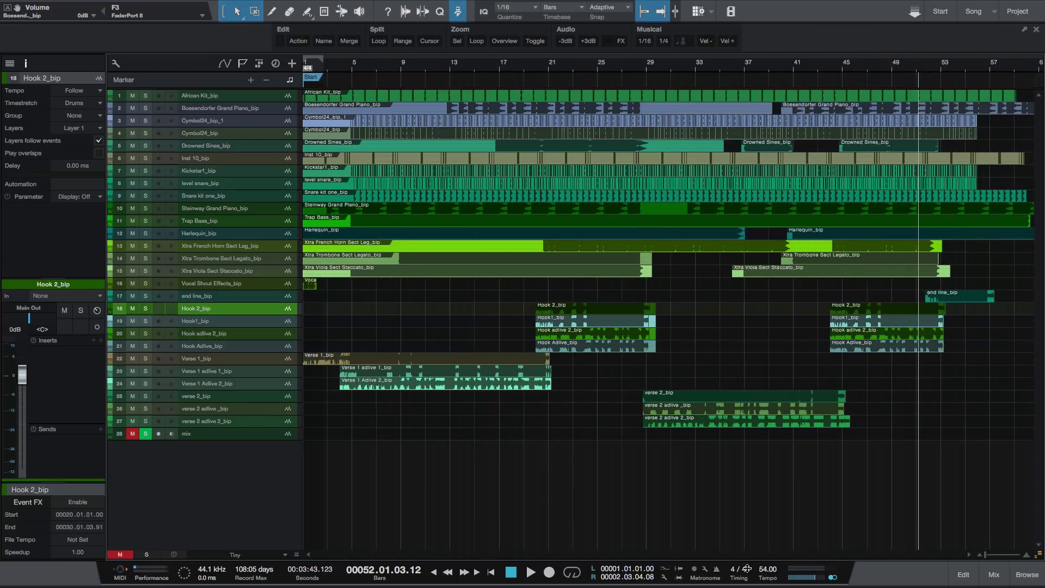
{"action": "scroll", "coordinate": [747, 570], "scroll_direction": "up", "scroll_amount": 6}
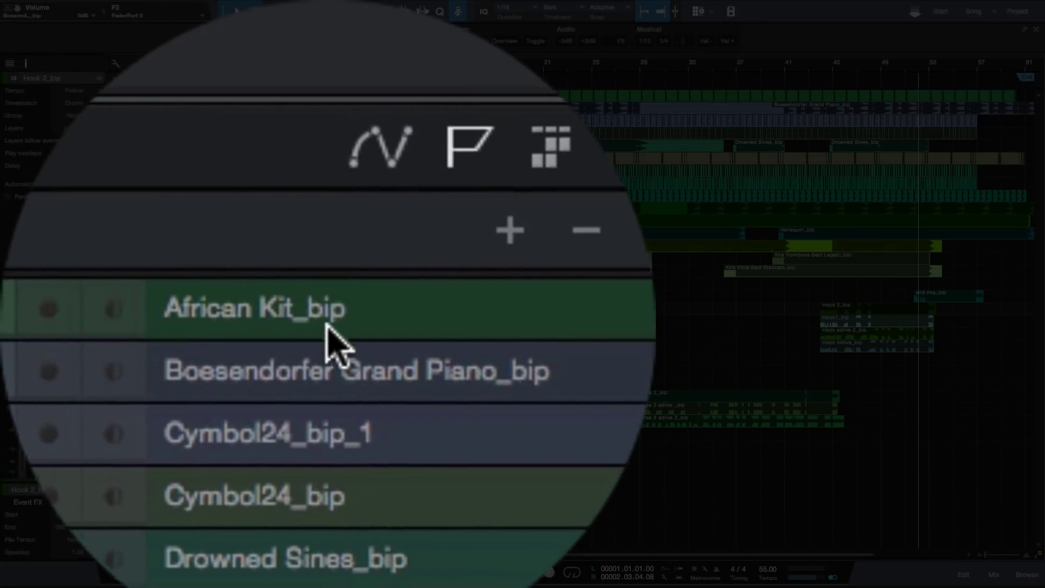
{"action": "left_click", "coordinate": [180, 95]}
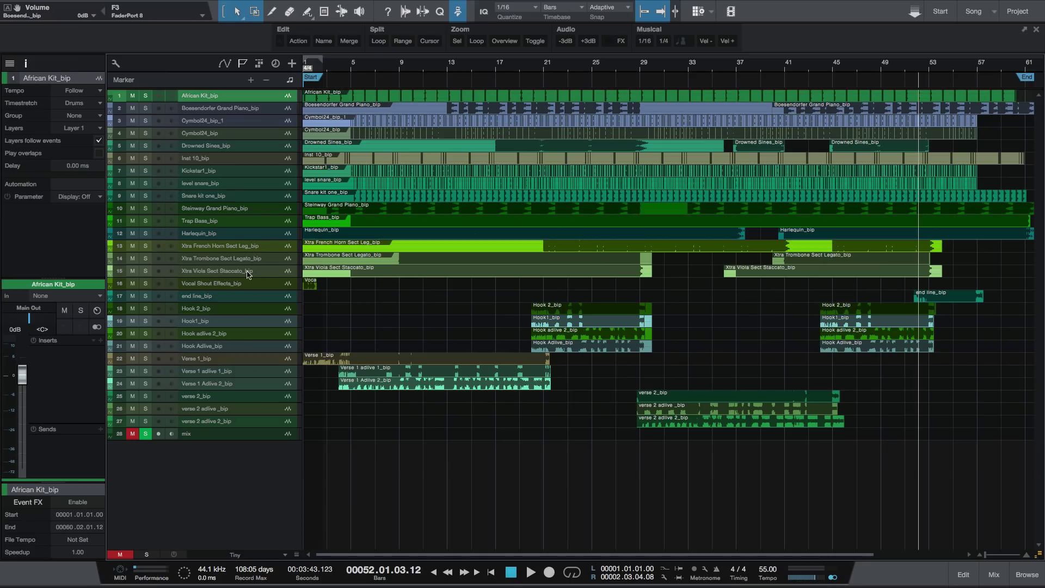
{"action": "left_click", "coordinate": [240, 421], "text": "shift"}
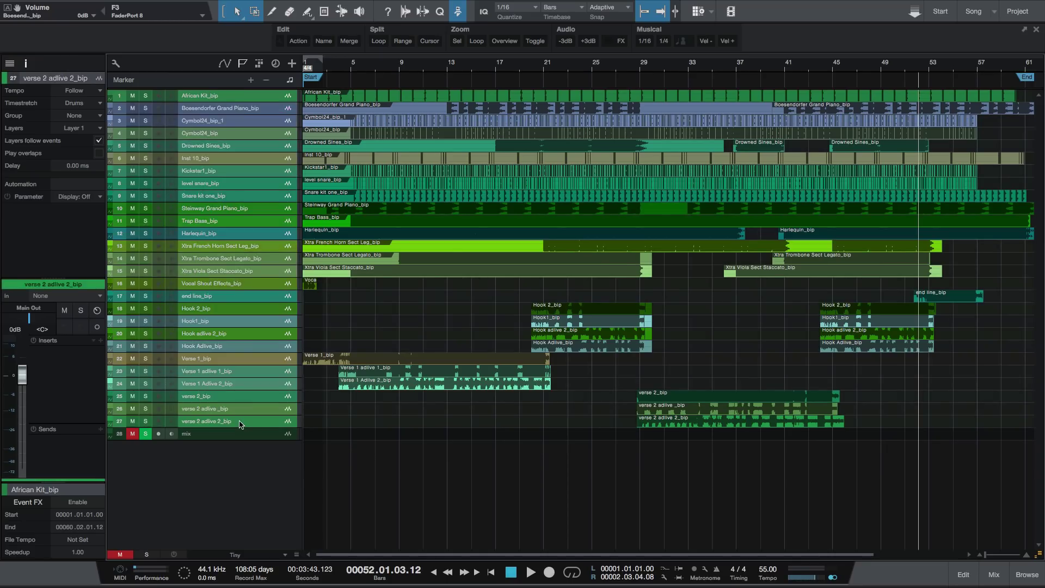
{"action": "left_click", "coordinate": [75, 91]}
{"action": "left_click", "coordinate": [84, 103]}
Step: Set the song tempo to 55 bpm
{"action": "scroll", "coordinate": [765, 572], "scroll_direction": "down", "scroll_amount": 12}
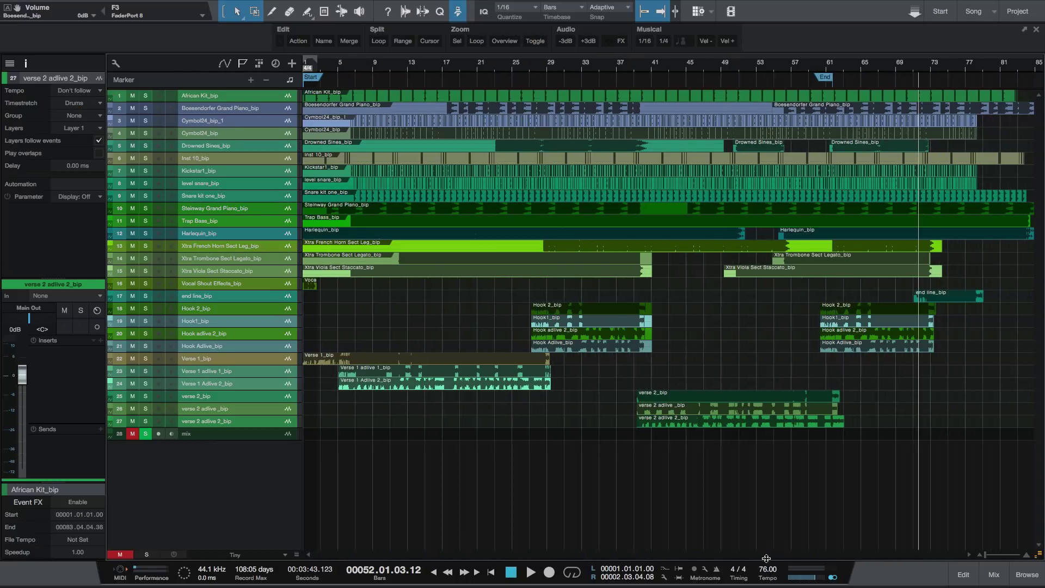
{"action": "scroll", "coordinate": [767, 571], "scroll_direction": "up", "scroll_amount": 20}
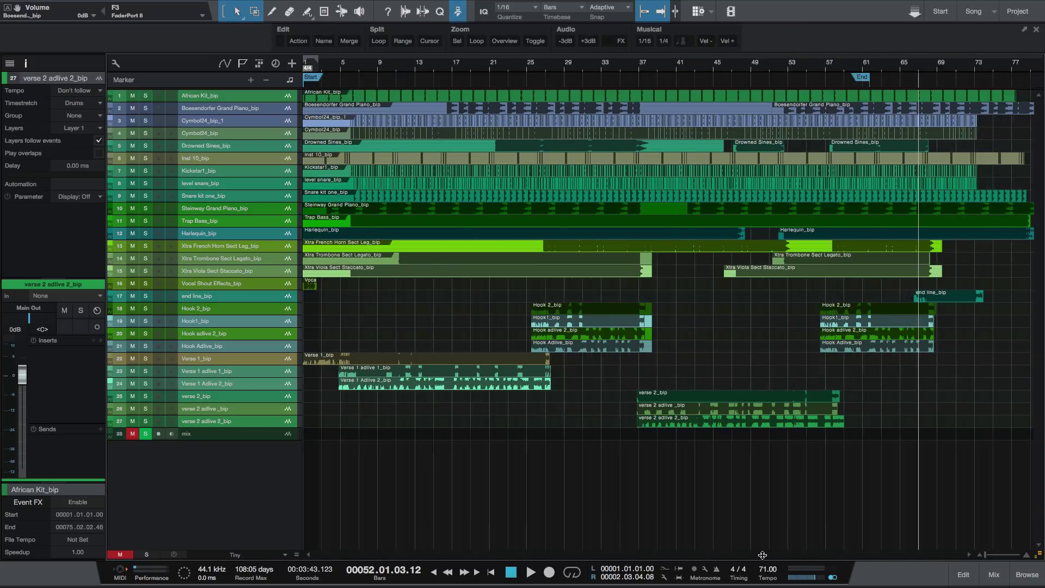
{"action": "scroll", "coordinate": [766, 568], "scroll_direction": "down", "scroll_amount": 10}
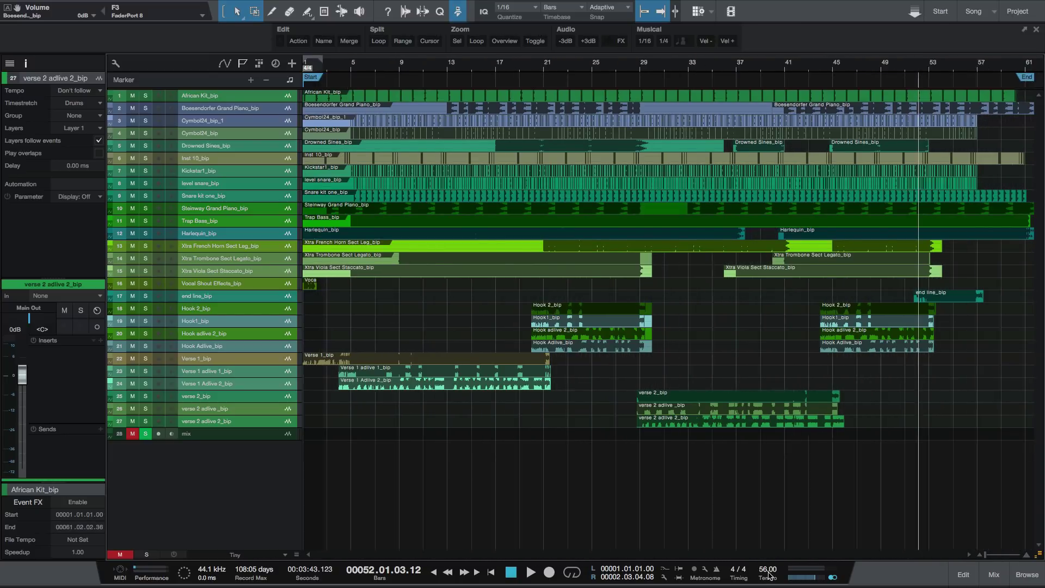
{"action": "double_click", "coordinate": [761, 568]}
{"action": "type", "text": "55"}
{"action": "key", "text": "Return"}
Step: Show the mixer with F3 and play briefly to watch the Main Out level
{"action": "key", "text": "F3"}
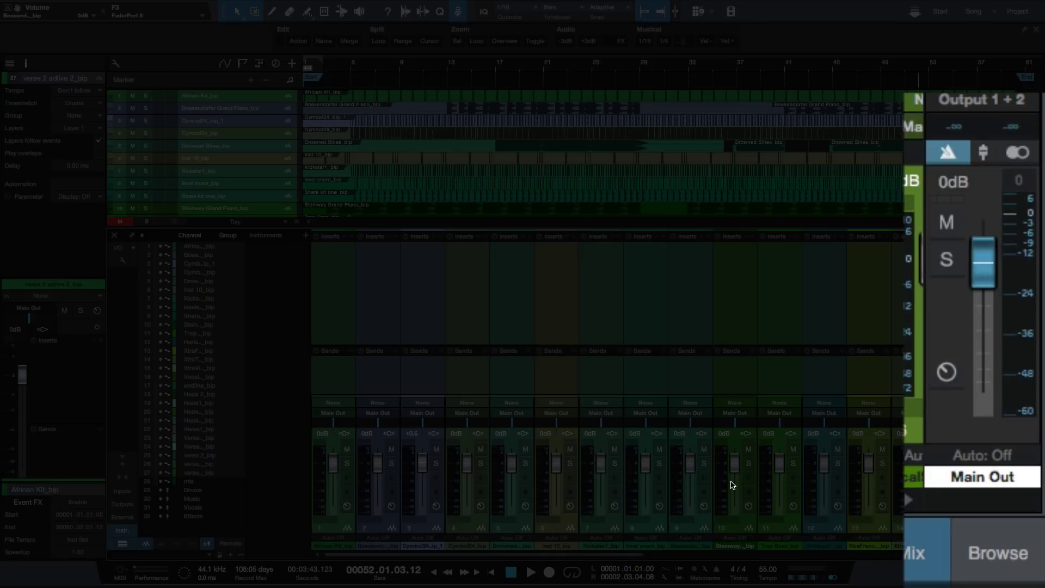
{"action": "key", "text": "space"}
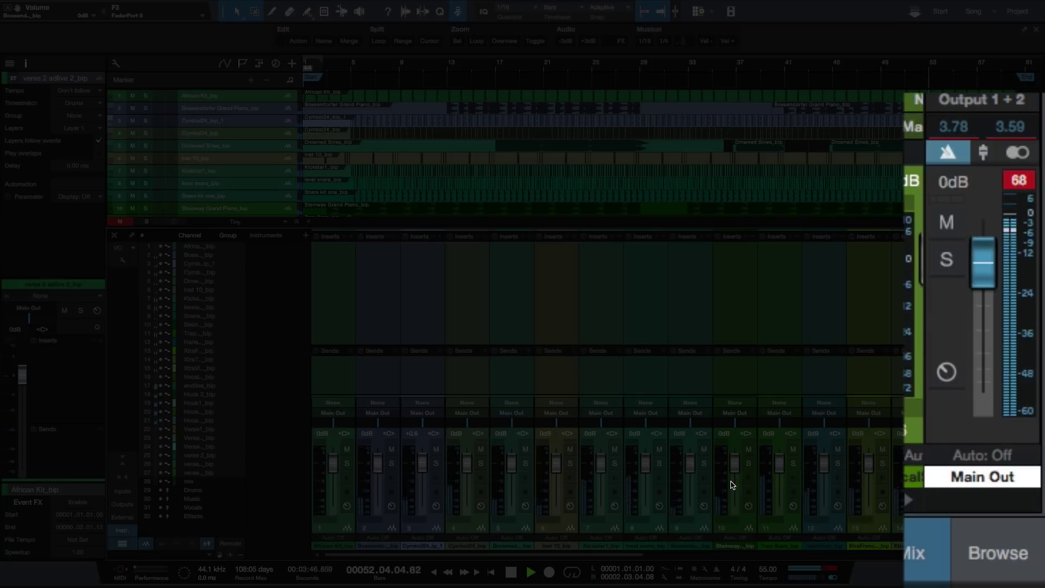
{"action": "key", "text": "space"}
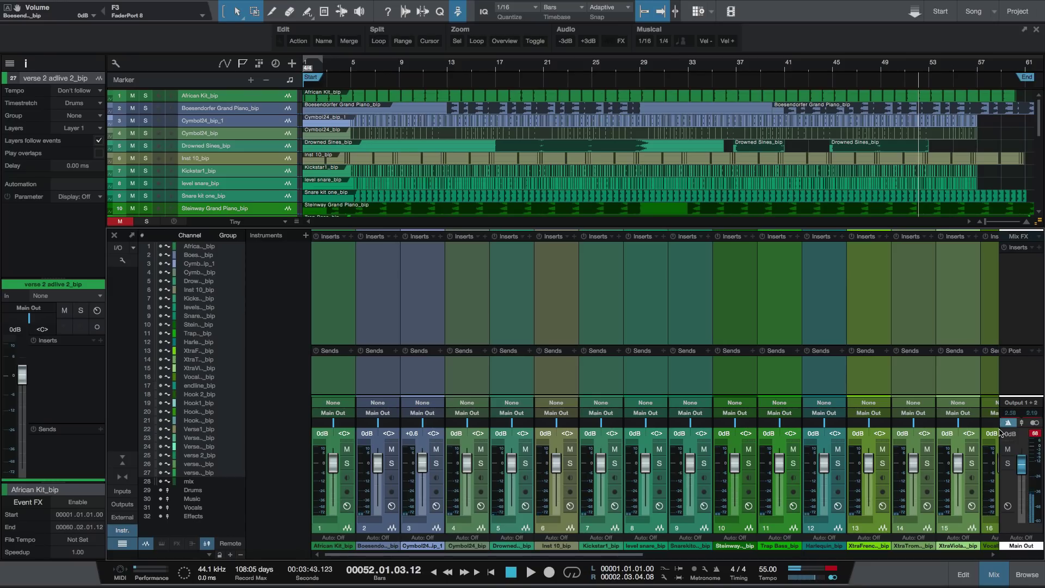
Step: Clear the Main Out peak and select all tracks from African Kit_bip through track 27
{"action": "left_click", "coordinate": [1036, 434]}
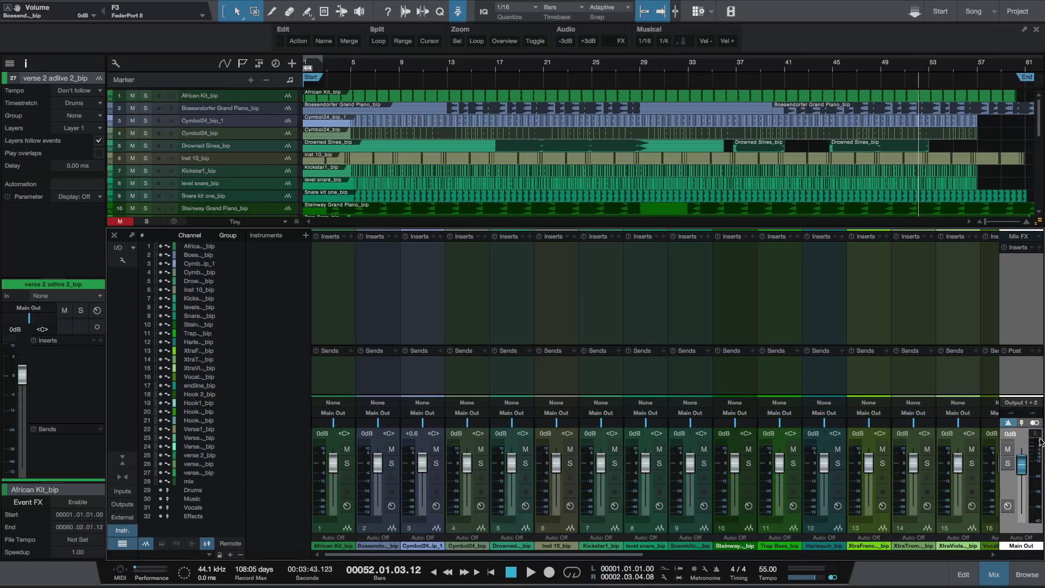
{"action": "left_click", "coordinate": [960, 312]}
{"action": "scroll", "coordinate": [945, 322], "scroll_direction": "right", "scroll_amount": 5}
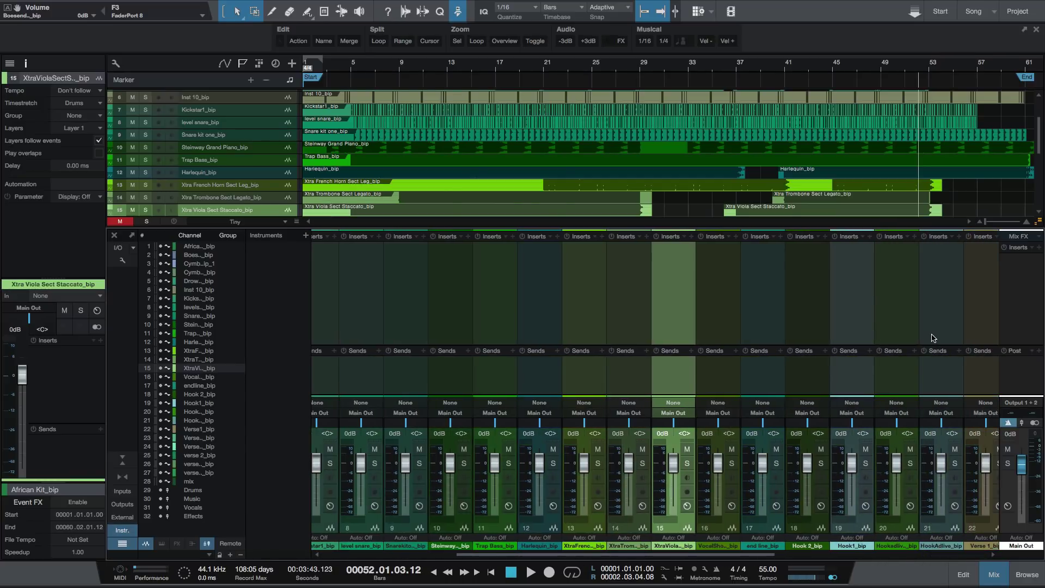
{"action": "scroll", "coordinate": [238, 139], "scroll_direction": "up", "scroll_amount": 2}
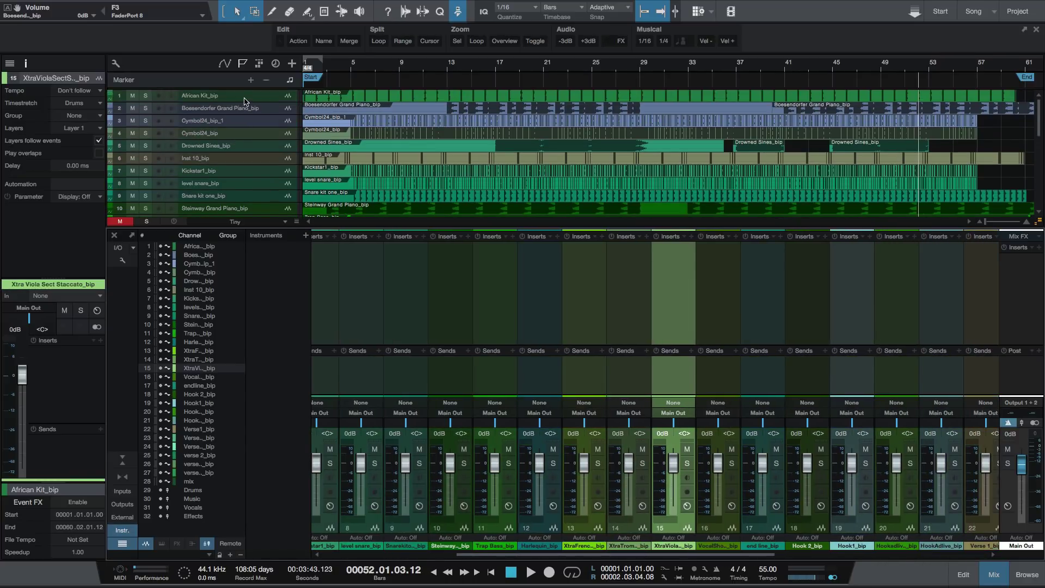
{"action": "left_click", "coordinate": [244, 102]}
{"action": "scroll", "coordinate": [261, 166], "scroll_direction": "down", "scroll_amount": 5}
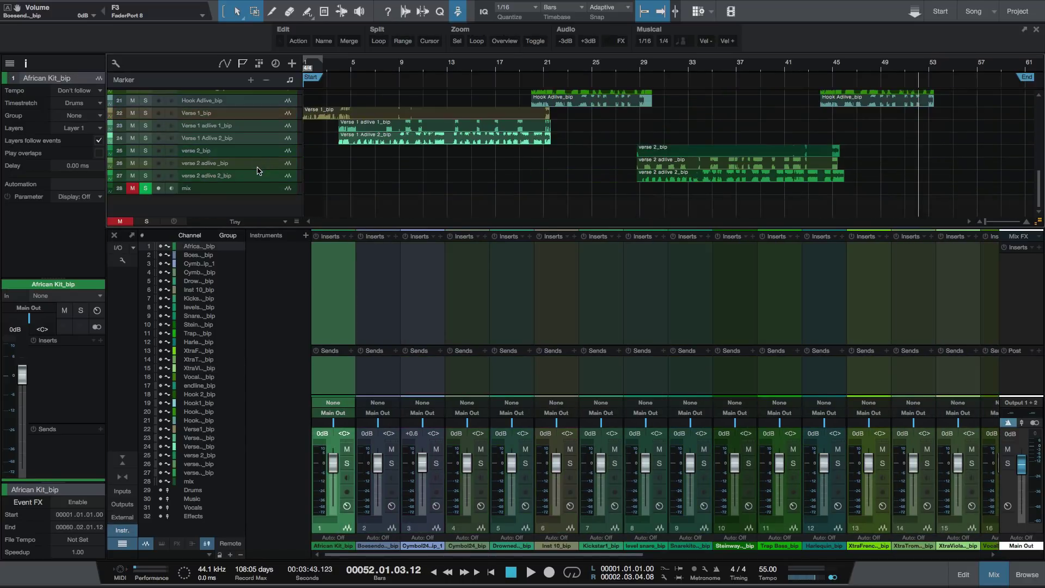
{"action": "left_click", "coordinate": [255, 176], "text": "shift"}
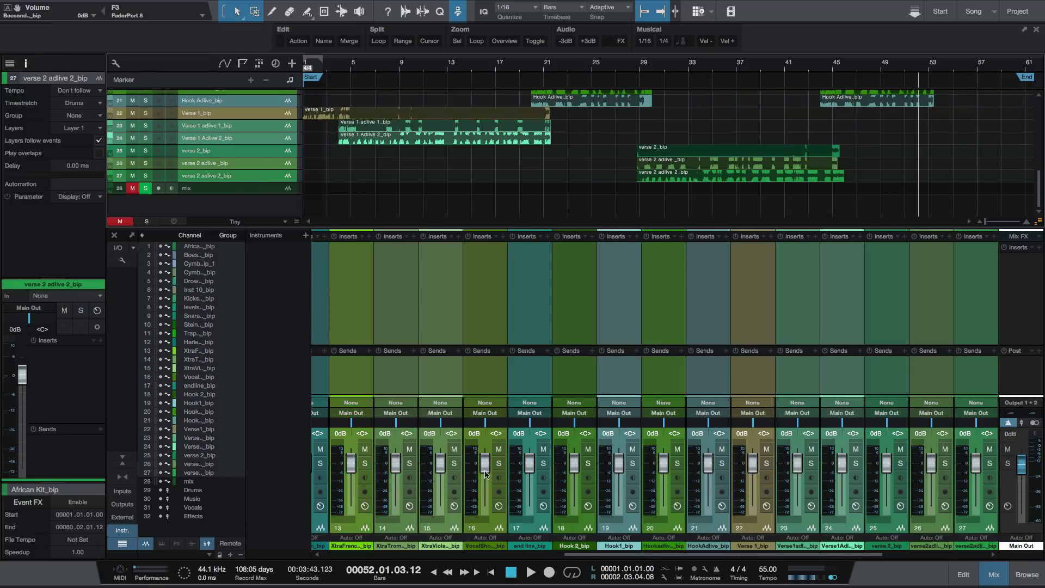
Step: Pull the selected faders down to -12.5 dB and play back to listen
{"action": "left_click_drag", "start_coordinate": [486, 474], "coordinate": [485, 481]}
{"action": "key", "text": "space"}
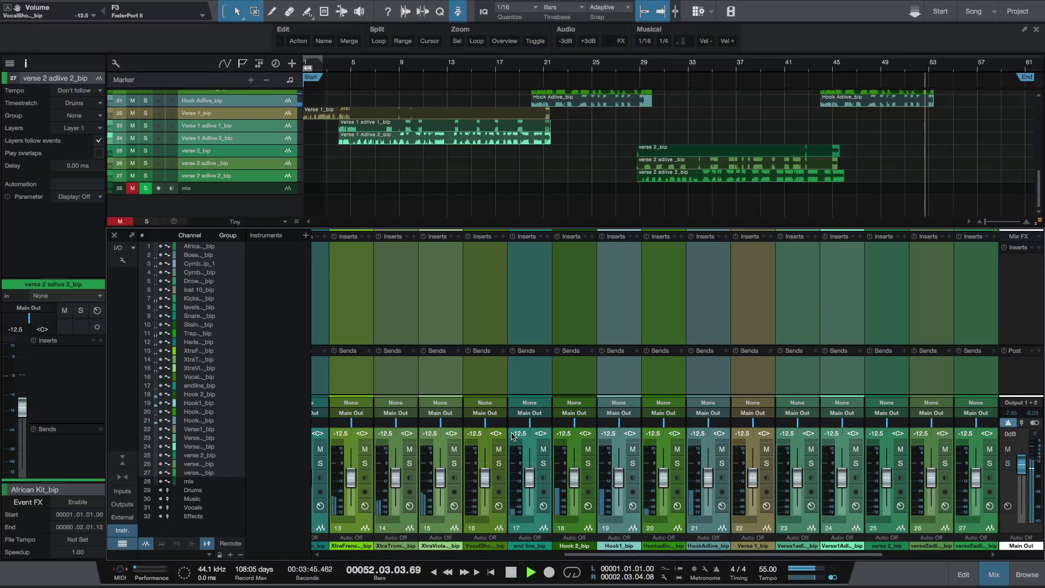
{"action": "key", "text": "space"}
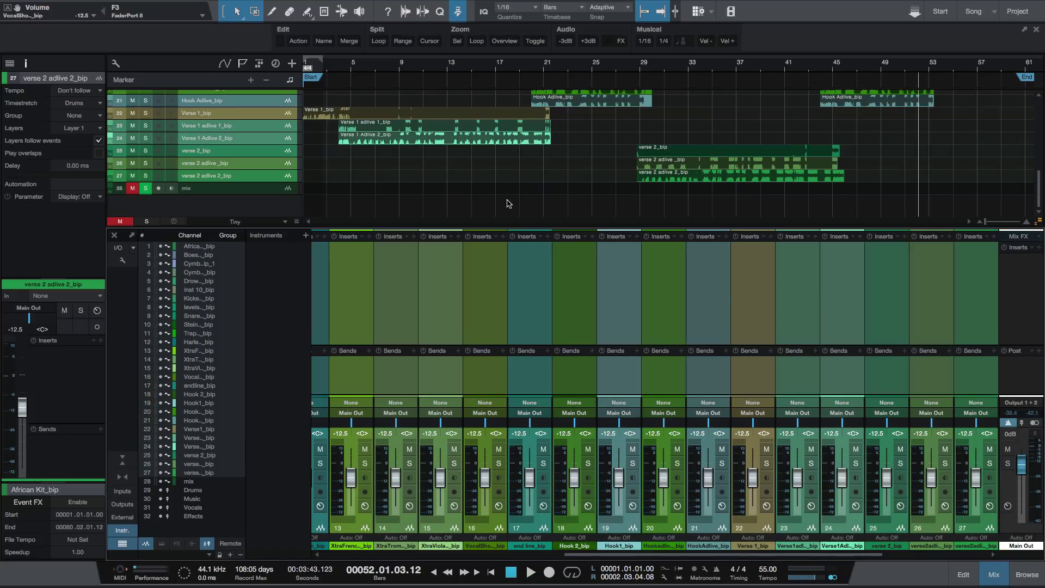
Step: Close the mixer and switch the tracks to Medium height
{"action": "scroll", "coordinate": [495, 207], "scroll_direction": "up", "scroll_amount": 10}
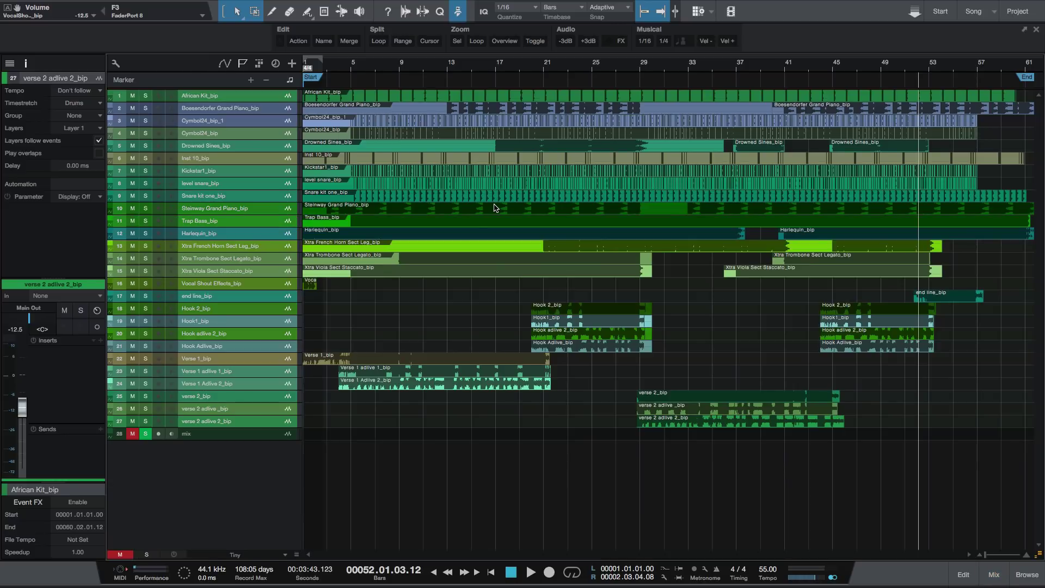
{"action": "left_click", "coordinate": [266, 446]}
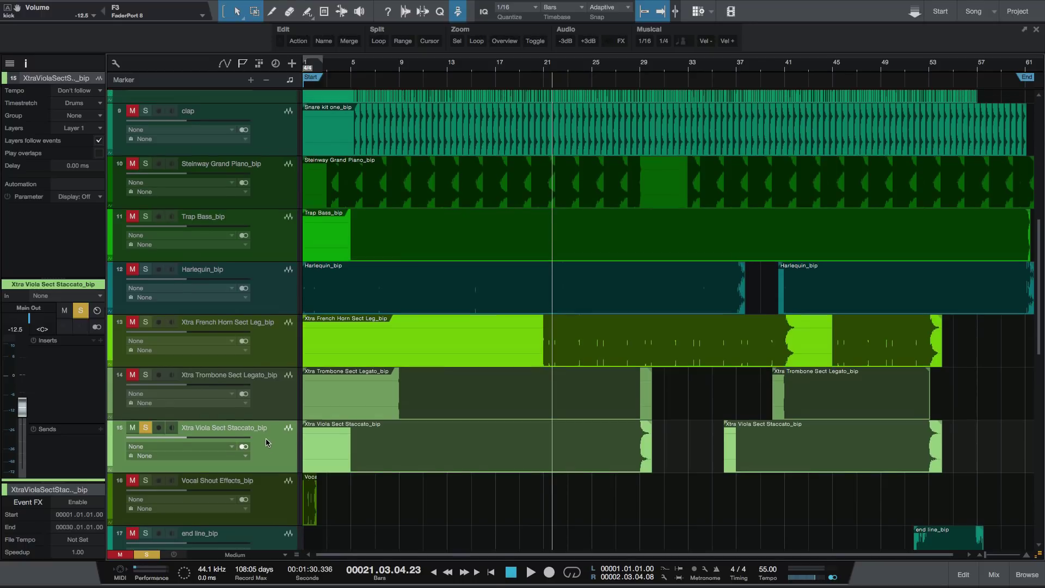
{"action": "scroll", "coordinate": [265, 442], "scroll_direction": "up", "scroll_amount": 1}
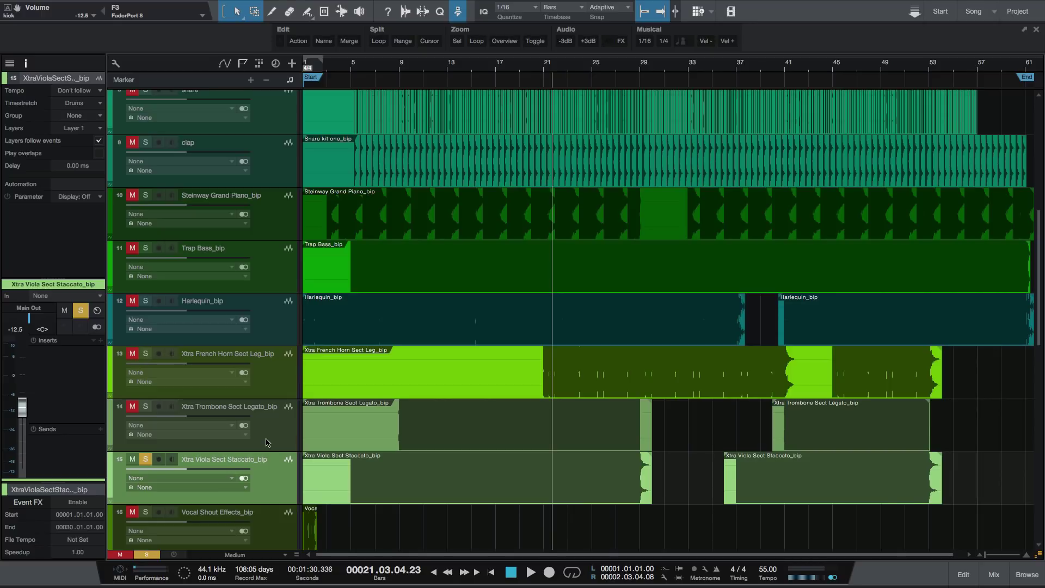
{"action": "scroll", "coordinate": [267, 442], "scroll_direction": "down", "scroll_amount": 3}
{"action": "scroll", "coordinate": [266, 446], "scroll_direction": "down", "scroll_amount": 1}
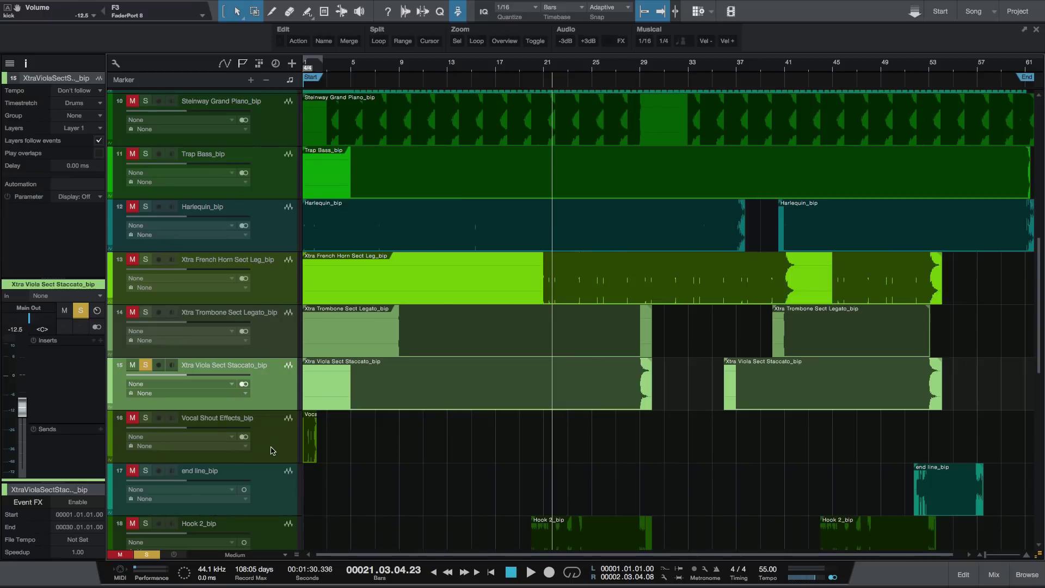
{"action": "scroll", "coordinate": [269, 457], "scroll_direction": "down", "scroll_amount": 3}
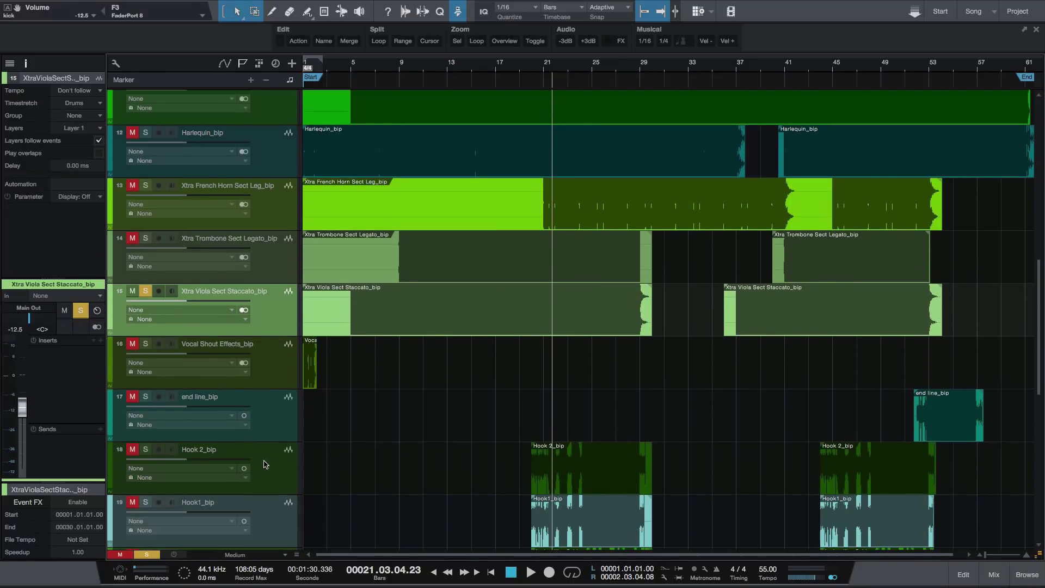
Step: Select the Hook 2_bip and end line_bip tracks to check their mono/stereo settings
{"action": "left_click", "coordinate": [265, 464]}
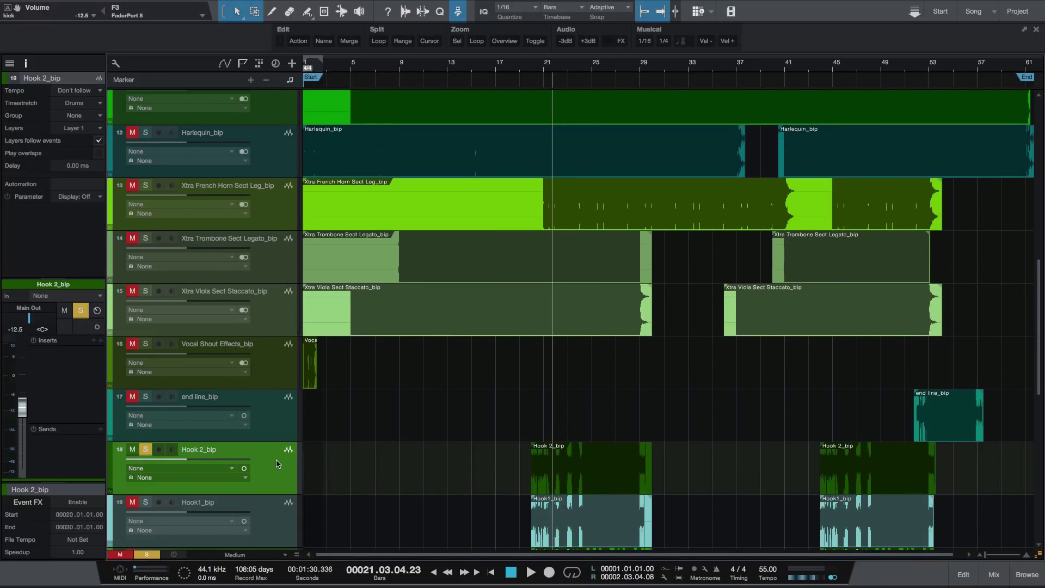
{"action": "scroll", "coordinate": [266, 461], "scroll_direction": "down", "scroll_amount": 2}
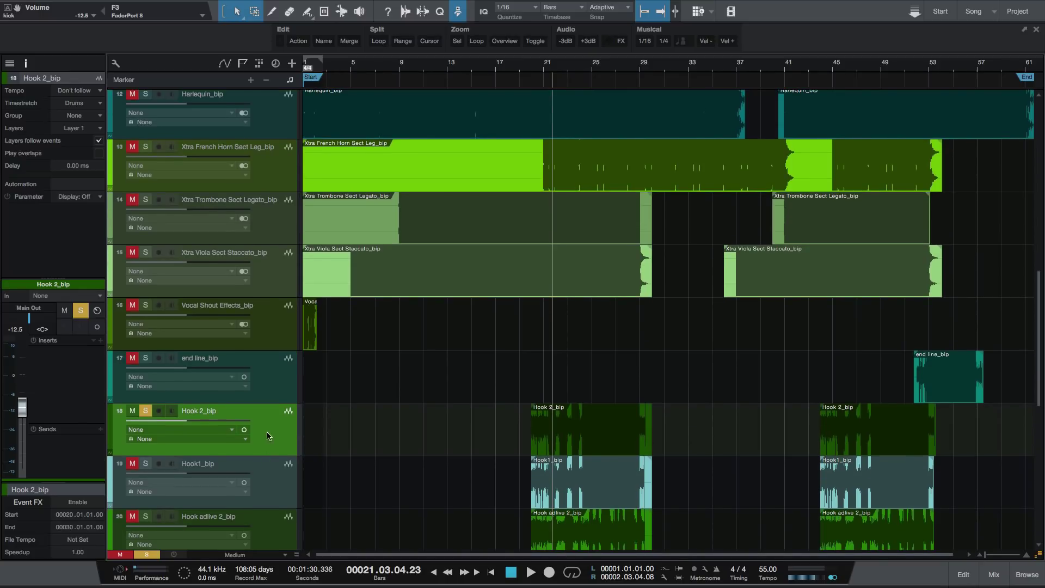
{"action": "left_click", "coordinate": [262, 377]}
{"action": "scroll", "coordinate": [263, 392], "scroll_direction": "down", "scroll_amount": 4}
{"action": "scroll", "coordinate": [262, 414], "scroll_direction": "down", "scroll_amount": 10}
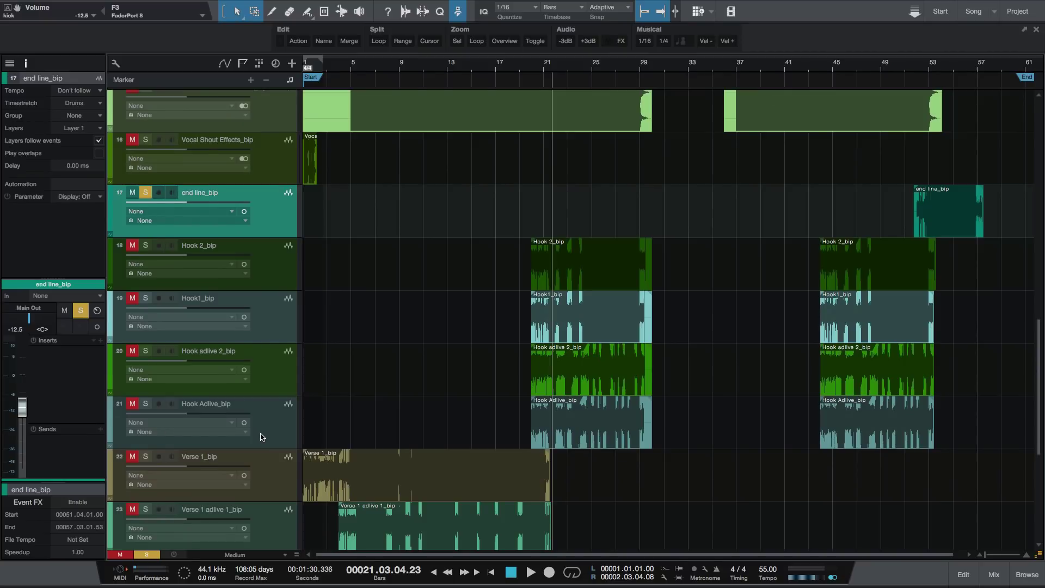
{"action": "scroll", "coordinate": [263, 449], "scroll_direction": "down", "scroll_amount": 5}
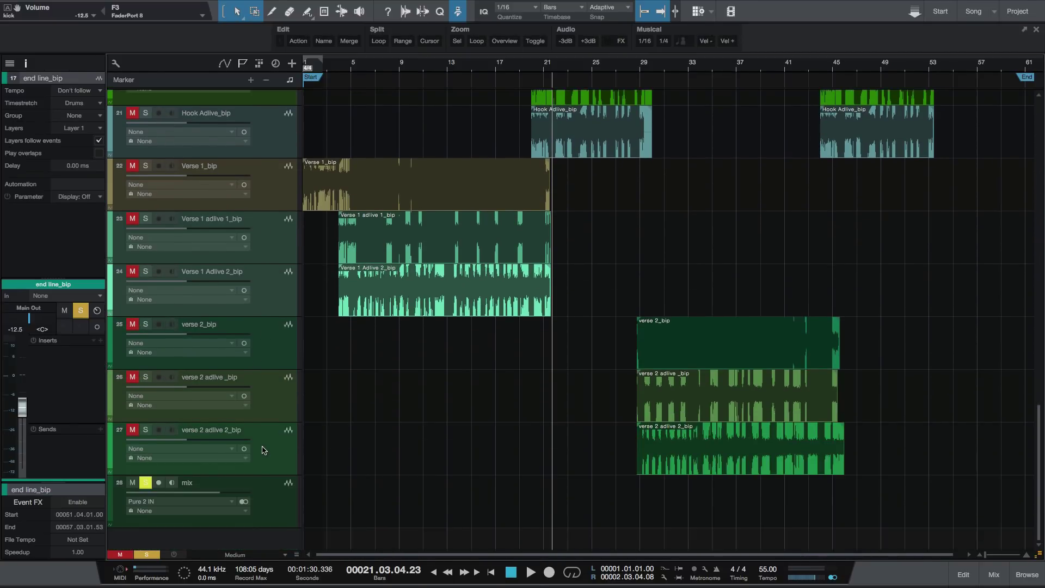
{"action": "scroll", "coordinate": [262, 450], "scroll_direction": "up", "scroll_amount": 6}
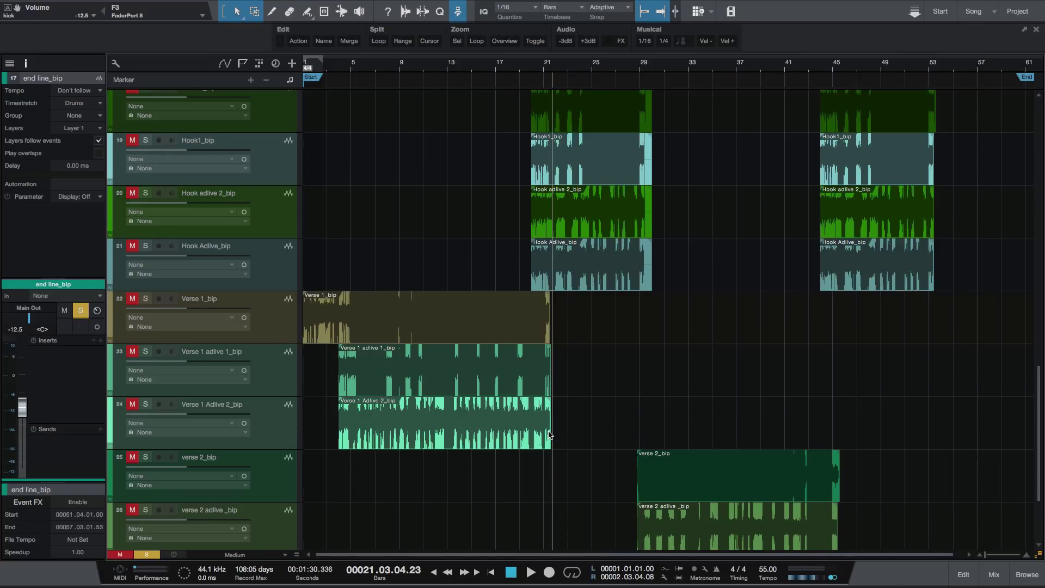
Step: Shrink tracks to small height and move kick, snare and clap to the top
{"action": "key", "text": "alt+w"}
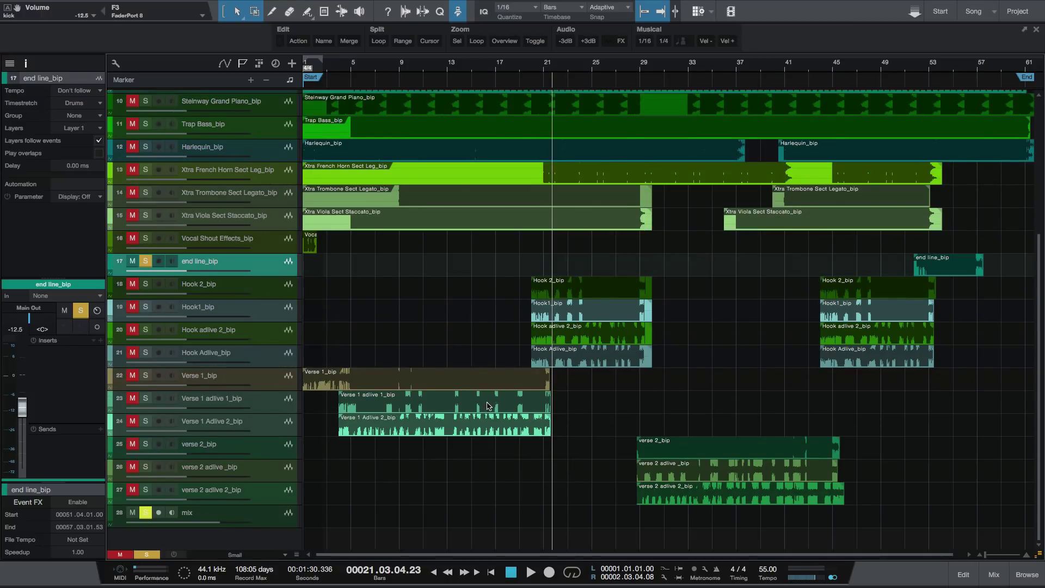
{"action": "scroll", "coordinate": [464, 332], "scroll_direction": "up", "scroll_amount": 5}
{"action": "scroll", "coordinate": [465, 332], "scroll_direction": "down", "scroll_amount": 3}
{"action": "scroll", "coordinate": [455, 379], "scroll_direction": "down", "scroll_amount": 1}
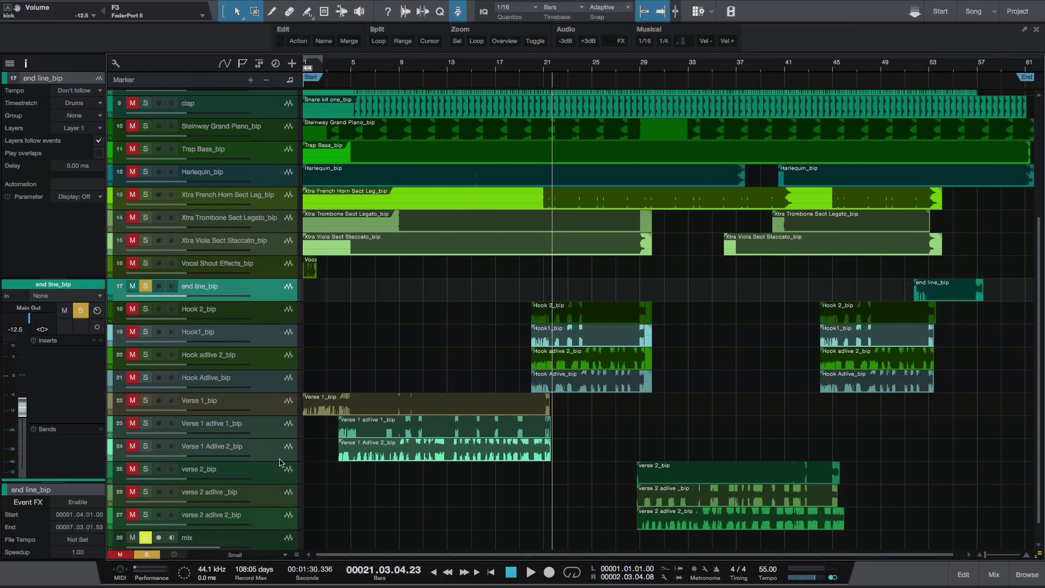
{"action": "scroll", "coordinate": [439, 340], "scroll_direction": "up", "scroll_amount": 5}
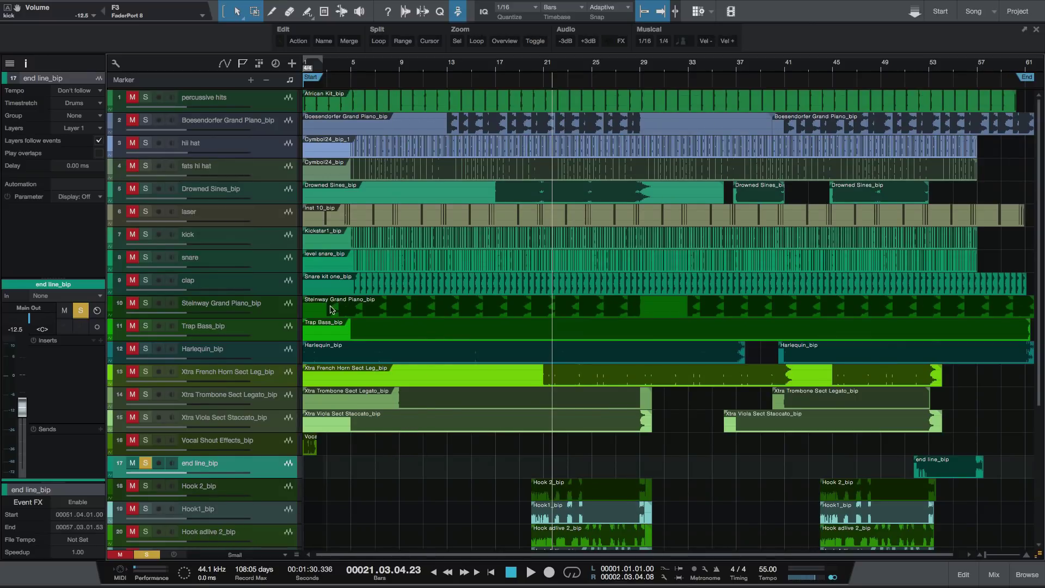
{"action": "left_click", "coordinate": [247, 243]}
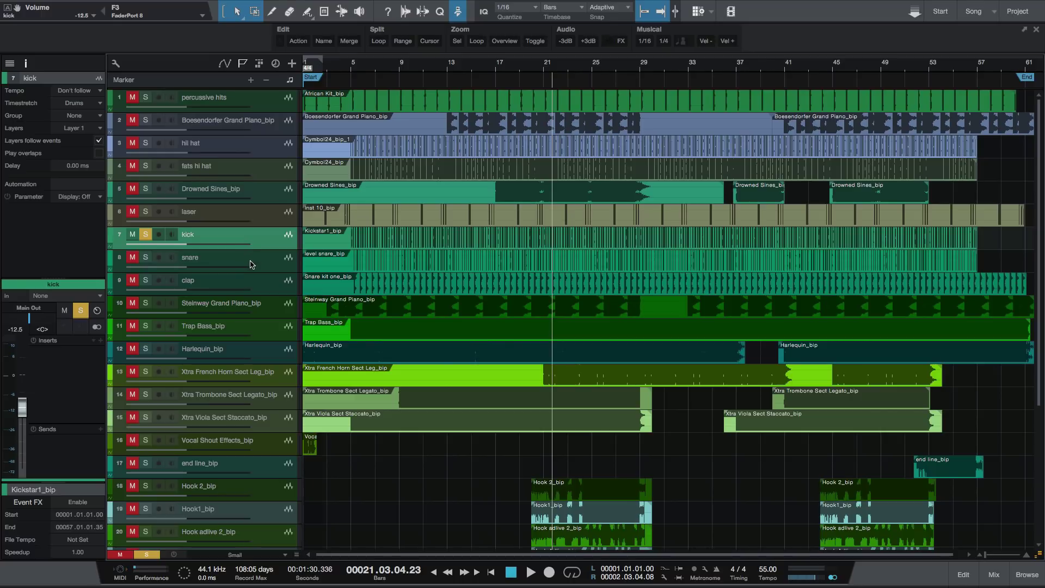
{"action": "left_click", "coordinate": [251, 284], "text": "shift"}
{"action": "left_click_drag", "start_coordinate": [254, 241], "coordinate": [231, 100]}
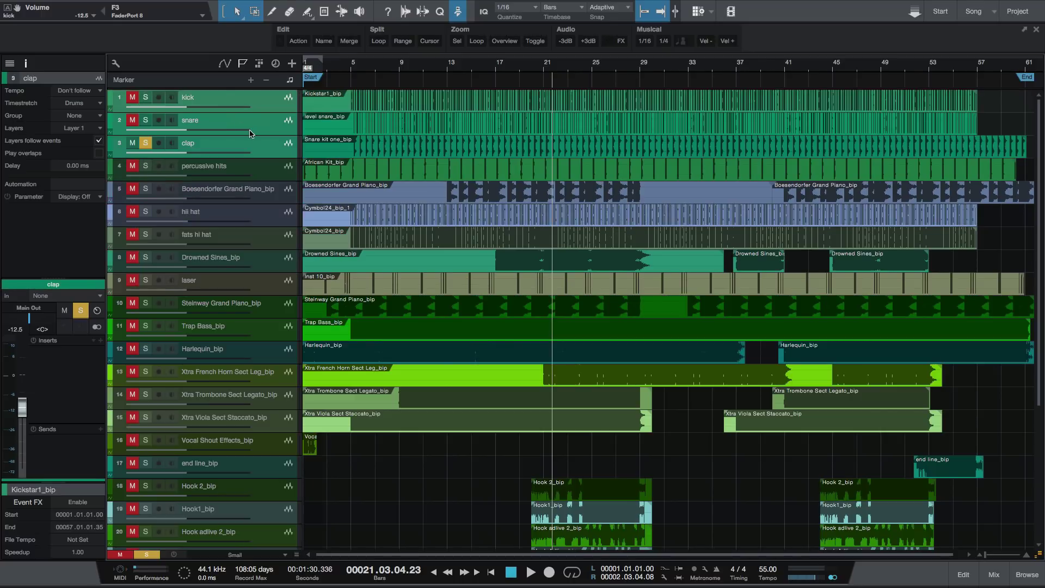
Step: Move the hil hat and fats hi hat tracks above percussive hits
{"action": "left_click", "coordinate": [255, 174]}
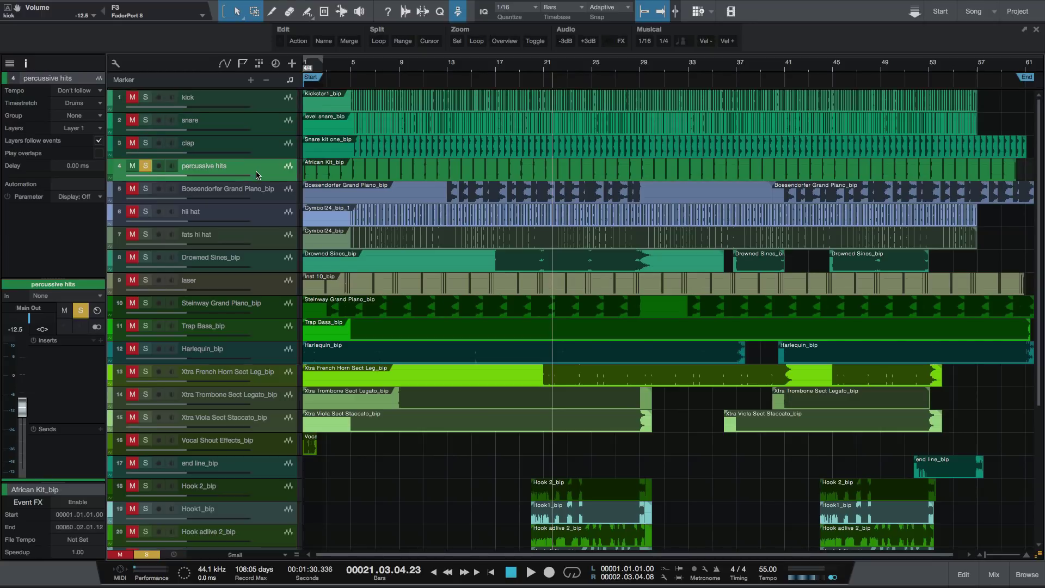
{"action": "left_click", "coordinate": [259, 109]}
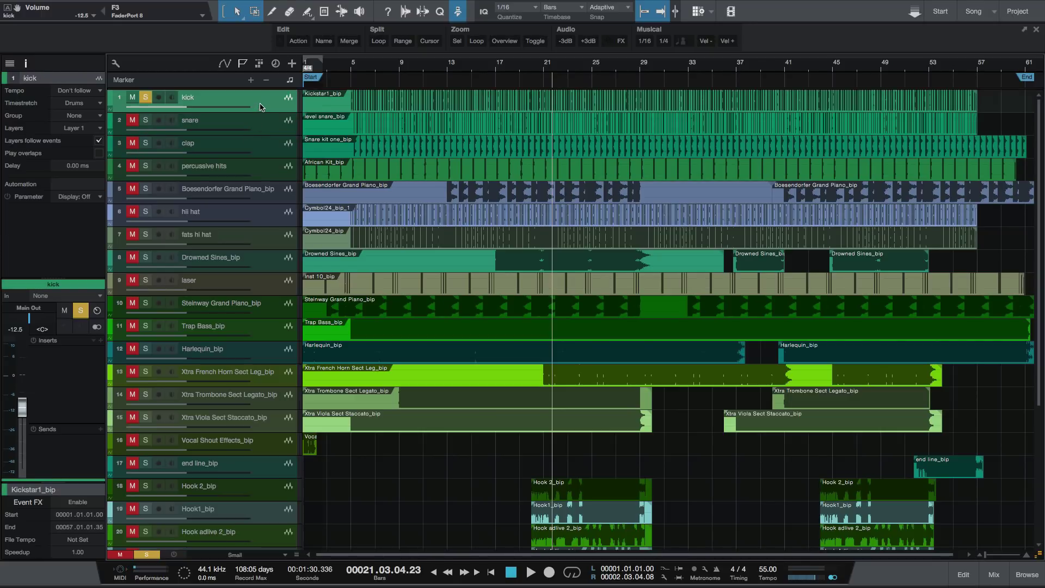
{"action": "left_click", "coordinate": [258, 132]}
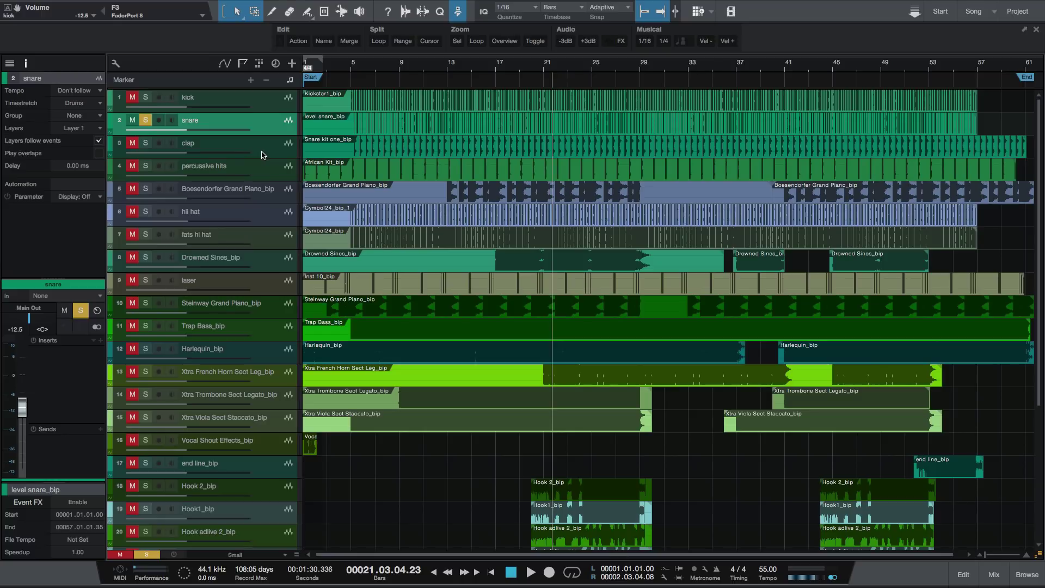
{"action": "left_click", "coordinate": [263, 154]}
{"action": "left_click", "coordinate": [256, 221]}
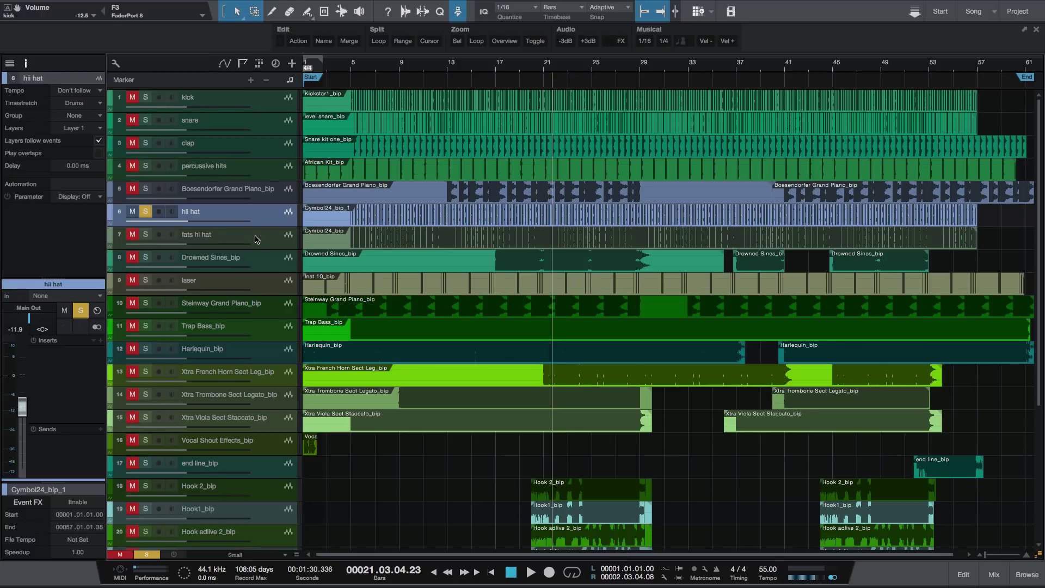
{"action": "left_click", "coordinate": [256, 236], "text": "shift"}
{"action": "left_click_drag", "start_coordinate": [257, 218], "coordinate": [260, 173]}
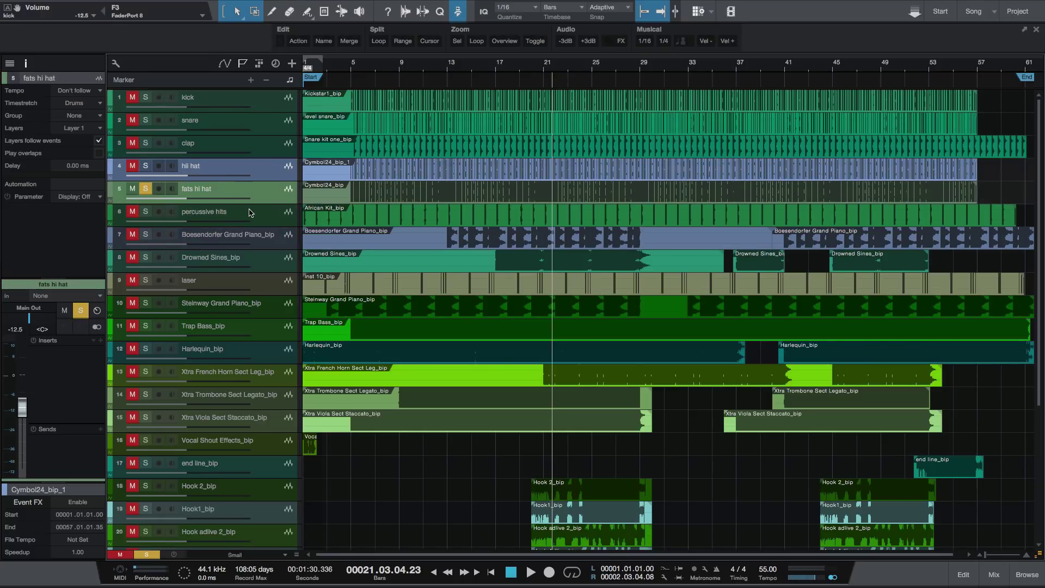
Step: Move Trap Bass up under percussive hits, with laser placed just above it
{"action": "left_click", "coordinate": [261, 243]}
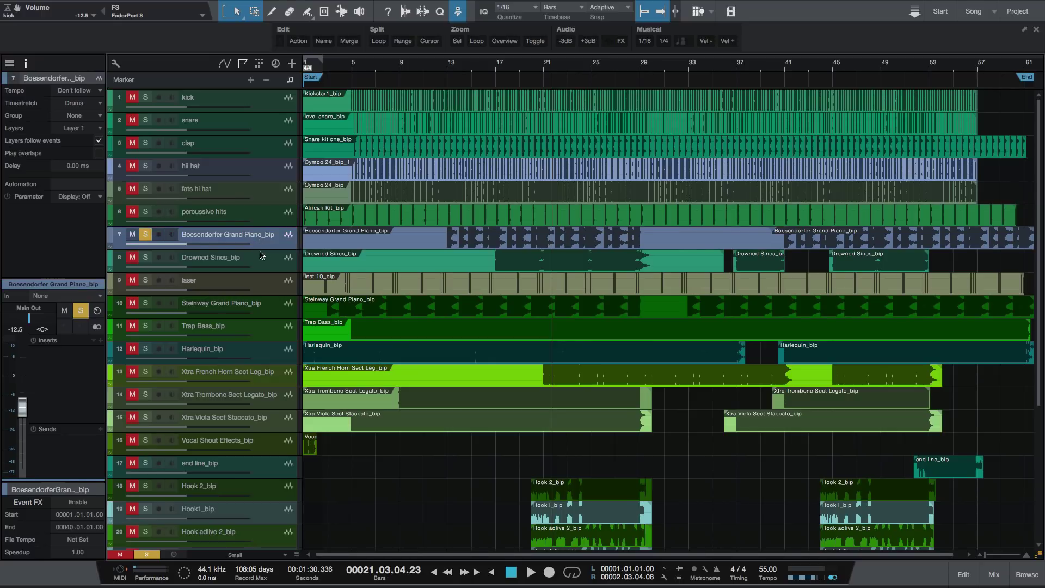
{"action": "left_click", "coordinate": [260, 267]}
{"action": "left_click", "coordinate": [255, 287]}
{"action": "left_click", "coordinate": [261, 307]}
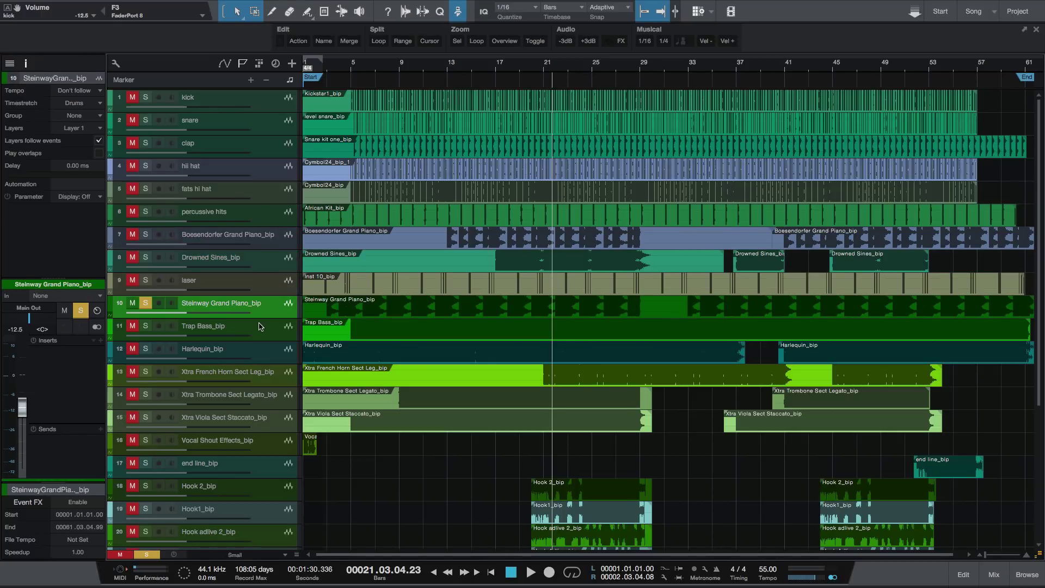
{"action": "left_click", "coordinate": [261, 330]}
{"action": "left_click_drag", "start_coordinate": [253, 330], "coordinate": [244, 229]}
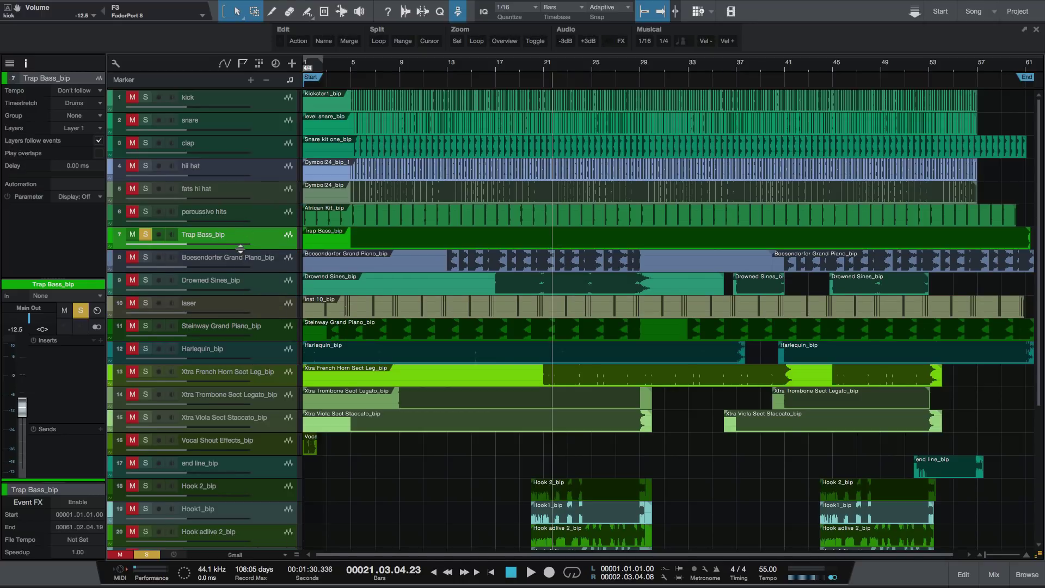
{"action": "scroll", "coordinate": [250, 318], "scroll_direction": "down", "scroll_amount": 1}
{"action": "left_click_drag", "start_coordinate": [265, 310], "coordinate": [262, 228]}
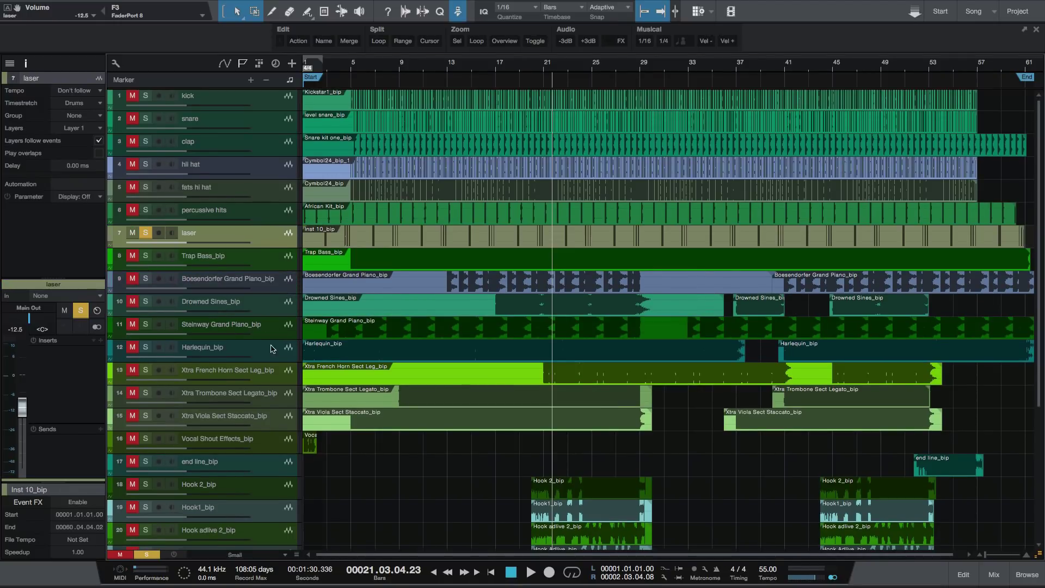
{"action": "scroll", "coordinate": [265, 362], "scroll_direction": "down", "scroll_amount": 2}
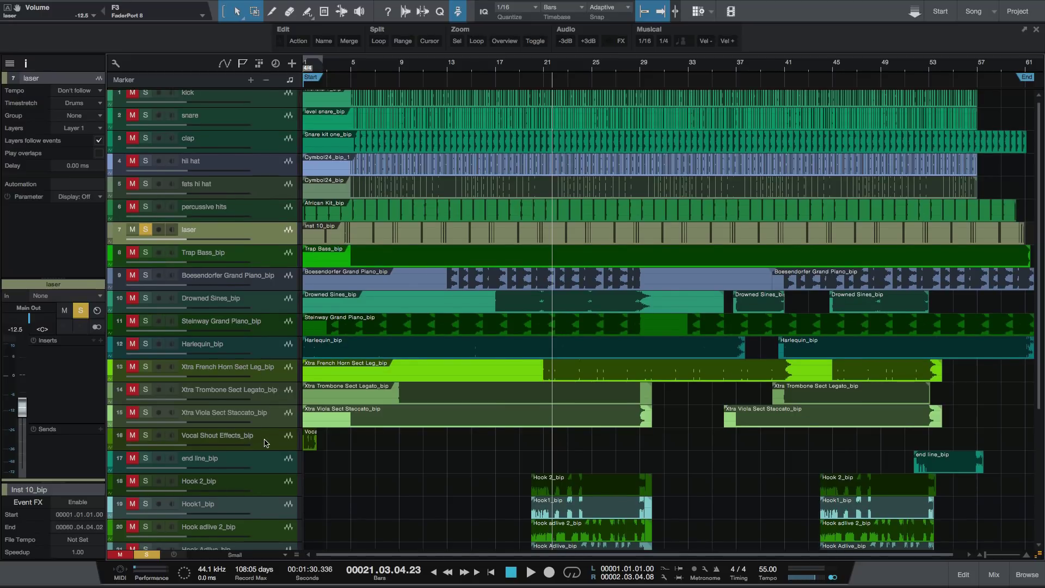
{"action": "scroll", "coordinate": [272, 416], "scroll_direction": "up", "scroll_amount": 2}
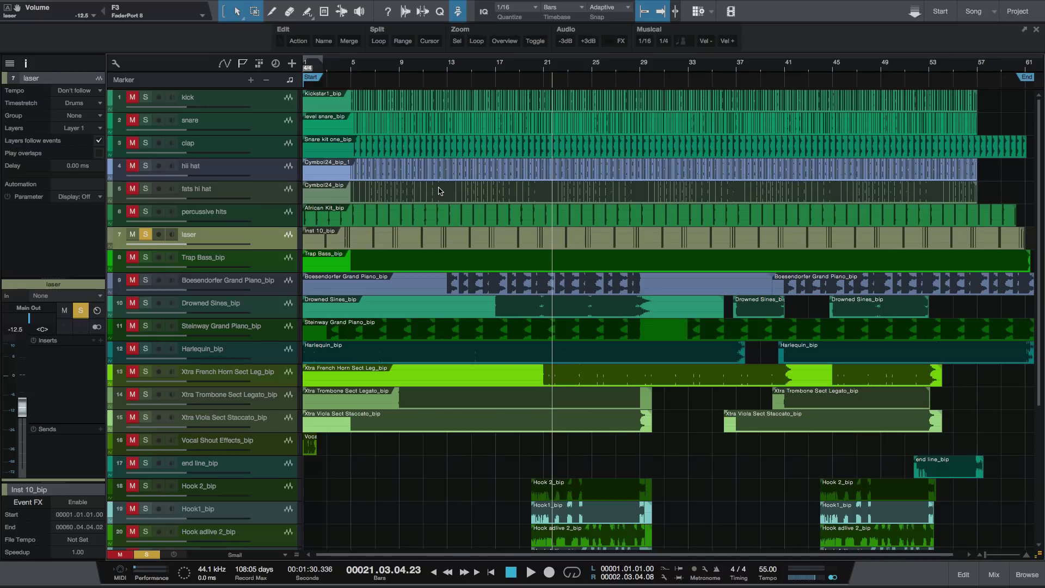
Step: Colour the kick-through-laser drum tracks tan and the Trap Bass track red
{"action": "left_click", "coordinate": [280, 108]}
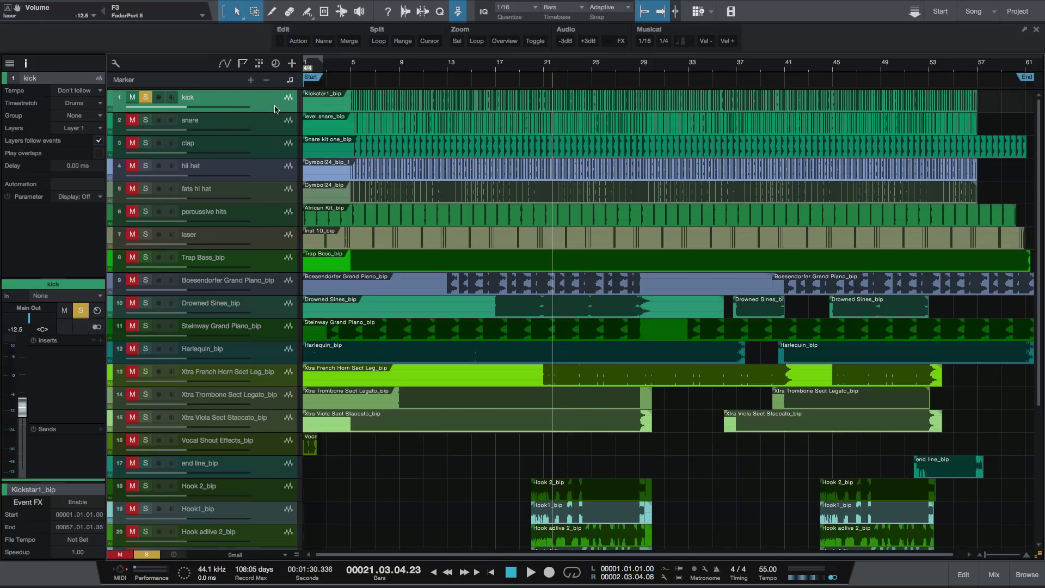
{"action": "left_click", "coordinate": [267, 244]}
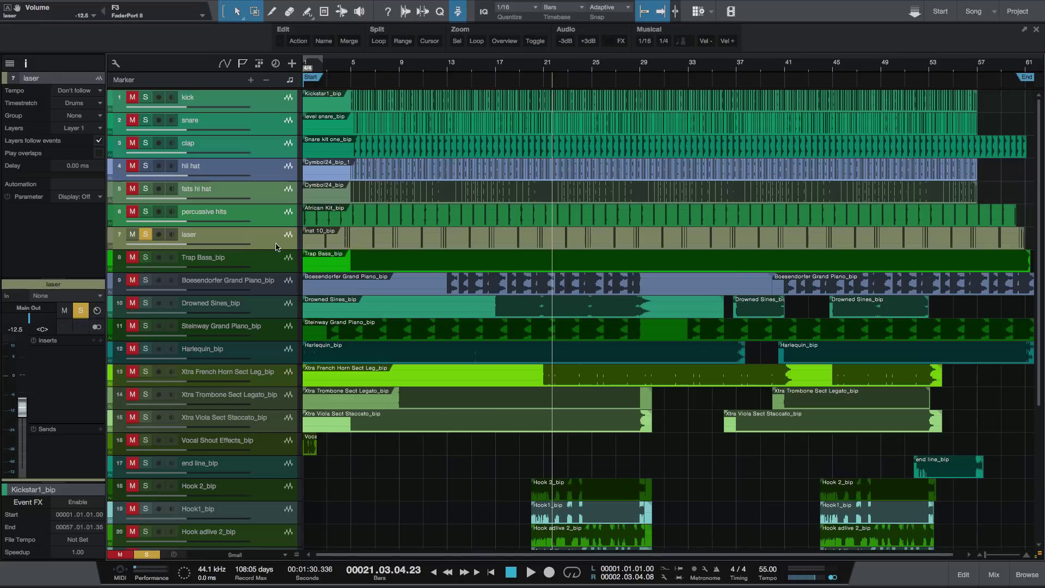
{"action": "left_click", "coordinate": [111, 100], "text": "shift"}
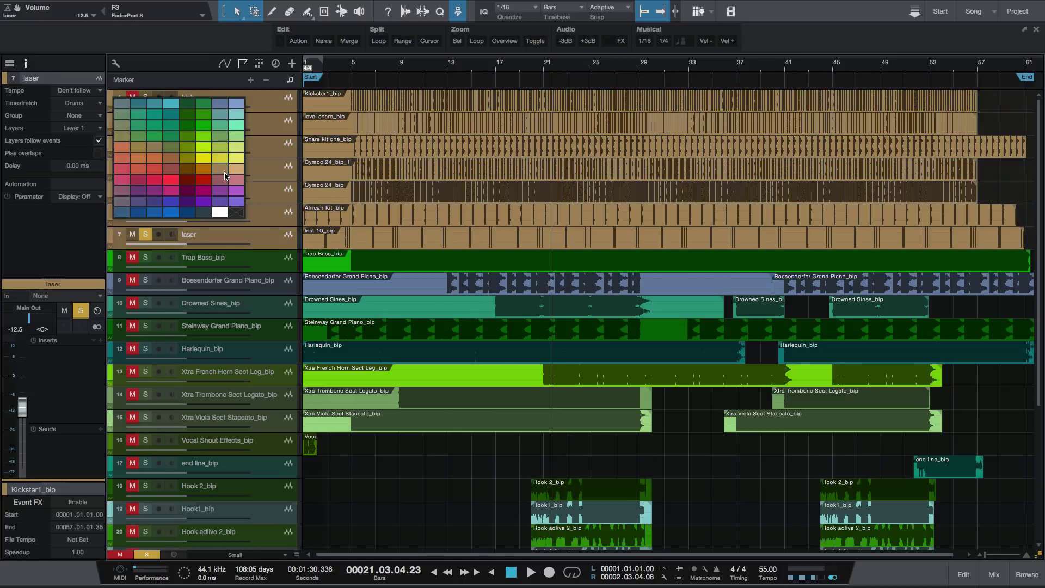
{"action": "left_click", "coordinate": [222, 174]}
{"action": "left_click", "coordinate": [118, 260]}
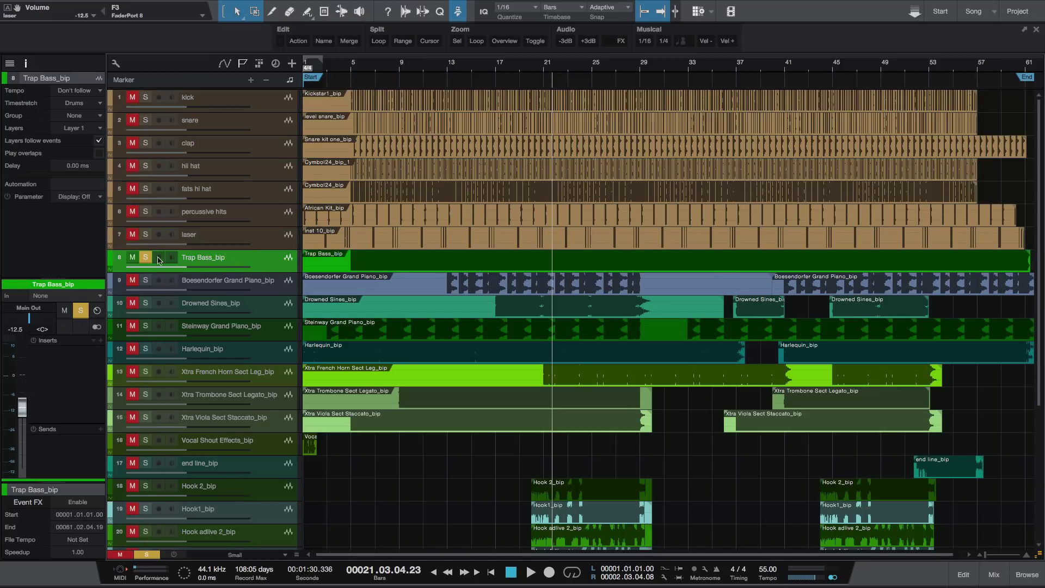
{"action": "left_click", "coordinate": [109, 261]}
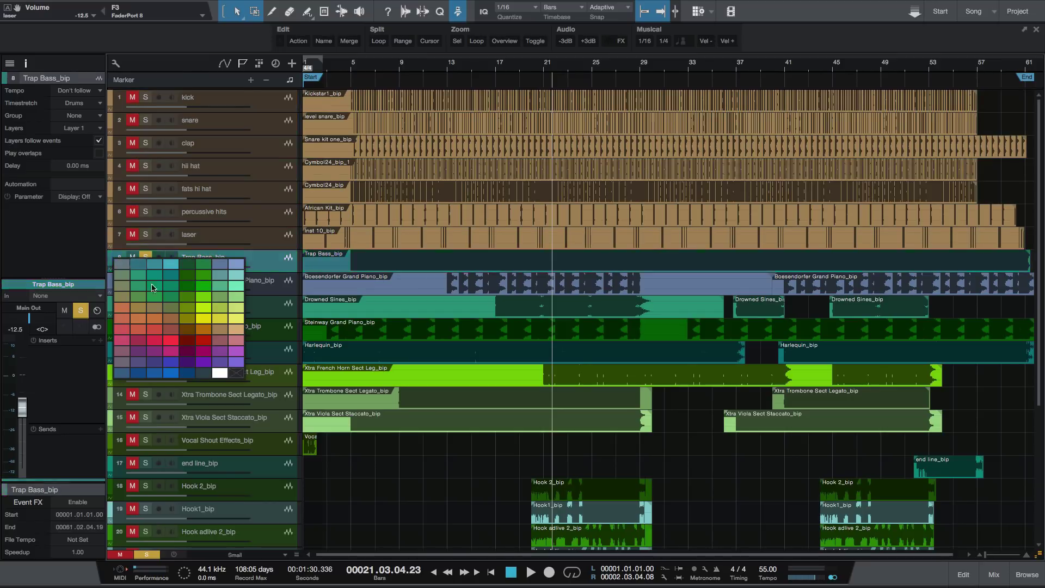
{"action": "left_click", "coordinate": [186, 341]}
Step: Colour Boesendorfer Grand Piano through Vocal Shout Effects purple
{"action": "left_click", "coordinate": [270, 290]}
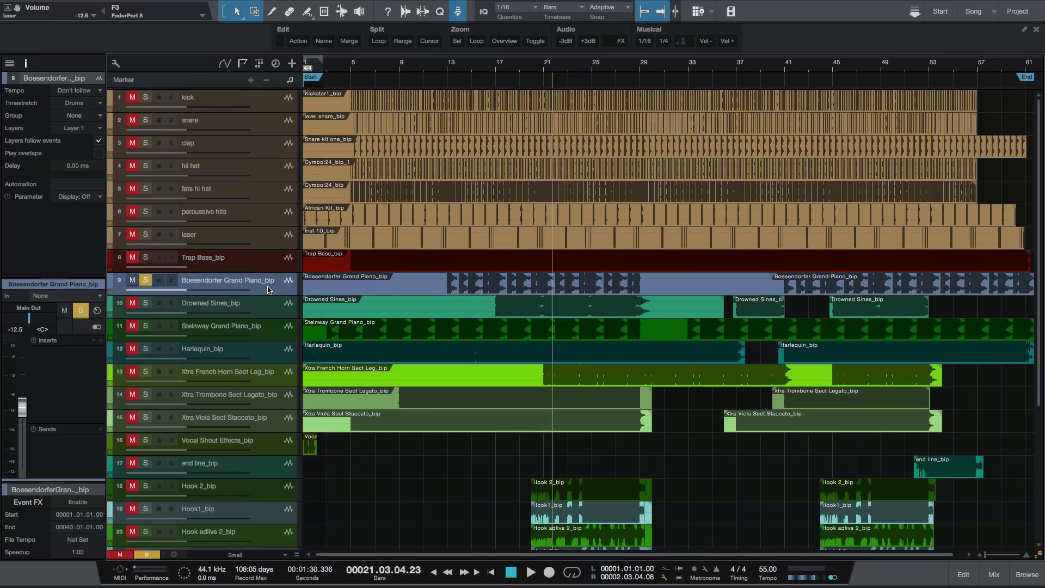
{"action": "left_click", "coordinate": [274, 448]}
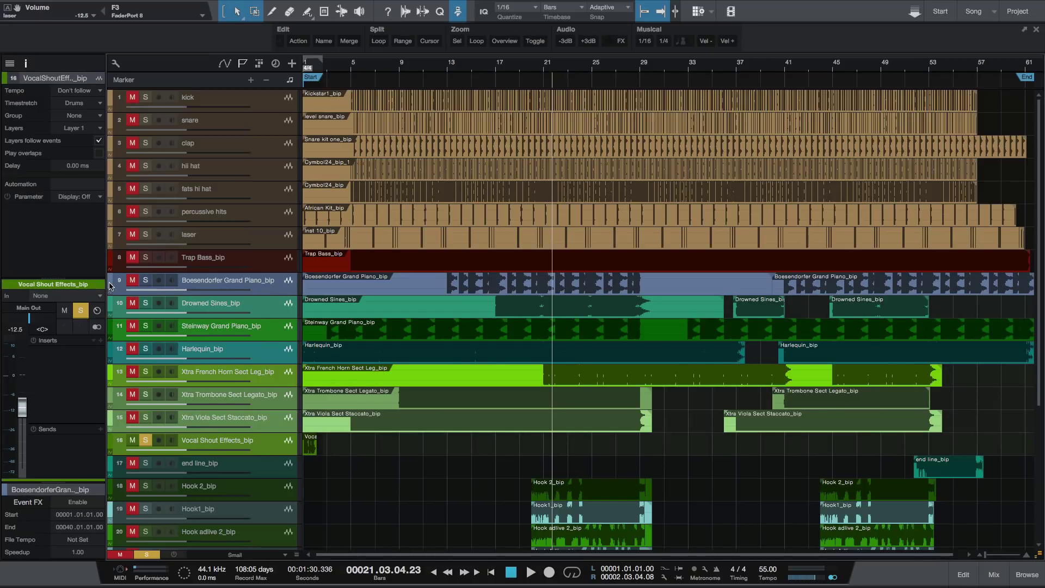
{"action": "left_click", "coordinate": [111, 287]}
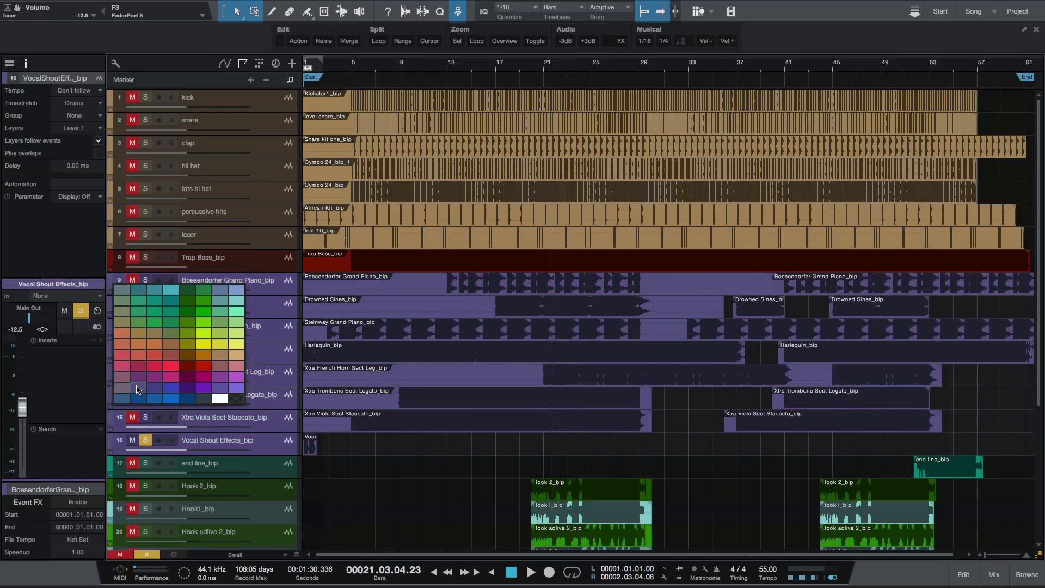
{"action": "left_click", "coordinate": [137, 390]}
Step: Colour the end line through Hook Adlive tracks teal
{"action": "scroll", "coordinate": [436, 363], "scroll_direction": "down", "scroll_amount": 5}
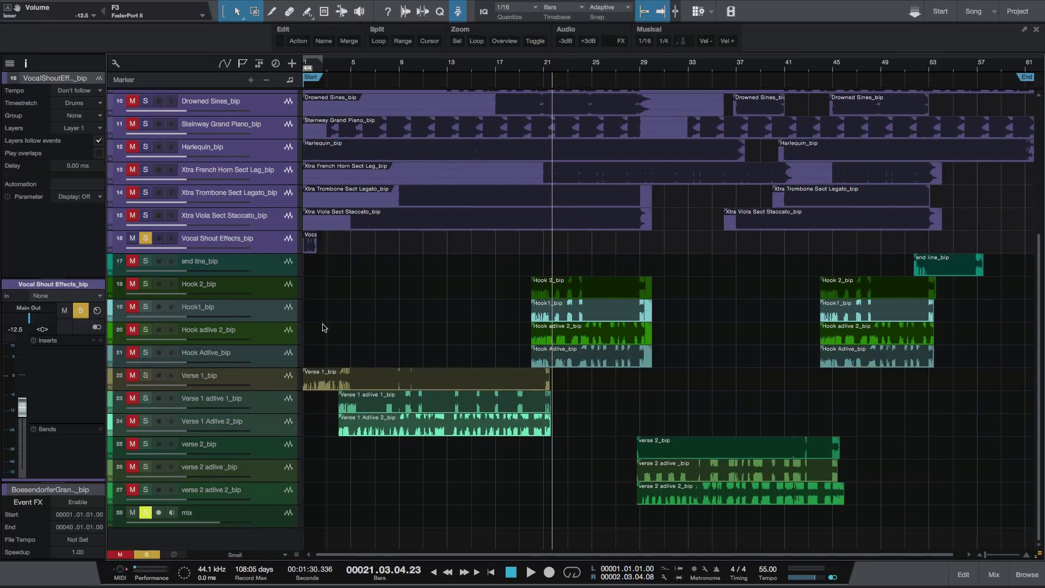
{"action": "left_click", "coordinate": [261, 270]}
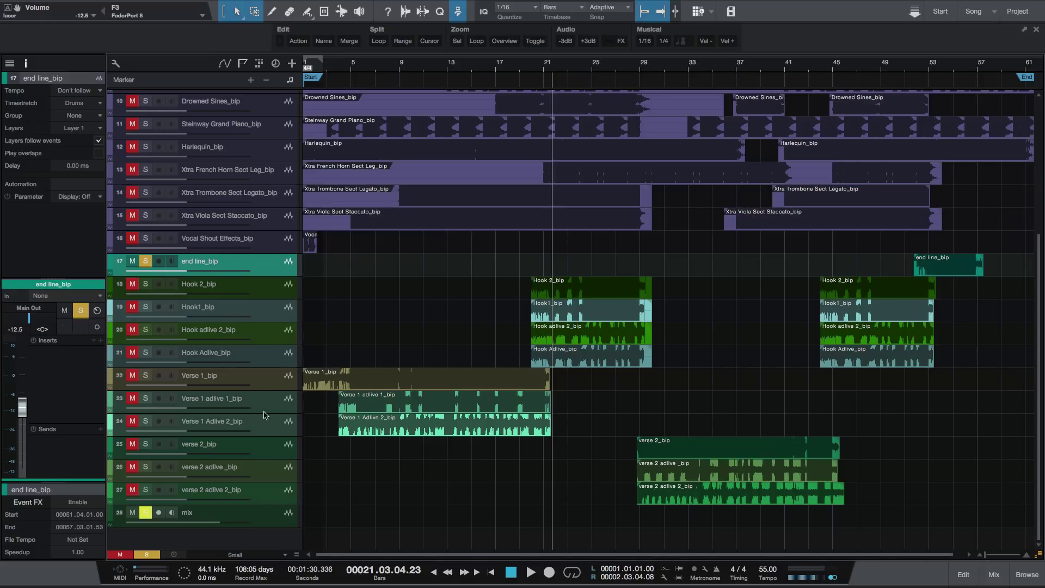
{"action": "left_click", "coordinate": [265, 359], "text": "shift"}
{"action": "left_click", "coordinate": [112, 263]}
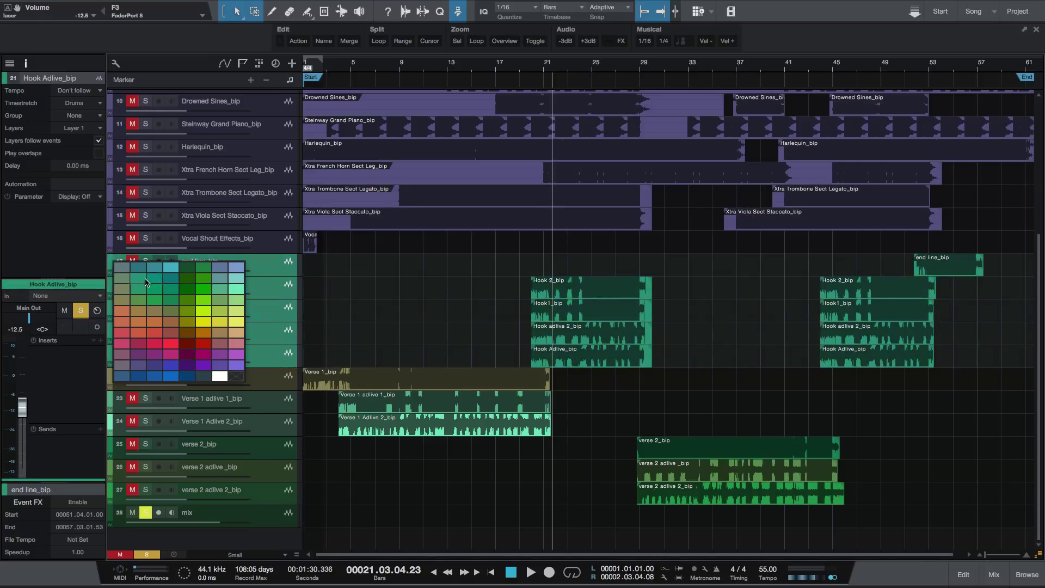
{"action": "left_click", "coordinate": [169, 271]}
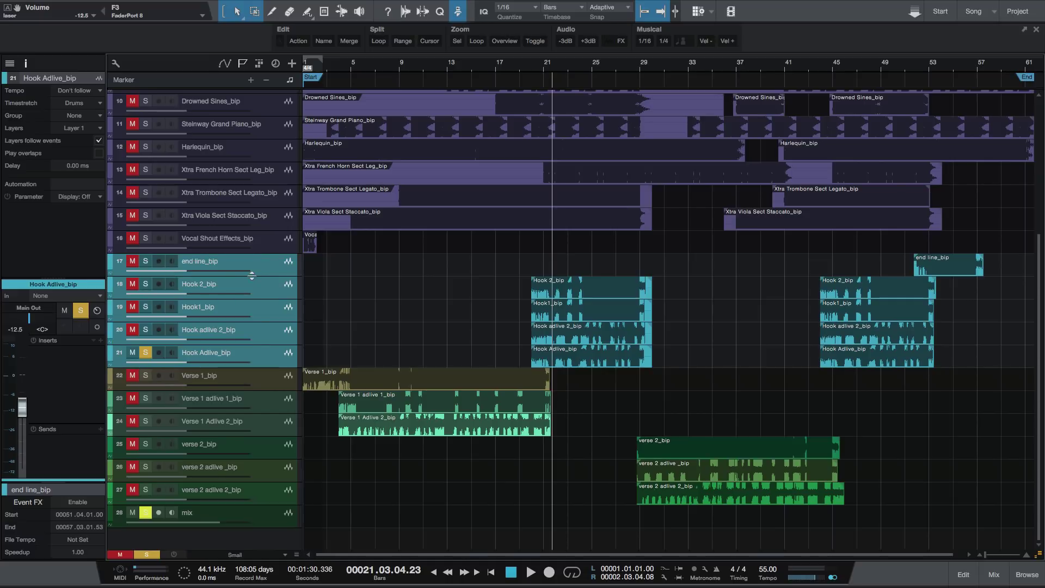
Step: Colour Verse 1 through verse 2 adlive 2 blue-purple and fit all tracks in view
{"action": "left_click", "coordinate": [258, 382]}
{"action": "left_click", "coordinate": [269, 502], "text": "shift"}
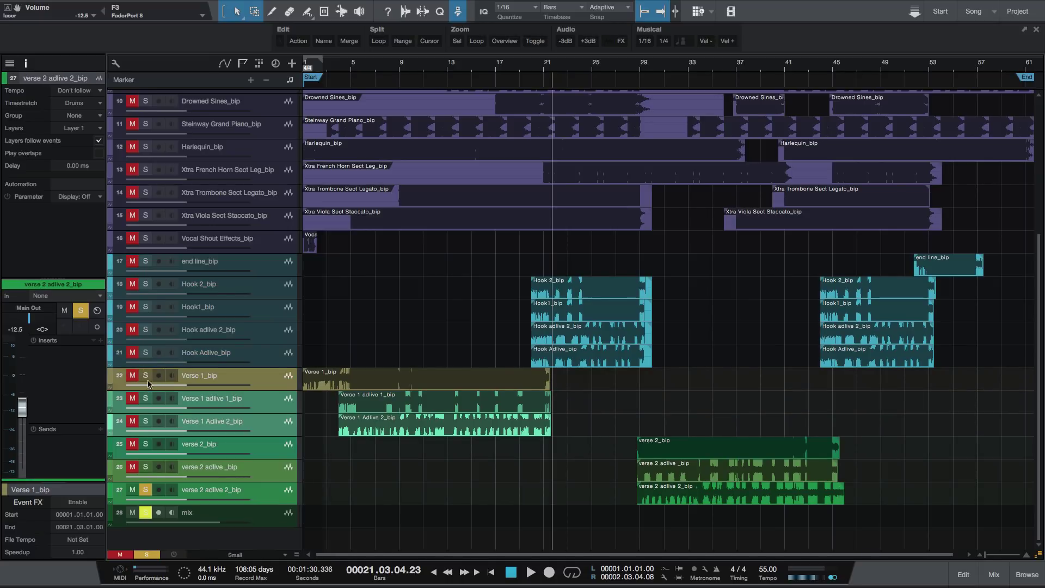
{"action": "left_click", "coordinate": [110, 383]}
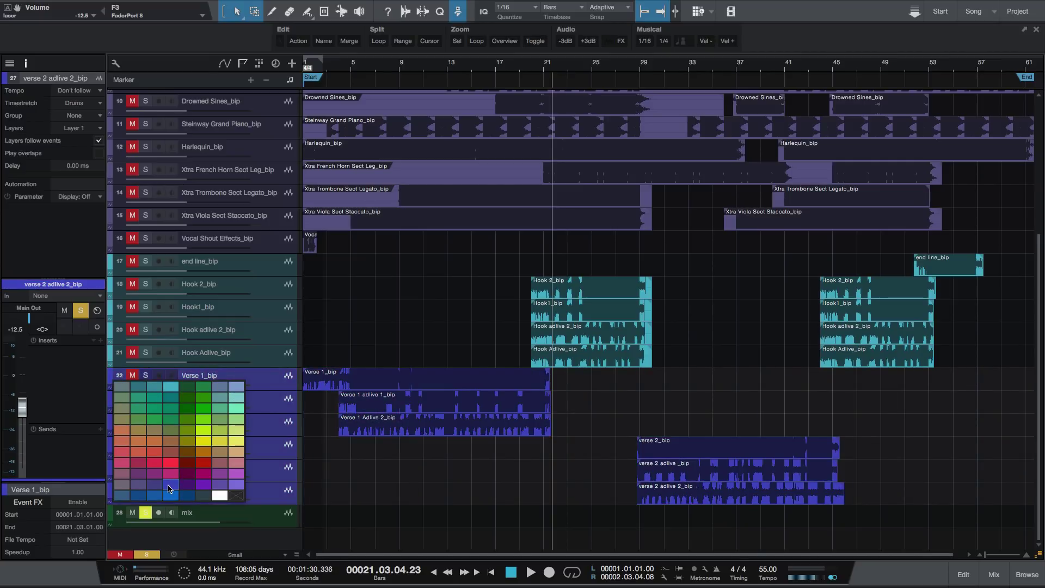
{"action": "left_click", "coordinate": [170, 487]}
{"action": "key", "text": "shift+w"}
{"action": "key", "text": "shift+w"}
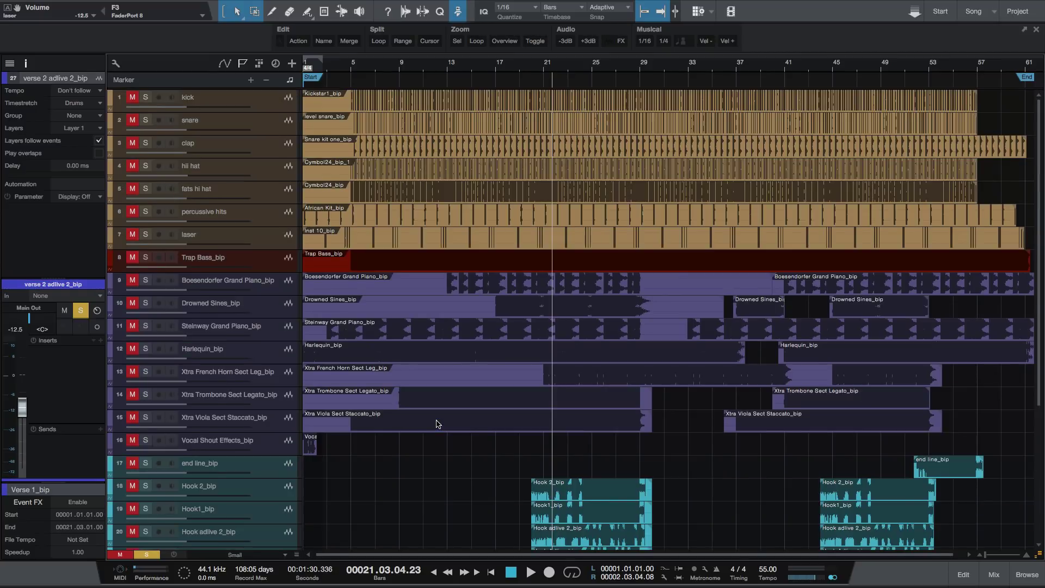
Step: Raise track height, enlarge waveforms with the vertical zoom slider, then set tracks to Medium
{"action": "key", "text": "shift+e"}
{"action": "key", "text": "shift+e"}
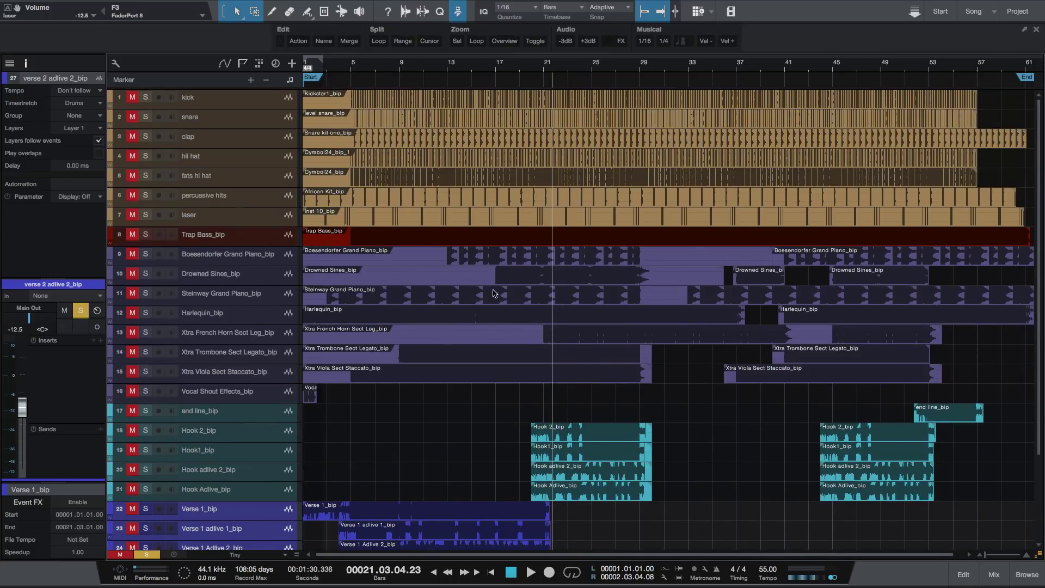
{"action": "scroll", "coordinate": [629, 412], "scroll_direction": "down", "scroll_amount": 3}
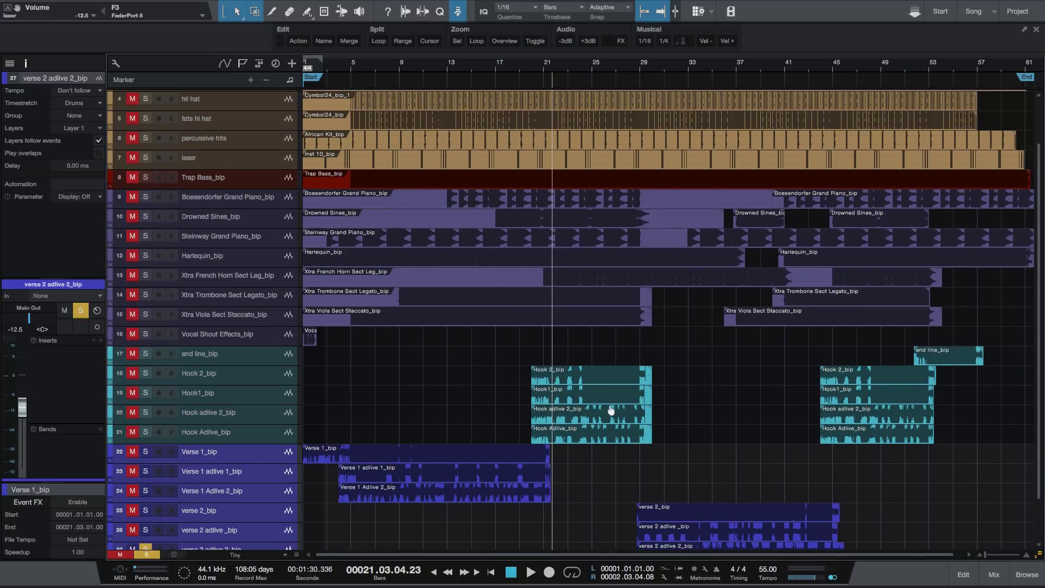
{"action": "scroll", "coordinate": [609, 411], "scroll_direction": "down", "scroll_amount": 3}
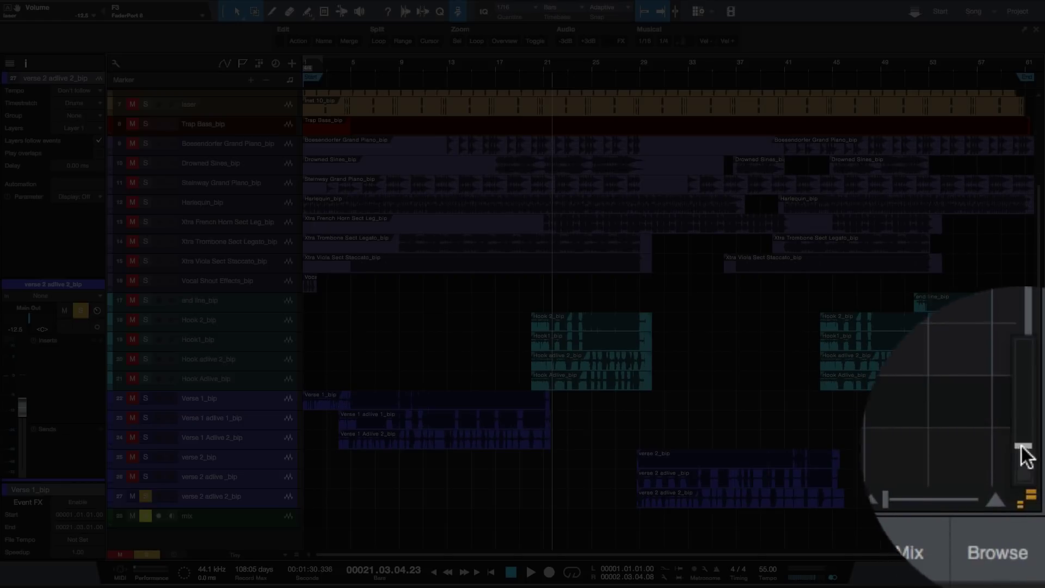
{"action": "left_click_drag", "start_coordinate": [1024, 487], "coordinate": [1036, 586]}
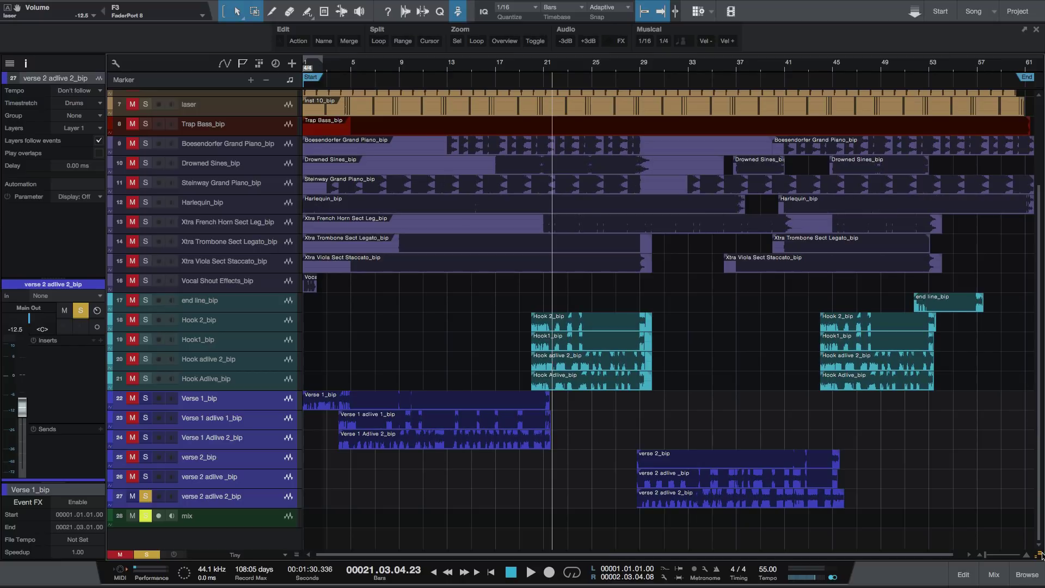
{"action": "scroll", "coordinate": [520, 275], "scroll_direction": "up", "scroll_amount": 2}
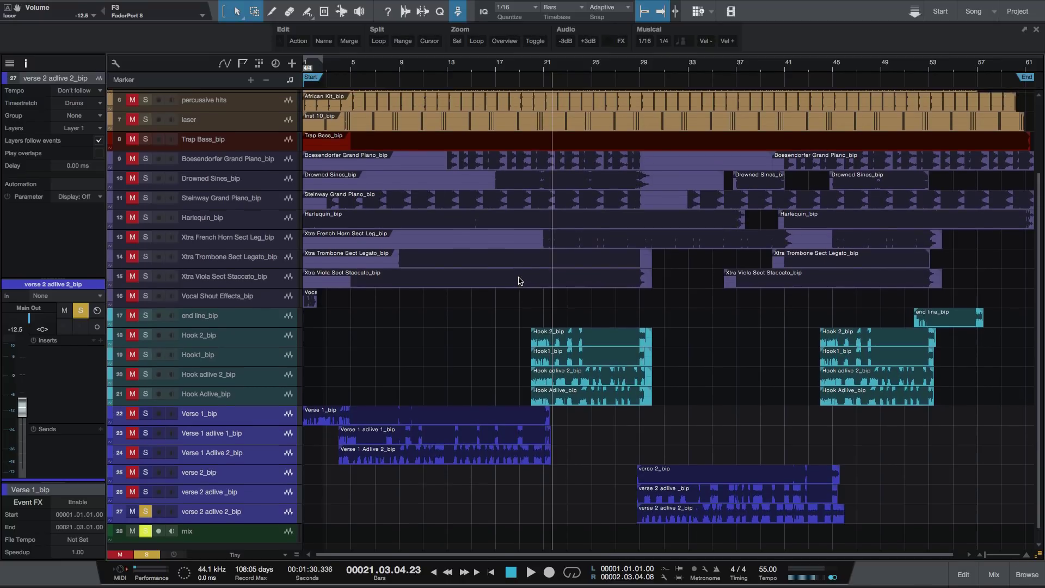
{"action": "key", "text": "shift+e"}
{"action": "key", "text": "shift+e"}
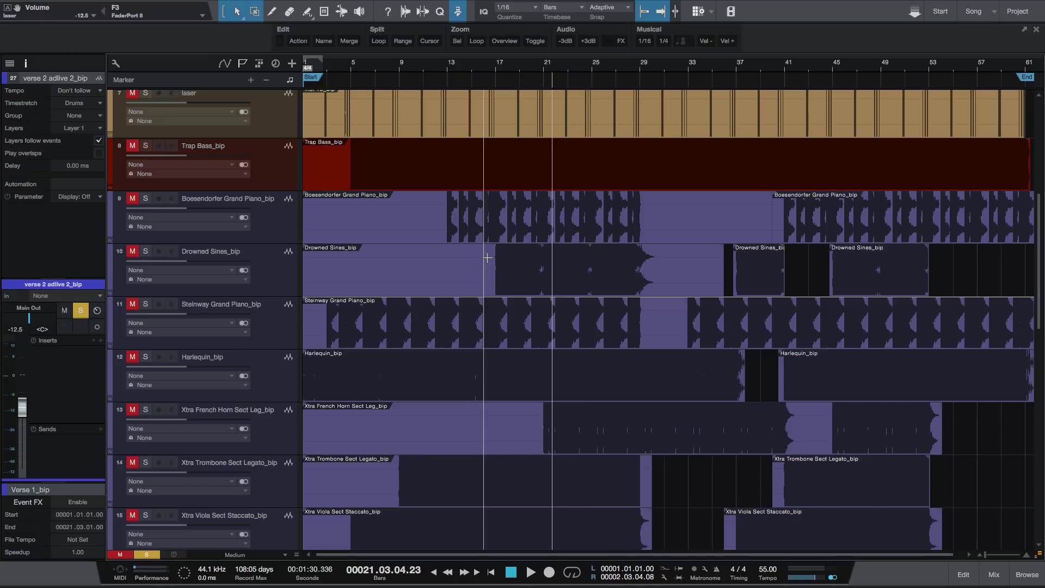
Step: Split the kick, snare, clap, hi hat and fats hi hat clips at bar 4
{"action": "scroll", "coordinate": [488, 258], "scroll_direction": "up", "scroll_amount": 6}
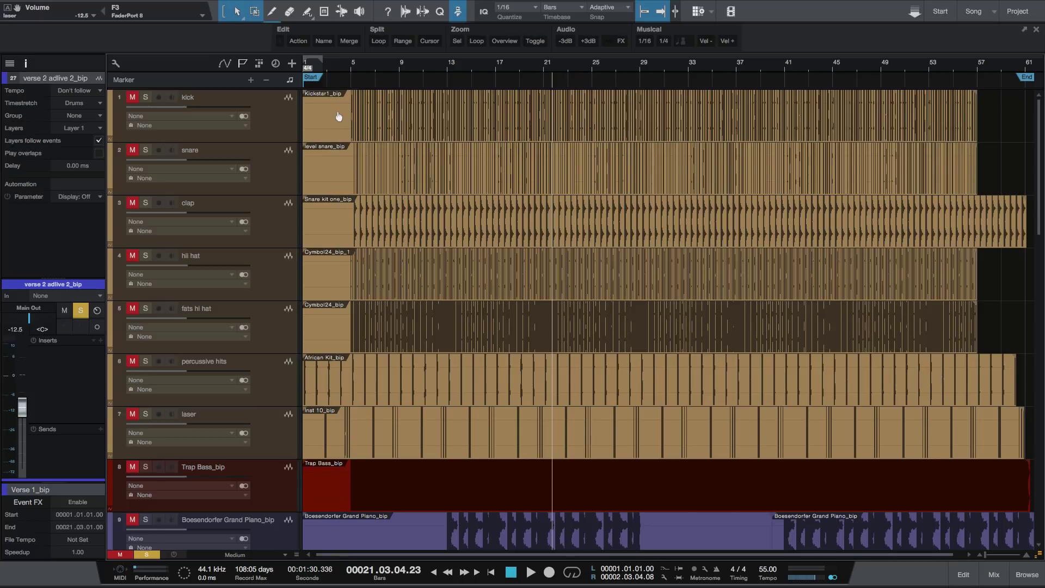
{"action": "key", "text": "5"}
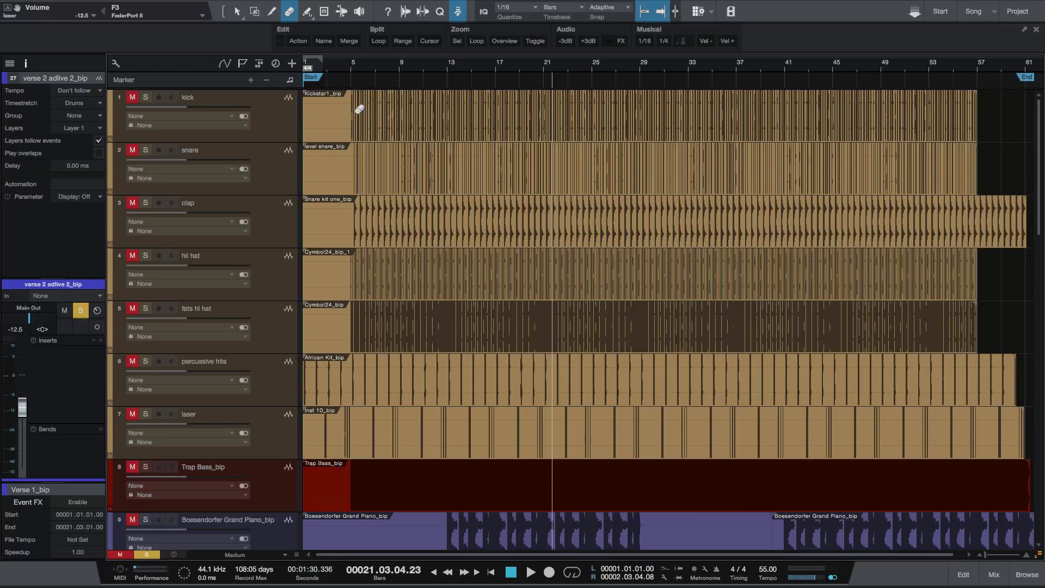
{"action": "key", "text": "1"}
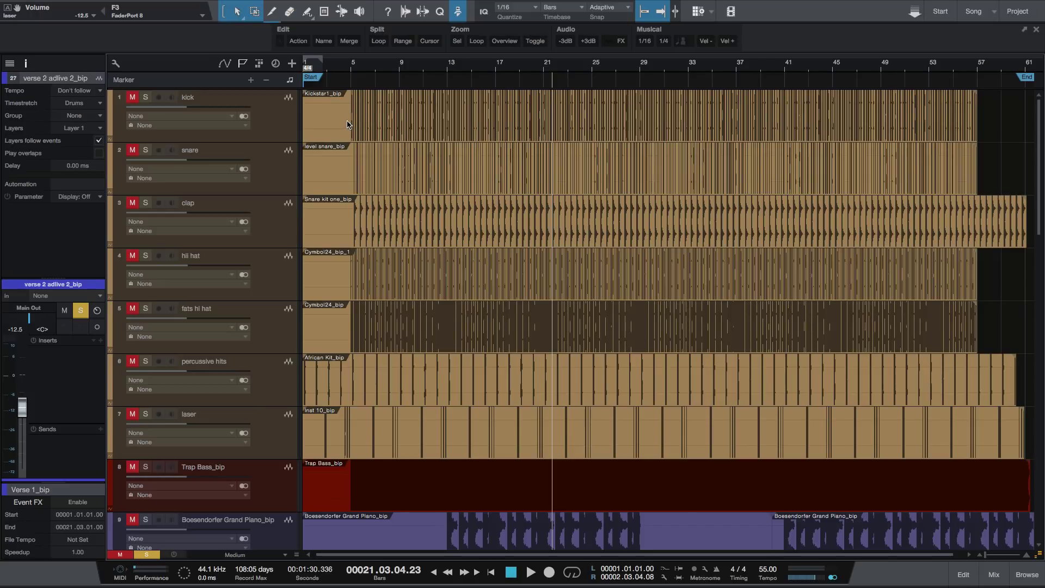
{"action": "key", "text": "3"}
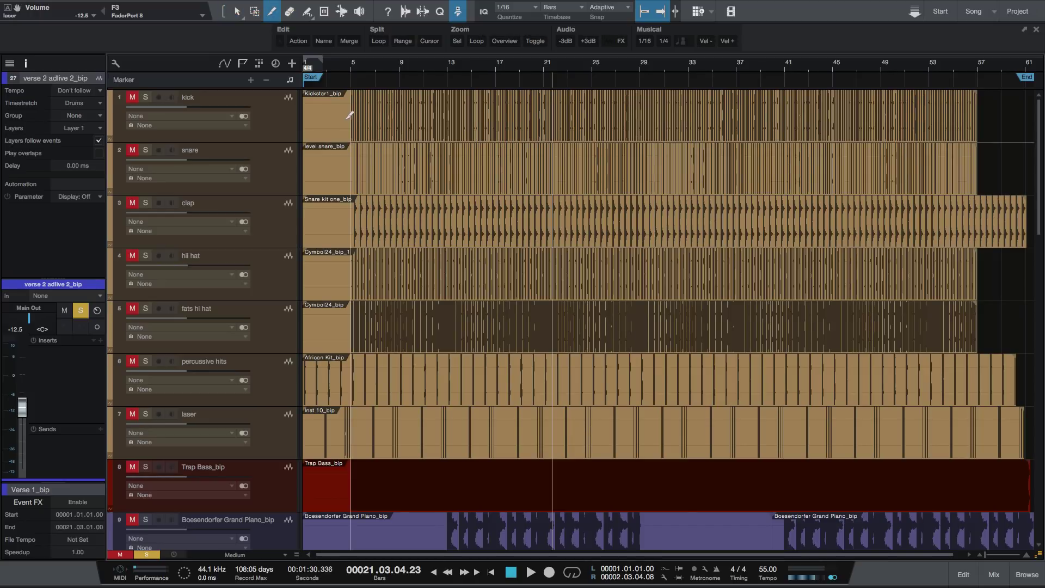
{"action": "left_click", "coordinate": [343, 134]}
{"action": "left_click", "coordinate": [343, 155]}
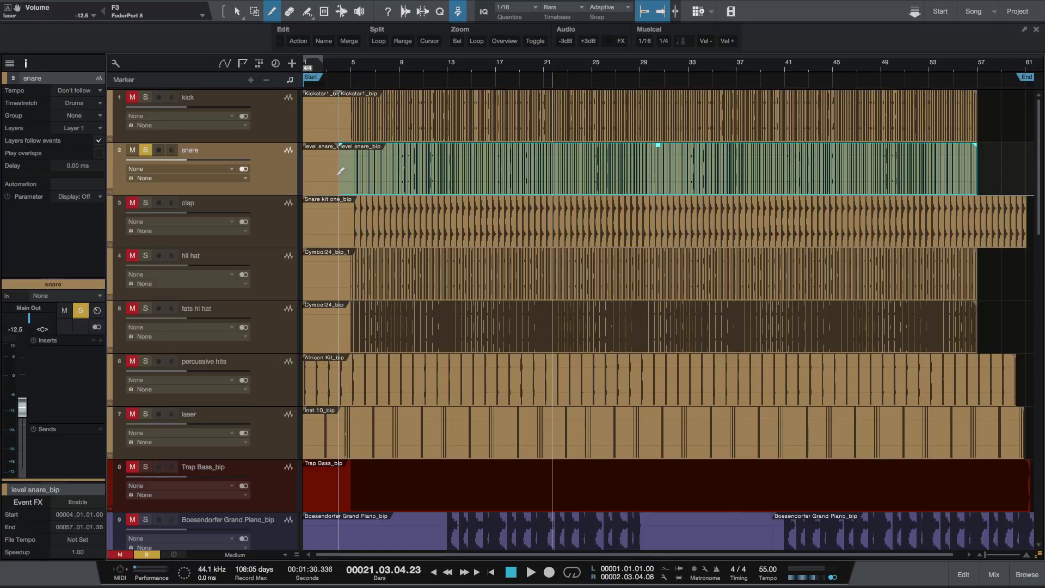
{"action": "left_click", "coordinate": [340, 223]}
{"action": "left_click", "coordinate": [339, 267]}
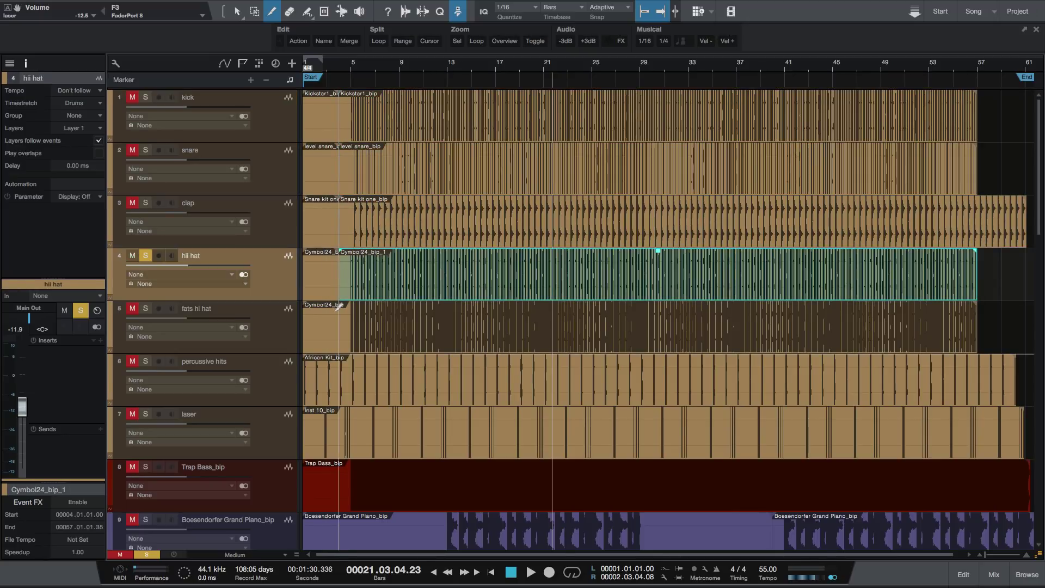
{"action": "left_click", "coordinate": [338, 322]}
Step: Erase the silent pre-bar-4 intros of the five drum clips
{"action": "key", "text": "4"}
{"action": "left_click", "coordinate": [322, 327]}
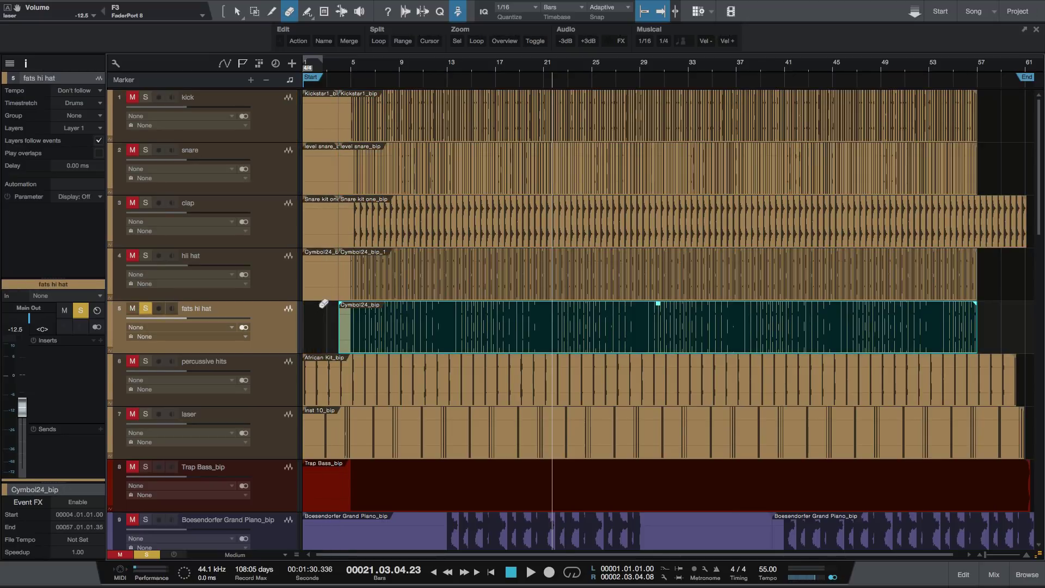
{"action": "left_click", "coordinate": [326, 290]}
{"action": "left_click", "coordinate": [324, 224]}
{"action": "left_click", "coordinate": [317, 170]}
{"action": "left_click", "coordinate": [318, 129]}
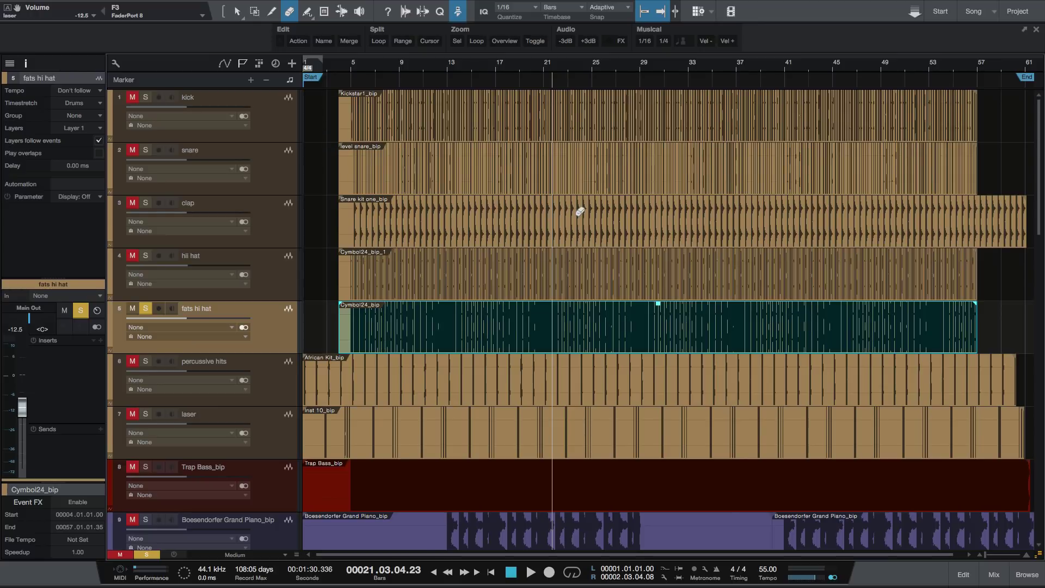
Step: Cut the Trap Bass clip at bar 4 and trim the Boesendorfer clip to its audio
{"action": "scroll", "coordinate": [605, 231], "scroll_direction": "right", "scroll_amount": 1}
{"action": "scroll", "coordinate": [448, 350], "scroll_direction": "down", "scroll_amount": 4}
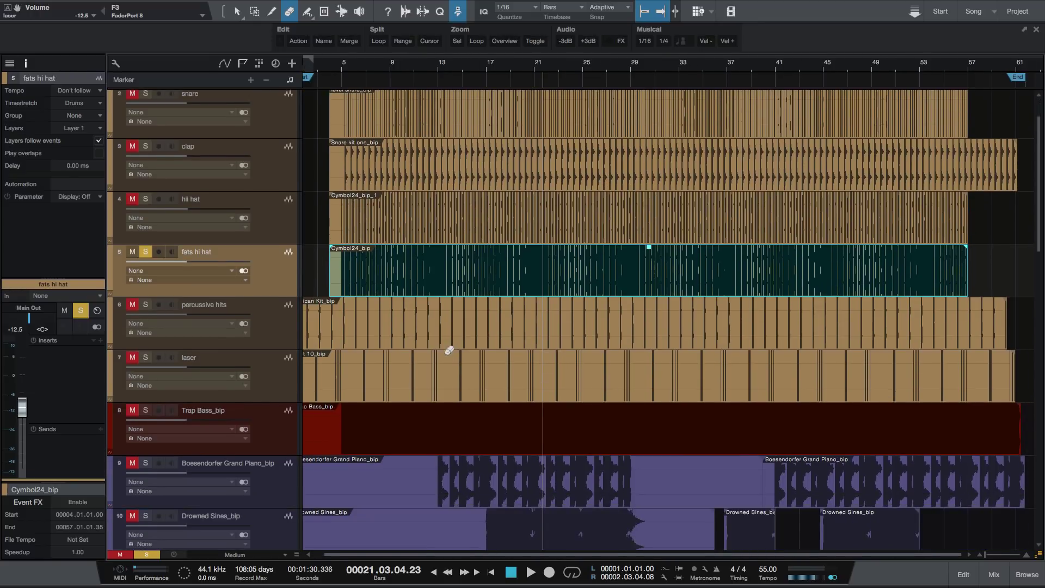
{"action": "key", "text": "5"}
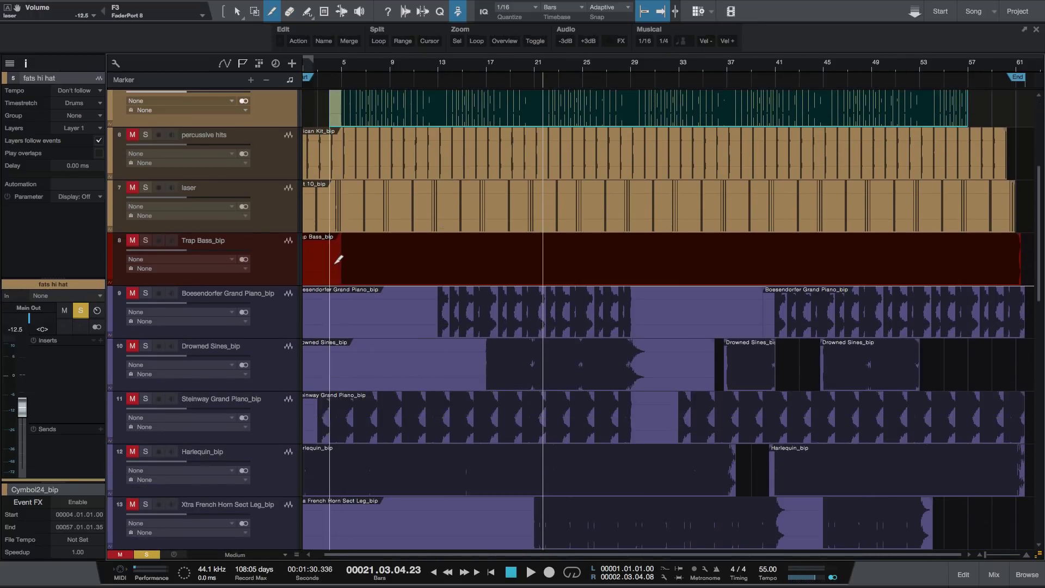
{"action": "left_click", "coordinate": [340, 259]}
{"action": "left_click", "coordinate": [430, 314]}
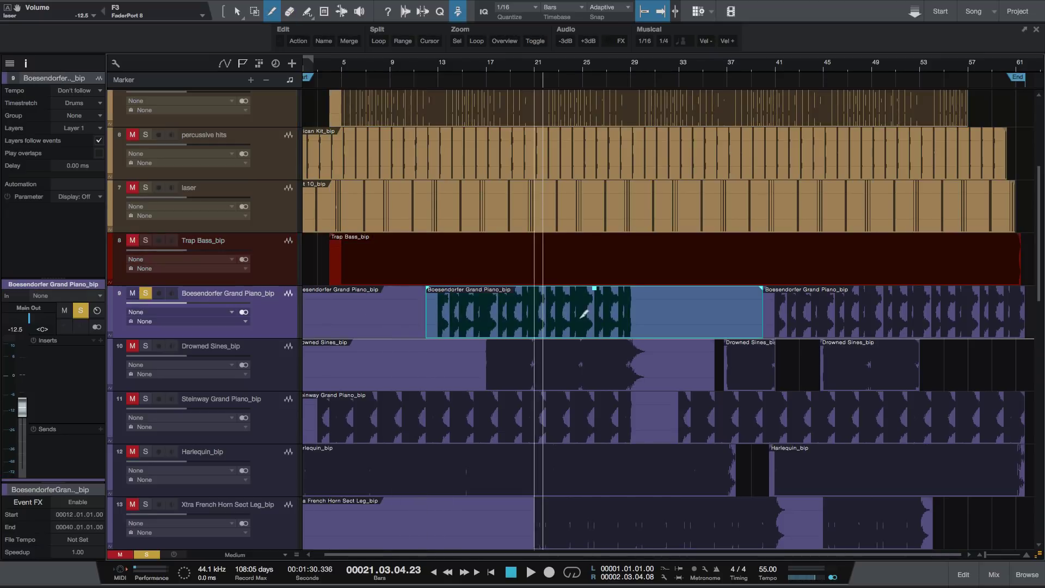
{"action": "left_click", "coordinate": [652, 305]}
{"action": "key", "text": "5"}
{"action": "key", "text": "4"}
{"action": "left_click", "coordinate": [677, 315]}
{"action": "left_click", "coordinate": [363, 305]}
Step: Trim the Drowned Sines clip to where its audio begins and ends near bar 29
{"action": "key", "text": "3"}
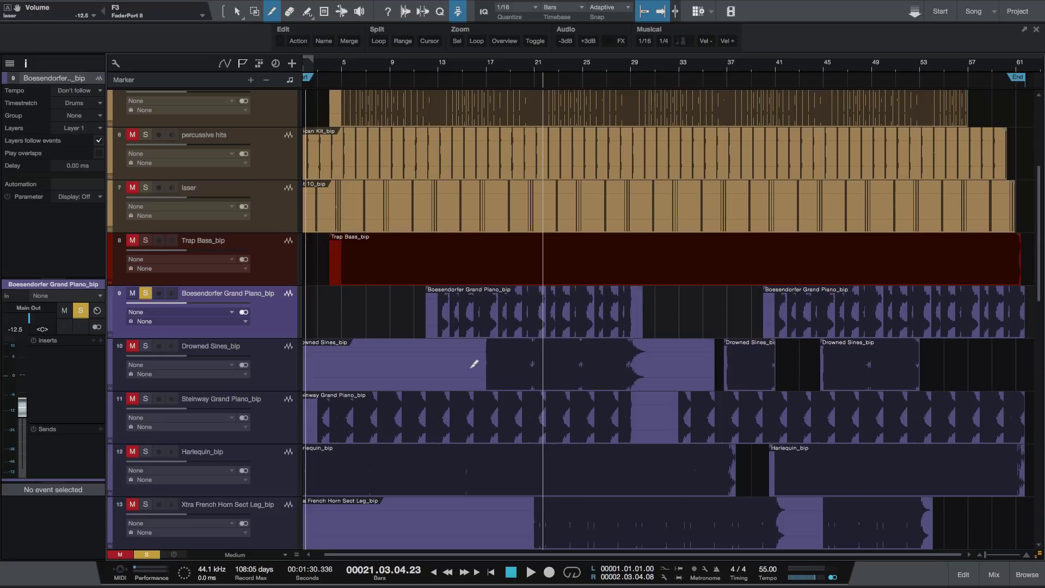
{"action": "left_click", "coordinate": [477, 362]}
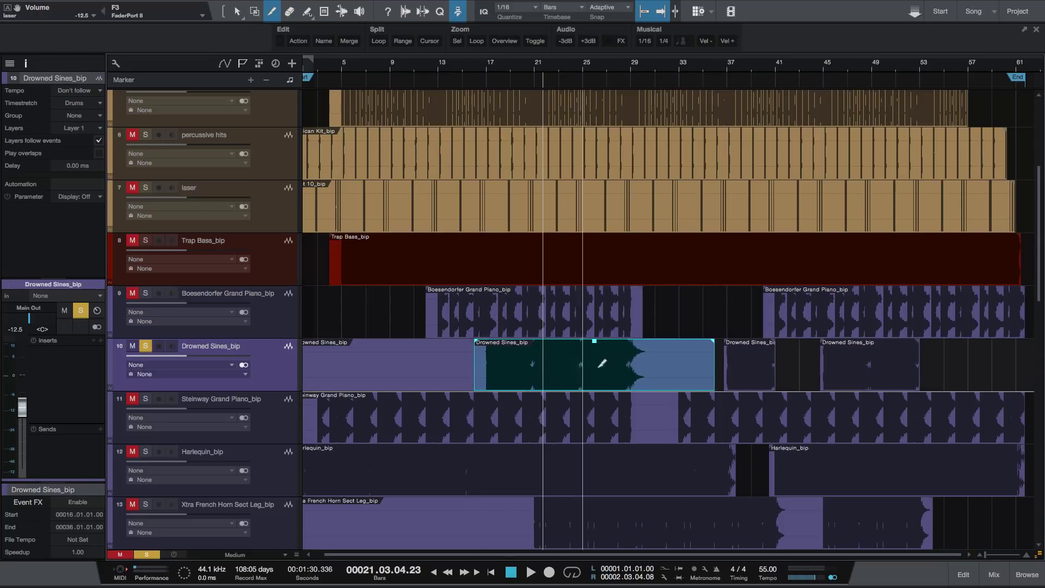
{"action": "left_click", "coordinate": [655, 368]}
{"action": "key", "text": "4"}
{"action": "left_click", "coordinate": [681, 366]}
{"action": "left_click", "coordinate": [409, 380]}
Step: Remove the silent Steinway stretch near bar 29 and the French Horn opening before bar 21
{"action": "key", "text": "3"}
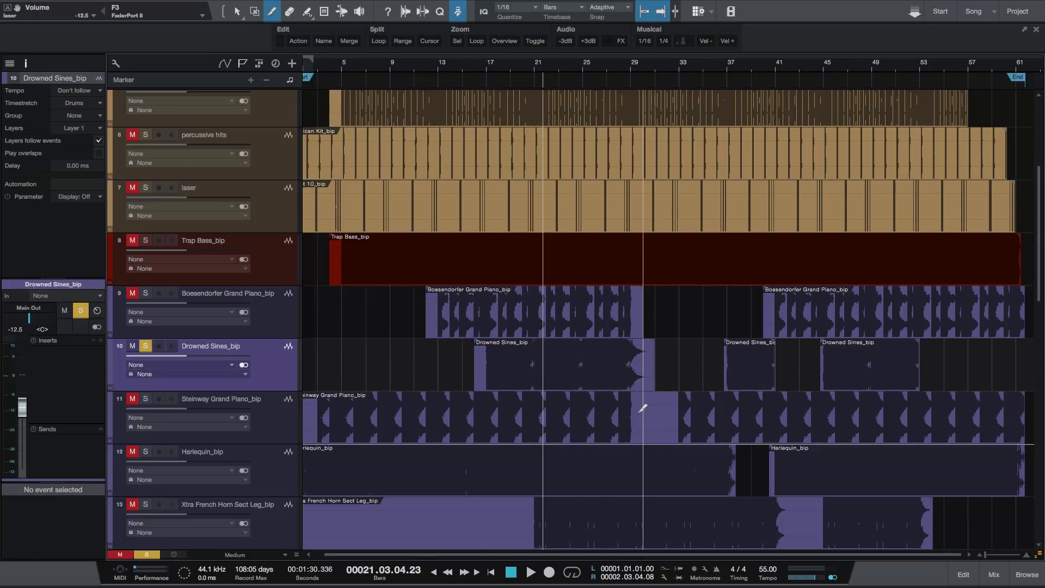
{"action": "left_click", "coordinate": [643, 409]}
{"action": "left_click", "coordinate": [673, 410]}
{"action": "scroll", "coordinate": [527, 370], "scroll_direction": "down", "scroll_amount": 3}
{"action": "left_click", "coordinate": [530, 346]}
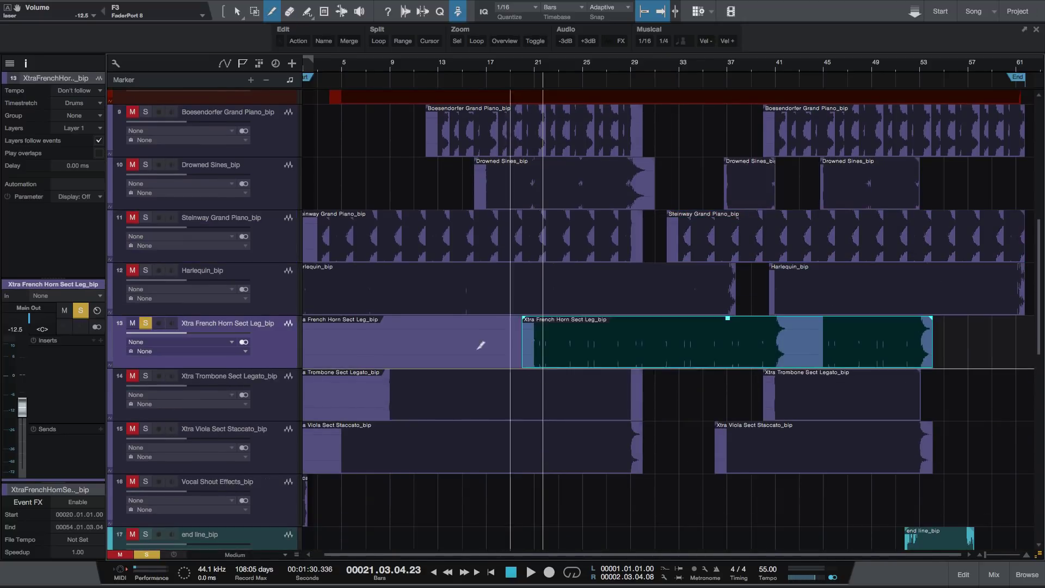
{"action": "key", "text": "4"}
{"action": "left_click", "coordinate": [460, 345]}
Step: Cut away the silent Trombone and Viola openings, then return to the Arrow tool
{"action": "key", "text": "3"}
{"action": "left_click", "coordinate": [378, 395]}
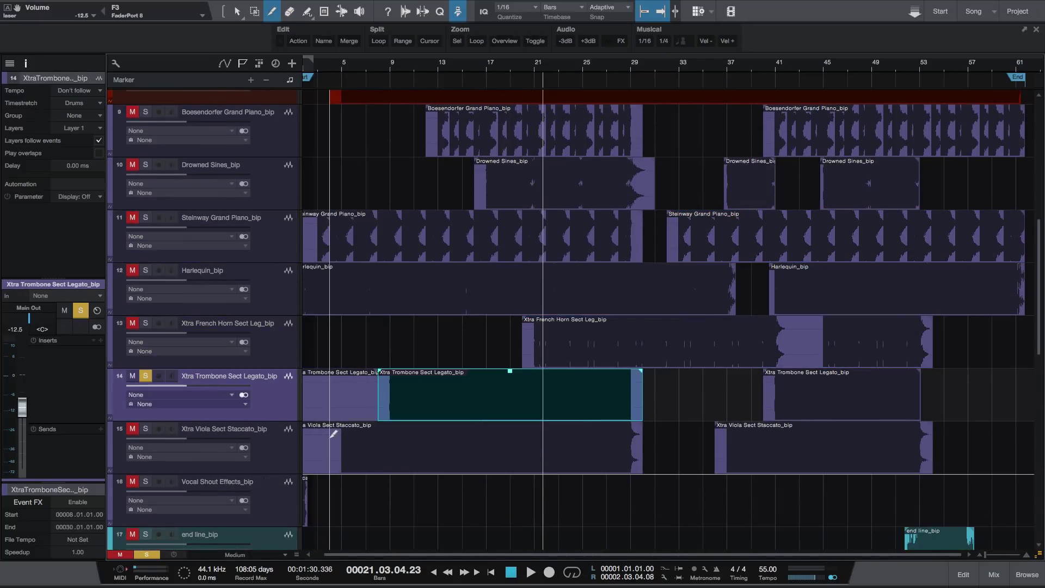
{"action": "left_click", "coordinate": [329, 436]}
{"action": "key", "text": "4"}
{"action": "left_click", "coordinate": [326, 433]}
{"action": "left_click", "coordinate": [332, 408]}
{"action": "scroll", "coordinate": [754, 391], "scroll_direction": "down", "scroll_amount": 10}
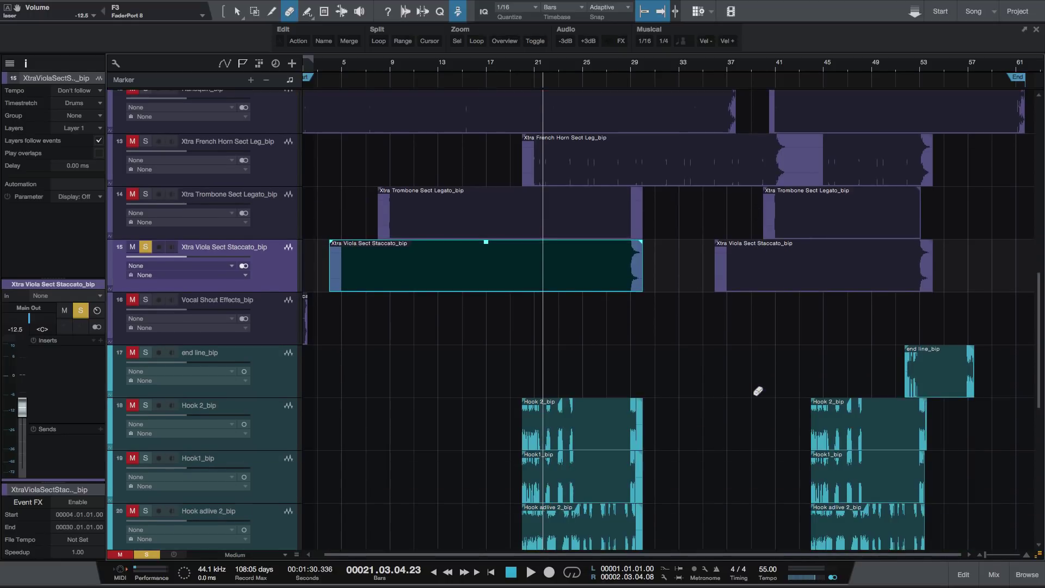
{"action": "scroll", "coordinate": [742, 381], "scroll_direction": "up", "scroll_amount": 13}
{"action": "scroll", "coordinate": [744, 384], "scroll_direction": "up", "scroll_amount": 5}
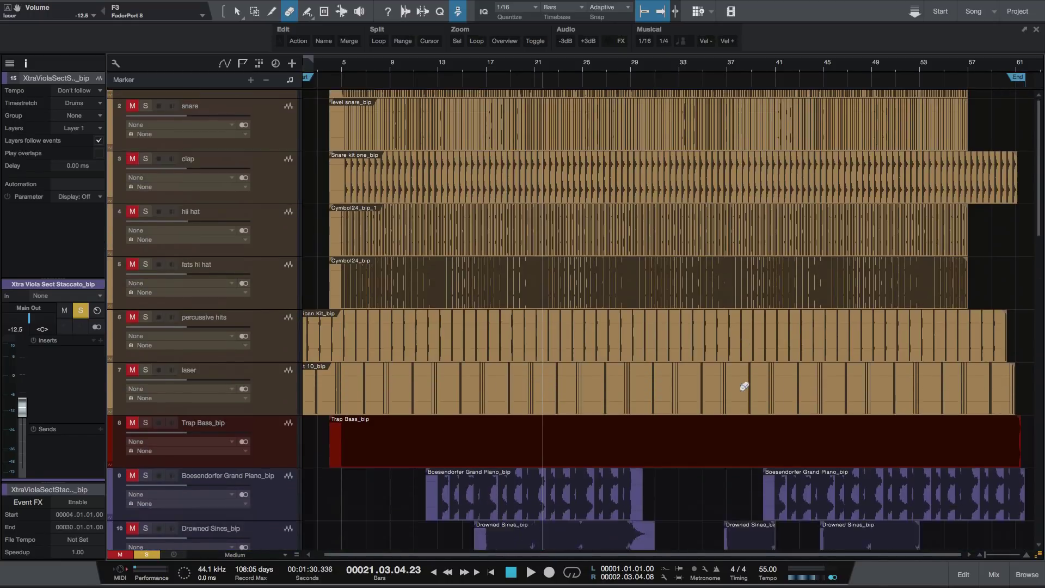
{"action": "scroll", "coordinate": [744, 385], "scroll_direction": "down", "scroll_amount": 5}
{"action": "scroll", "coordinate": [744, 385], "scroll_direction": "up", "scroll_amount": 1}
{"action": "scroll", "coordinate": [744, 386], "scroll_direction": "up", "scroll_amount": 1}
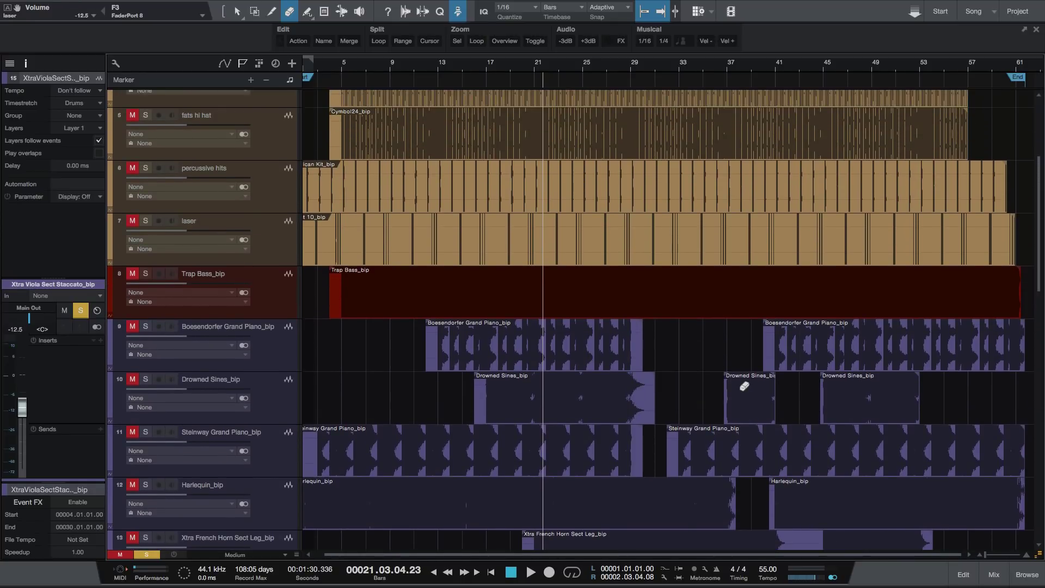
{"action": "key", "text": "1"}
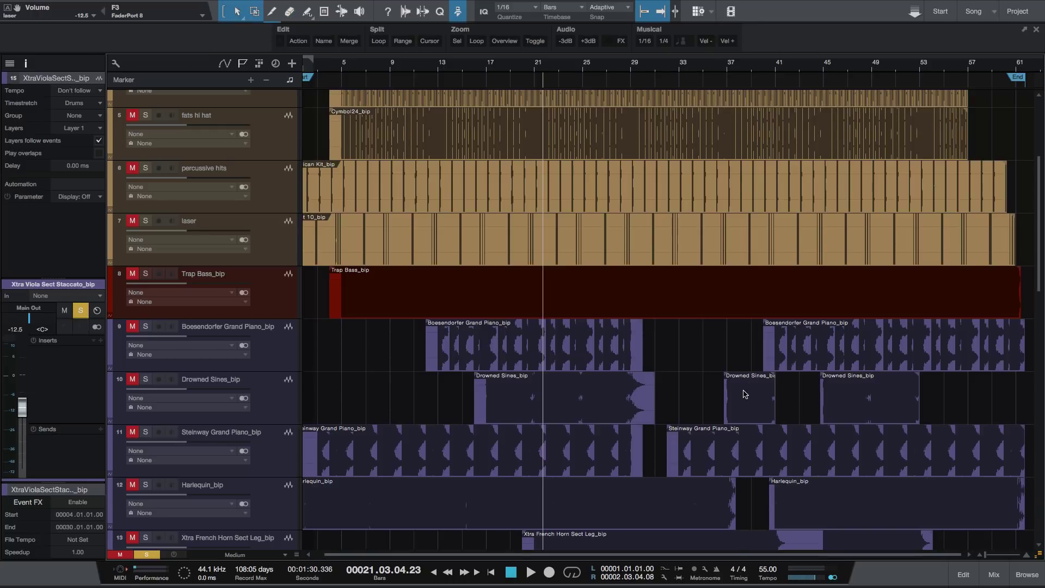
{"action": "scroll", "coordinate": [707, 353], "scroll_direction": "up", "scroll_amount": 5}
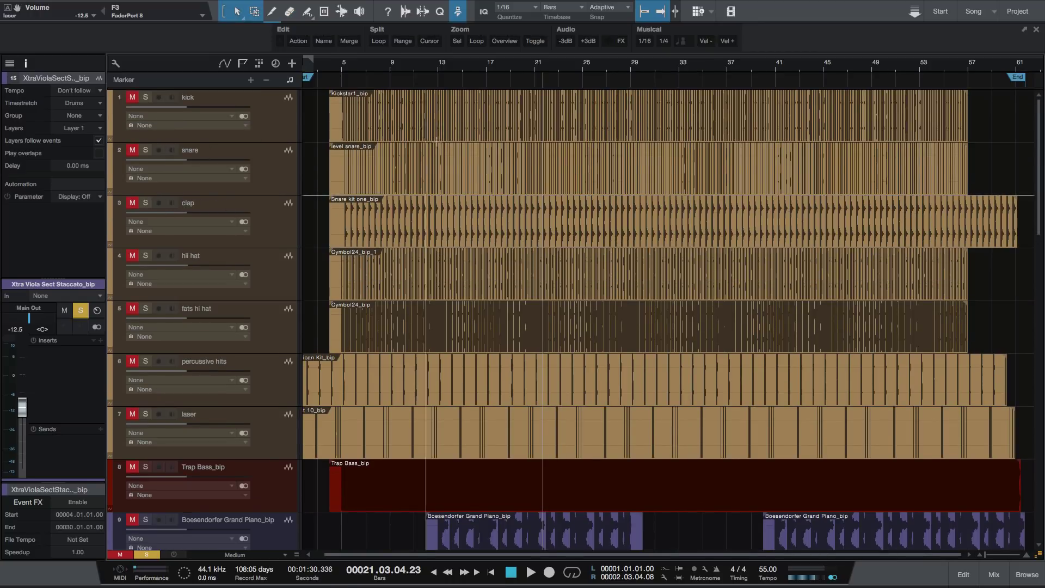
Step: Bounce the kick clip into a new 'kick' event with the track input set to Orion in 1
{"action": "left_click", "coordinate": [354, 122]}
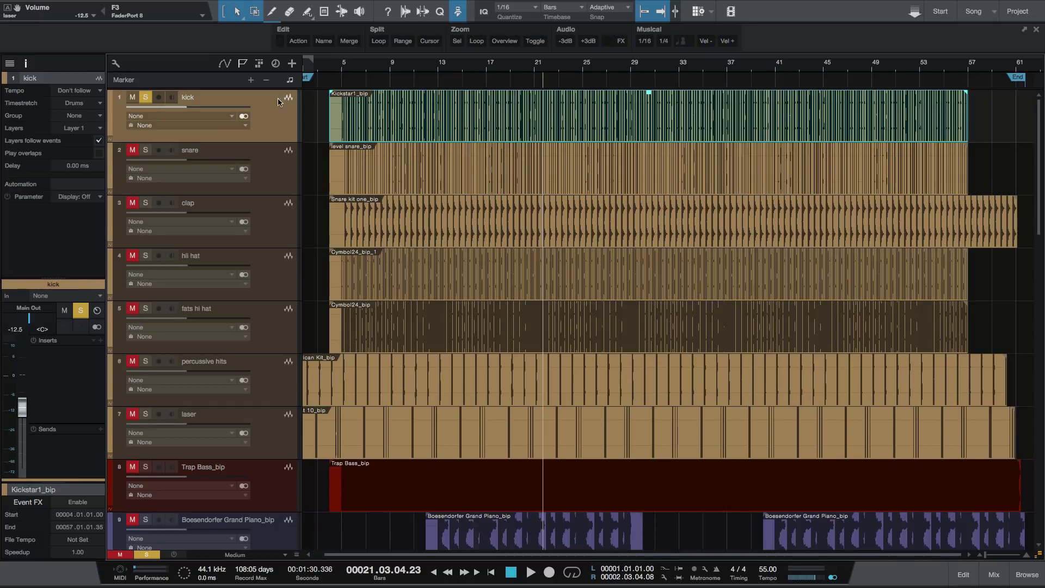
{"action": "left_click", "coordinate": [244, 116]}
{"action": "left_click", "coordinate": [244, 117]}
{"action": "left_click", "coordinate": [244, 116]}
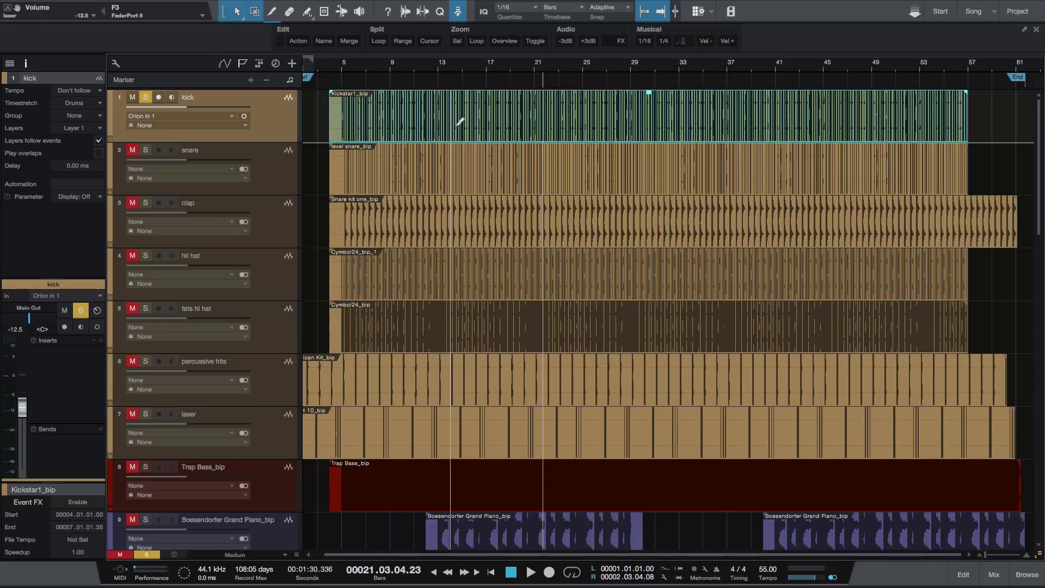
{"action": "key", "text": "ctrl+b"}
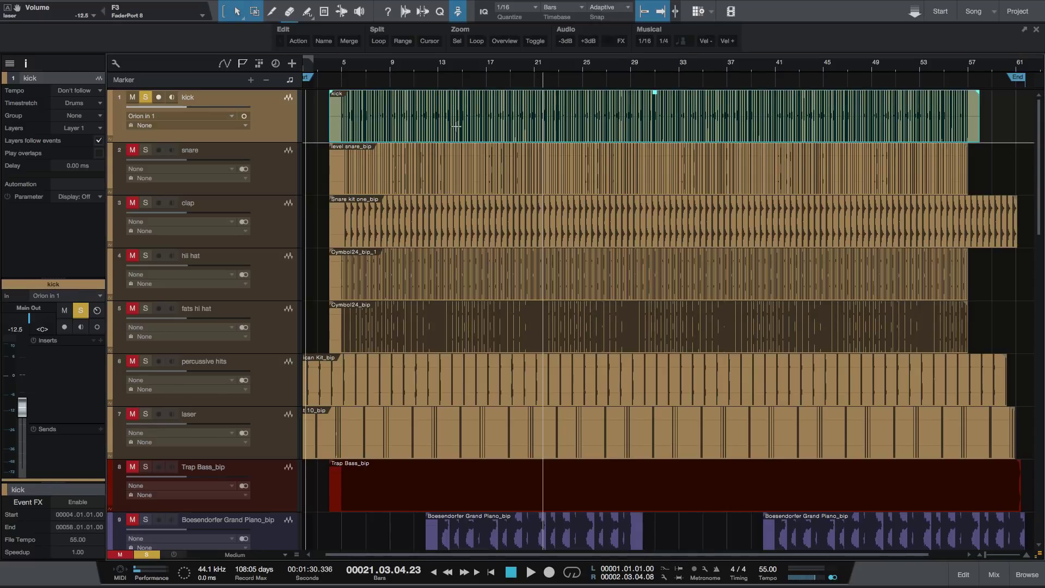
Step: Bounce the snare and clap clips with their inputs set to Orion in 1
{"action": "left_click", "coordinate": [426, 176]}
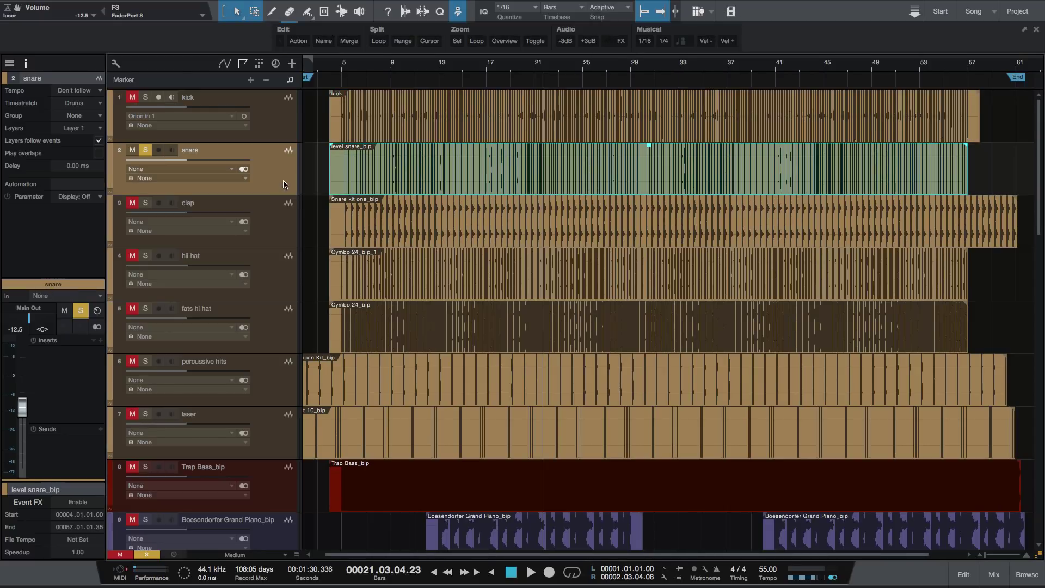
{"action": "left_click", "coordinate": [243, 169]}
{"action": "key", "text": "ctrl+b"}
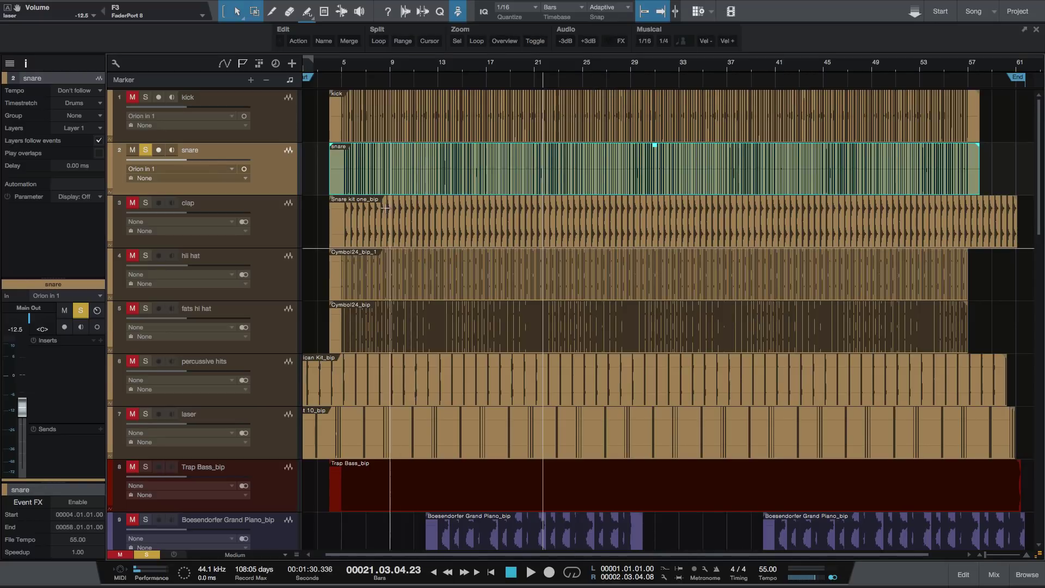
{"action": "left_click", "coordinate": [279, 238]}
{"action": "left_click", "coordinate": [244, 221]}
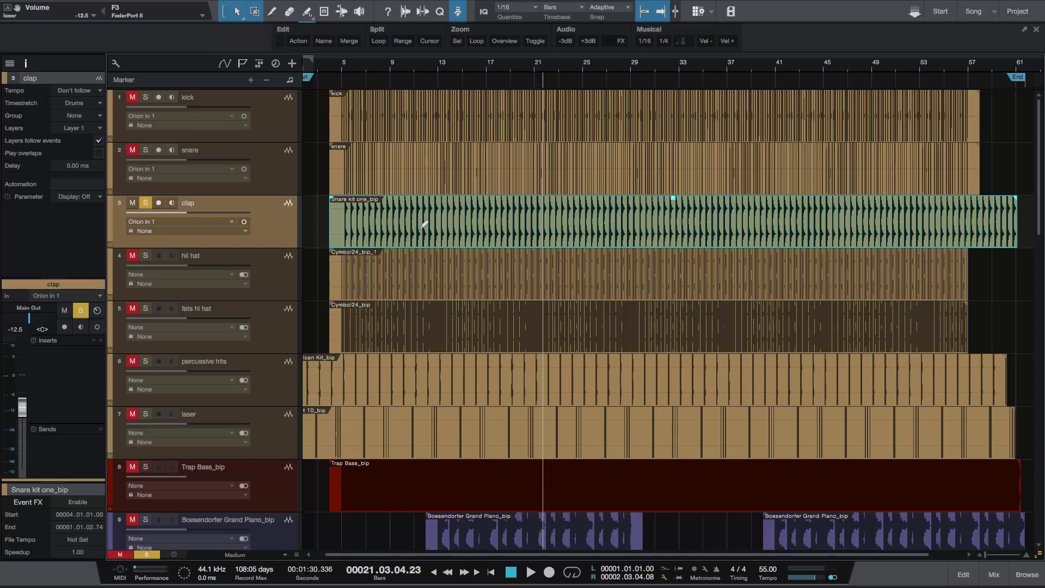
{"action": "key", "text": "ctrl+b"}
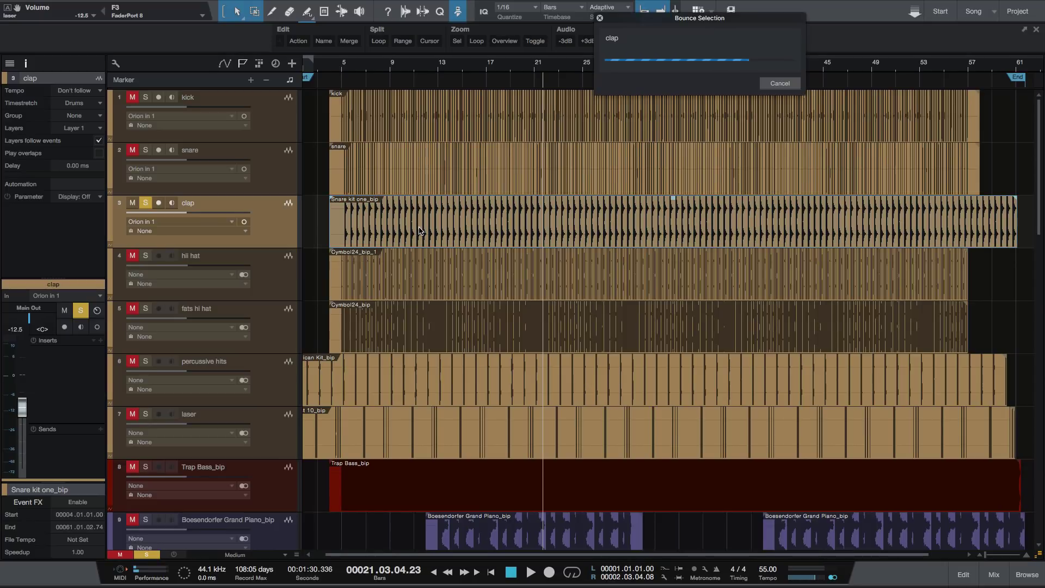
Step: Bounce the hi hat and fats hi hat clips with their inputs set to Orion in 1
{"action": "scroll", "coordinate": [420, 245], "scroll_direction": "down", "scroll_amount": 2}
{"action": "scroll", "coordinate": [420, 262], "scroll_direction": "down", "scroll_amount": 1}
{"action": "left_click", "coordinate": [278, 223]}
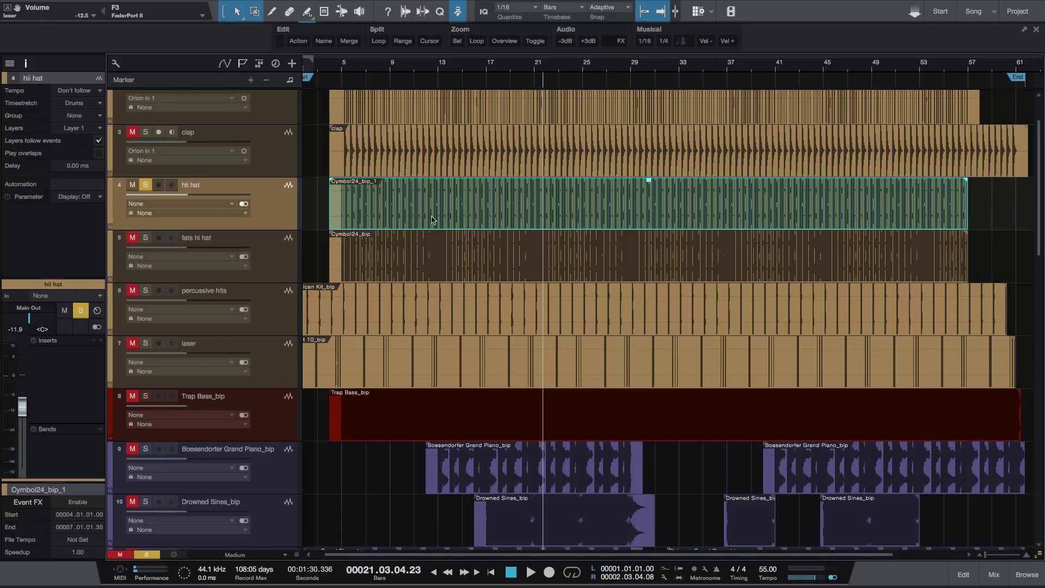
{"action": "left_click", "coordinate": [244, 203]}
{"action": "key", "text": "ctrl+b"}
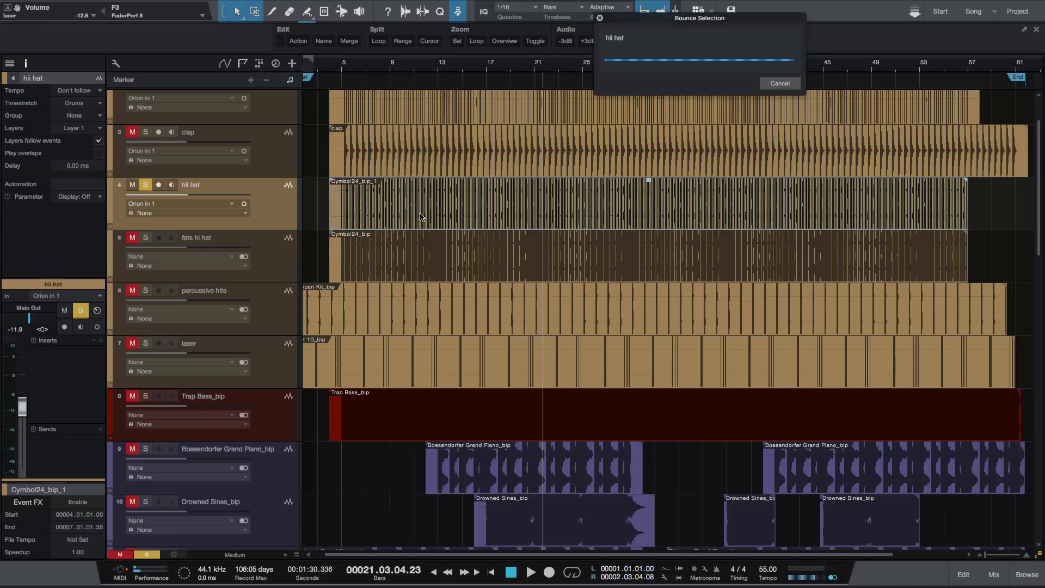
{"action": "left_click", "coordinate": [287, 274]}
{"action": "left_click", "coordinate": [245, 257]}
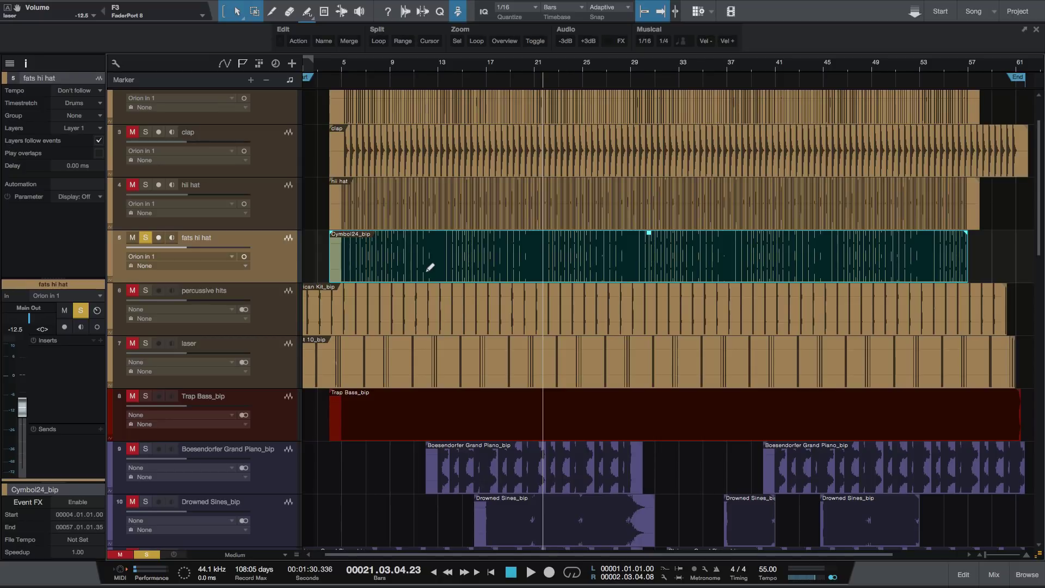
{"action": "key", "text": "ctrl+b"}
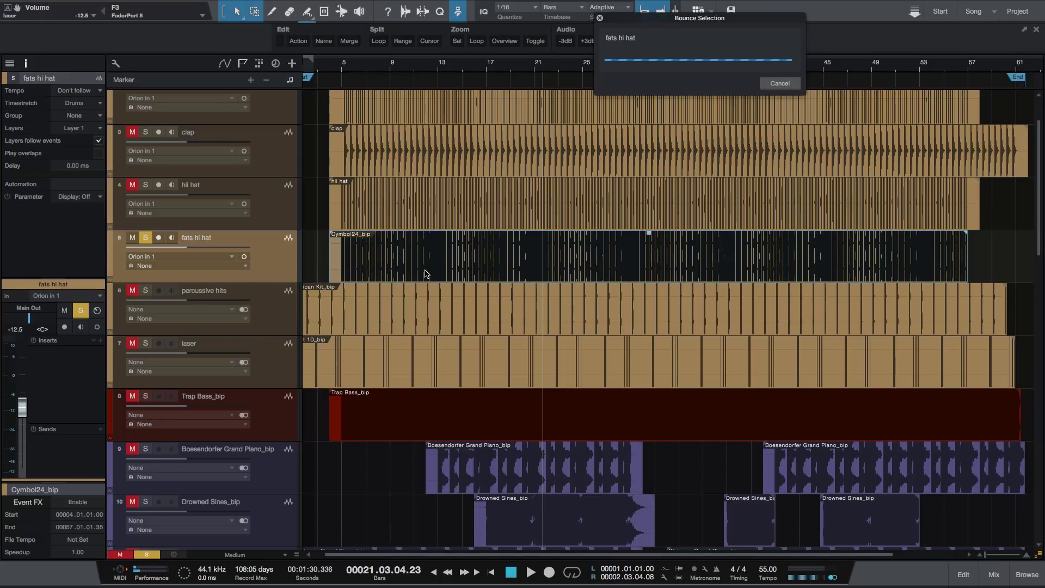
Step: Open the mixer and bounce the percussive hits clip with input Orion in 1
{"action": "left_click", "coordinate": [281, 325]}
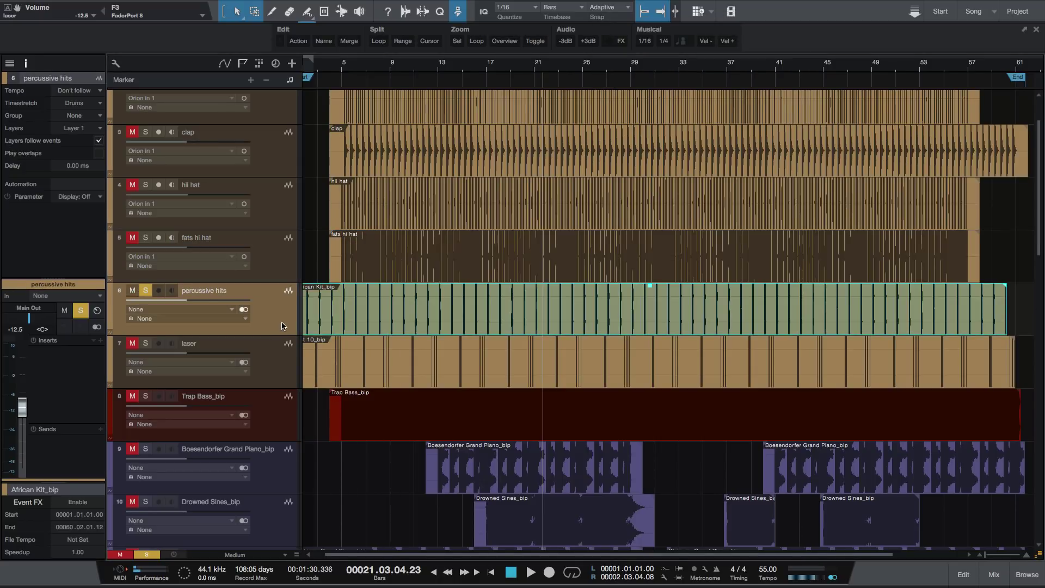
{"action": "scroll", "coordinate": [294, 321], "scroll_direction": "down", "scroll_amount": 2}
{"action": "scroll", "coordinate": [299, 319], "scroll_direction": "up", "scroll_amount": 2}
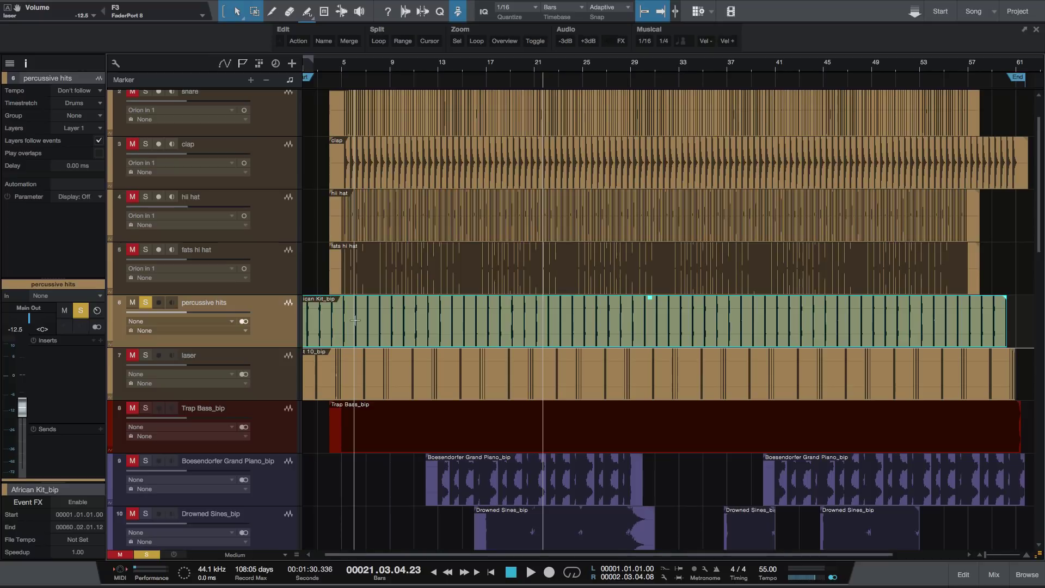
{"action": "key", "text": "F3"}
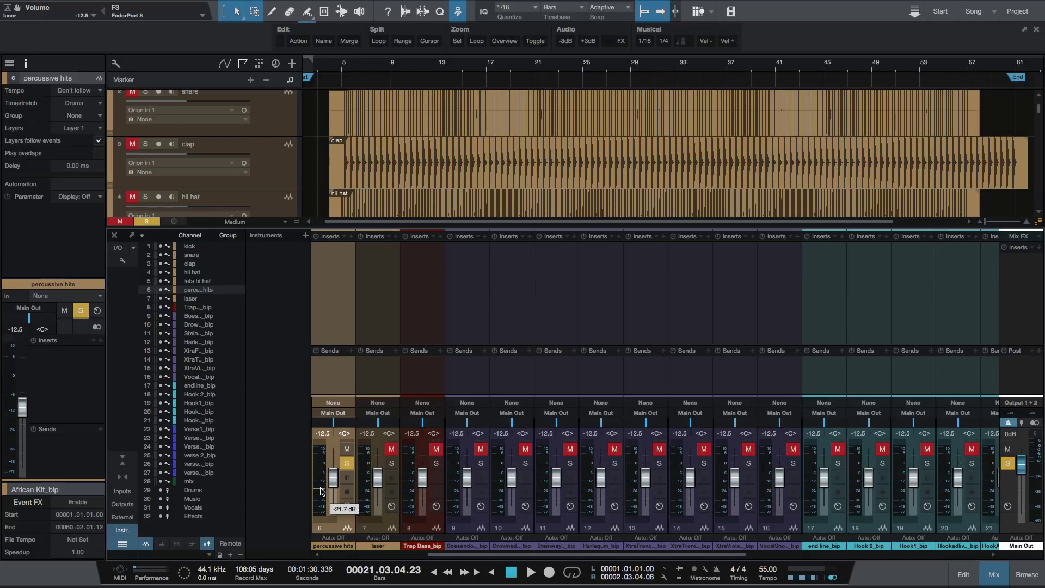
{"action": "scroll", "coordinate": [387, 181], "scroll_direction": "down", "scroll_amount": 4}
{"action": "key", "text": "space"}
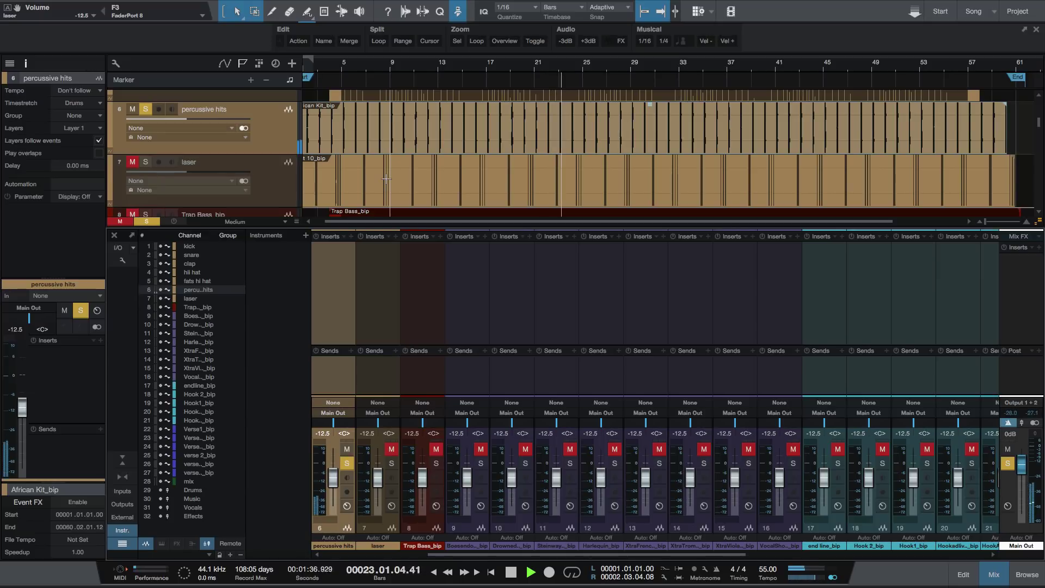
{"action": "key", "text": "space"}
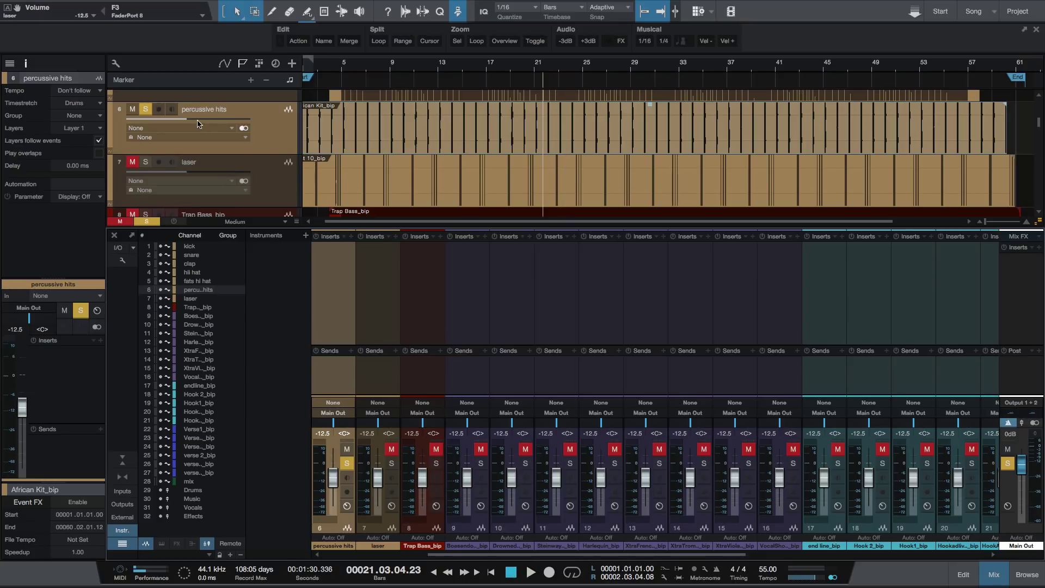
{"action": "left_click", "coordinate": [244, 128]}
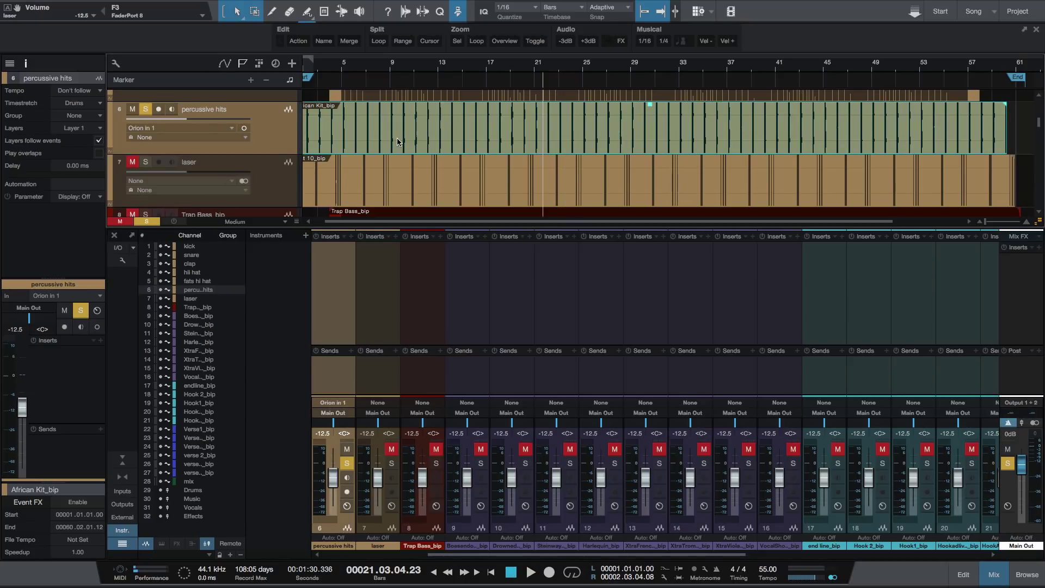
{"action": "key", "text": "ctrl+b"}
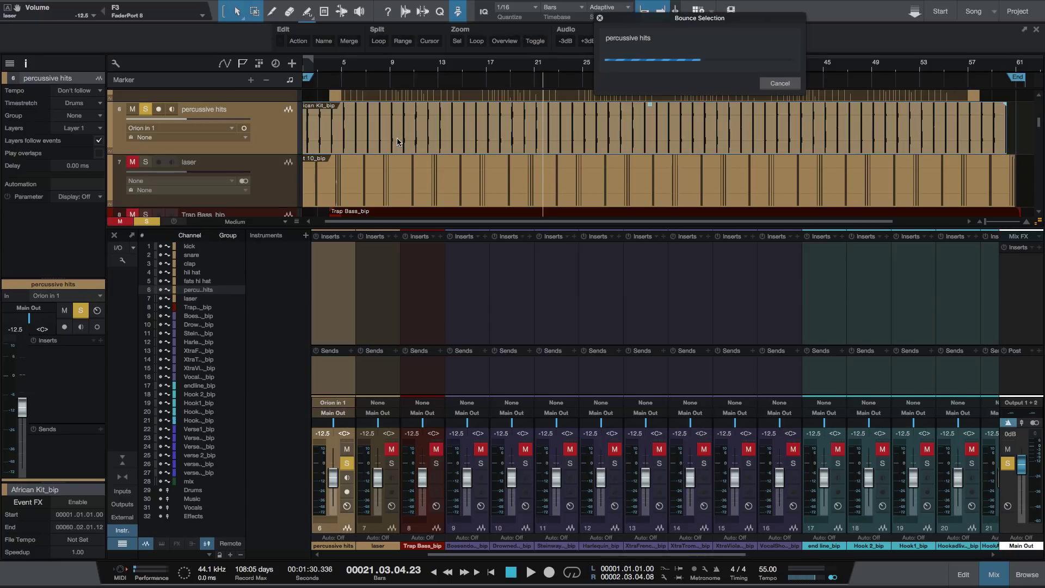
Step: Audition the laser clip, then bounce it with input Orion in 1
{"action": "left_click", "coordinate": [275, 192]}
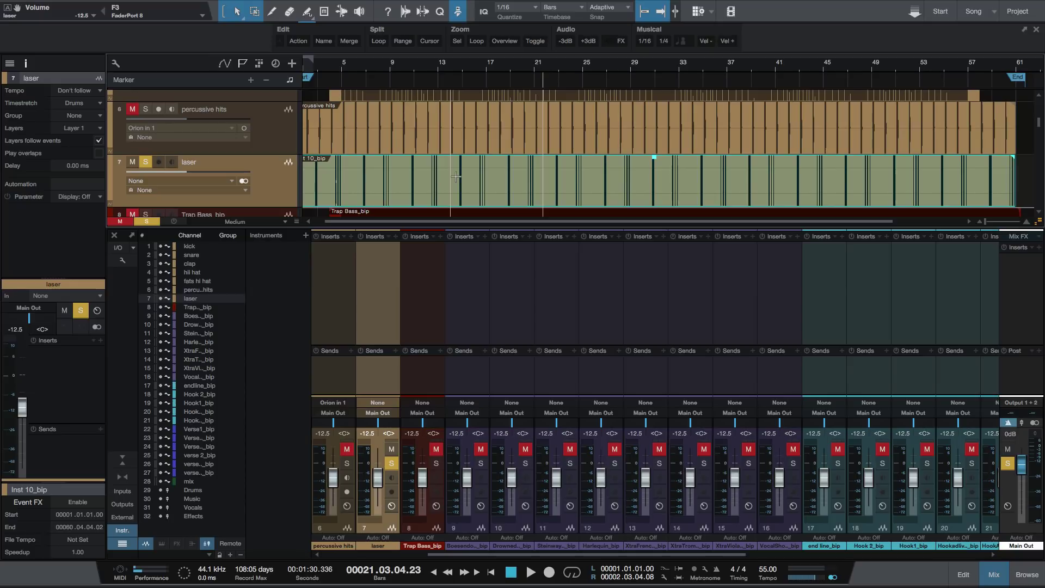
{"action": "key", "text": "space"}
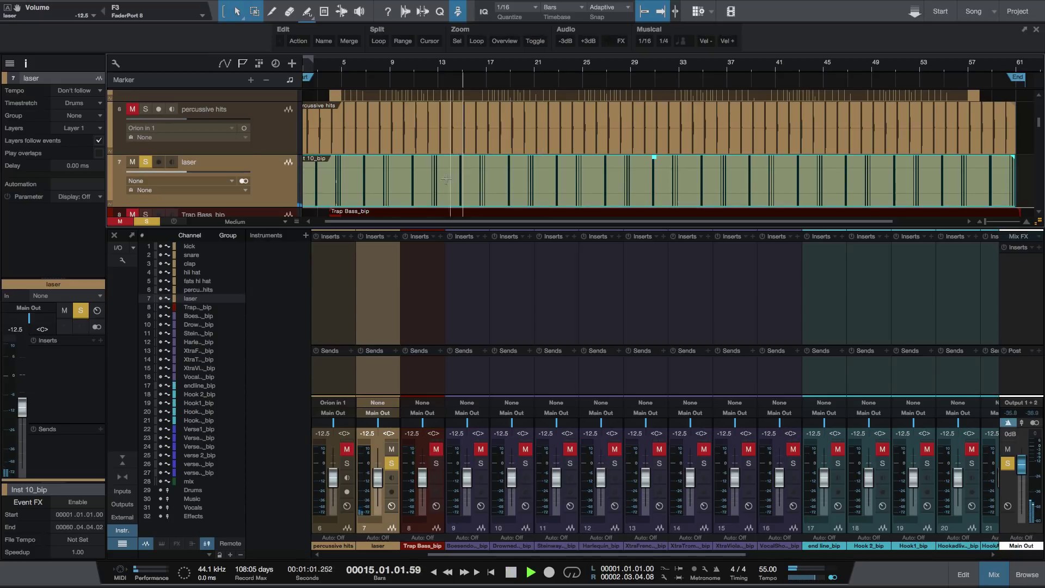
{"action": "key", "text": "space"}
{"action": "key", "text": "r"}
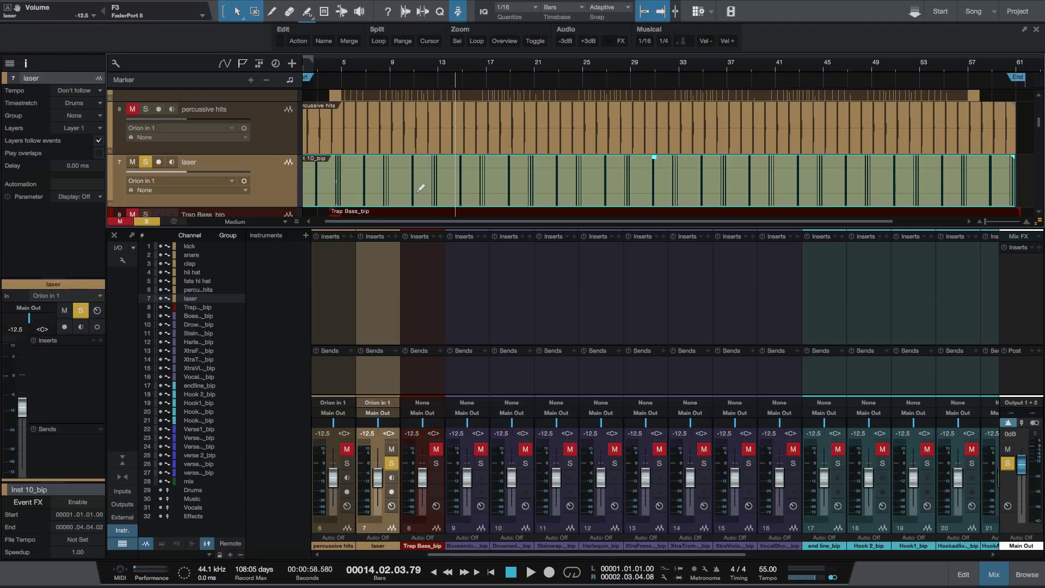
{"action": "key", "text": "ctrl+b"}
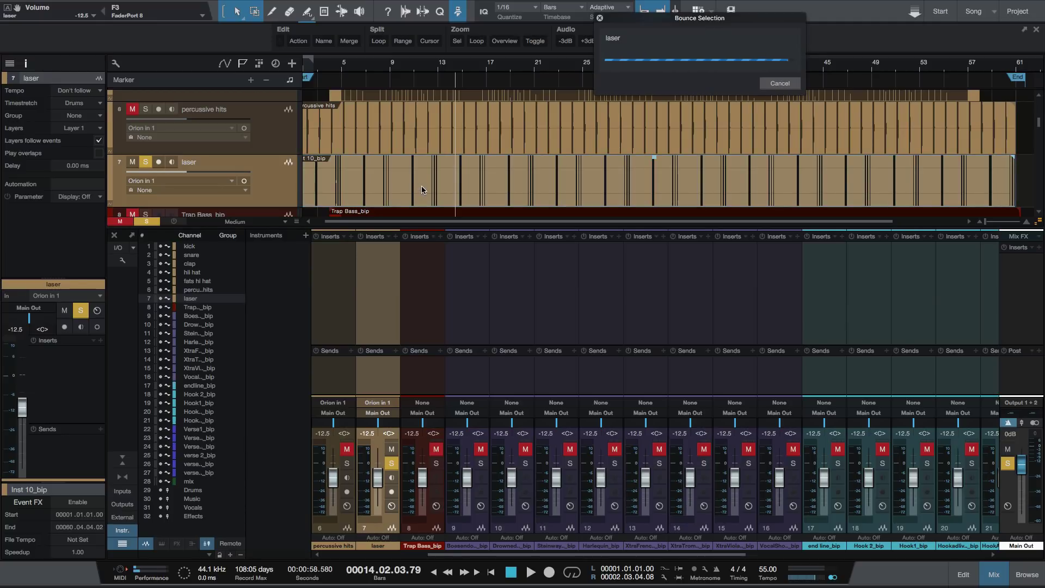
{"action": "scroll", "coordinate": [421, 185], "scroll_direction": "down", "scroll_amount": 3}
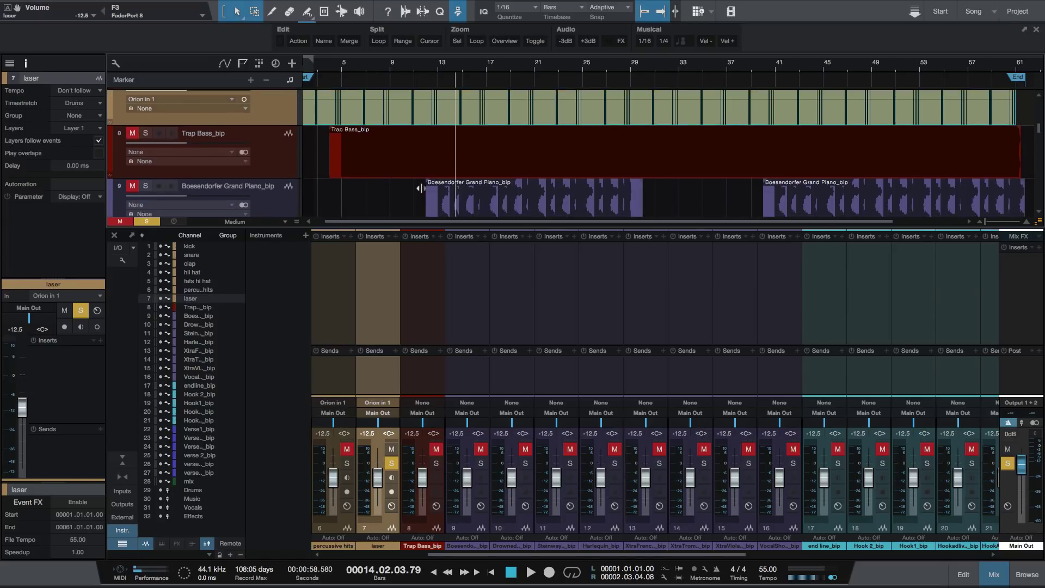
{"action": "scroll", "coordinate": [420, 189], "scroll_direction": "down", "scroll_amount": 1}
{"action": "left_click", "coordinate": [244, 133]}
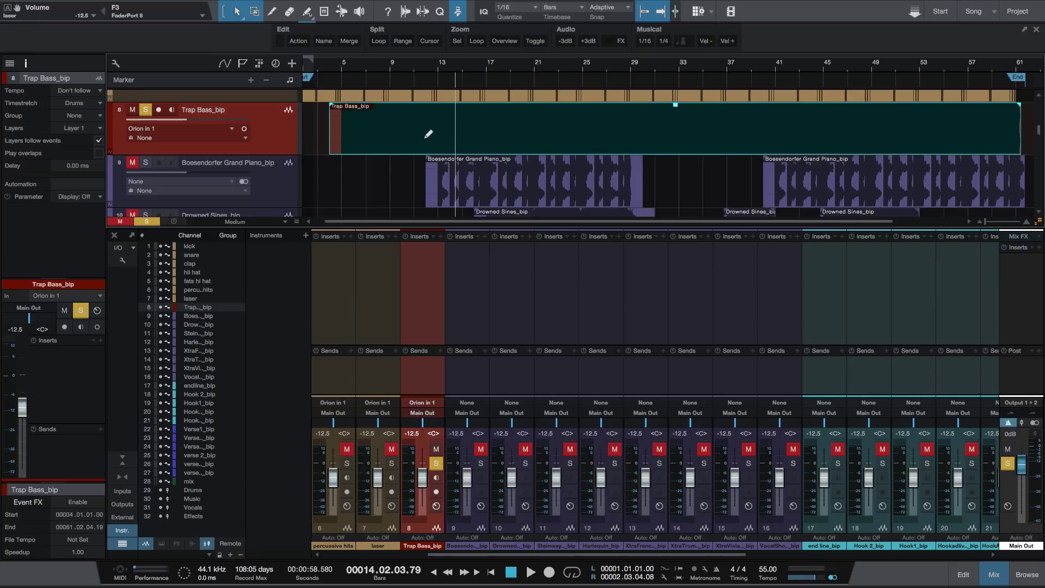
{"action": "key", "text": "ctrl+b"}
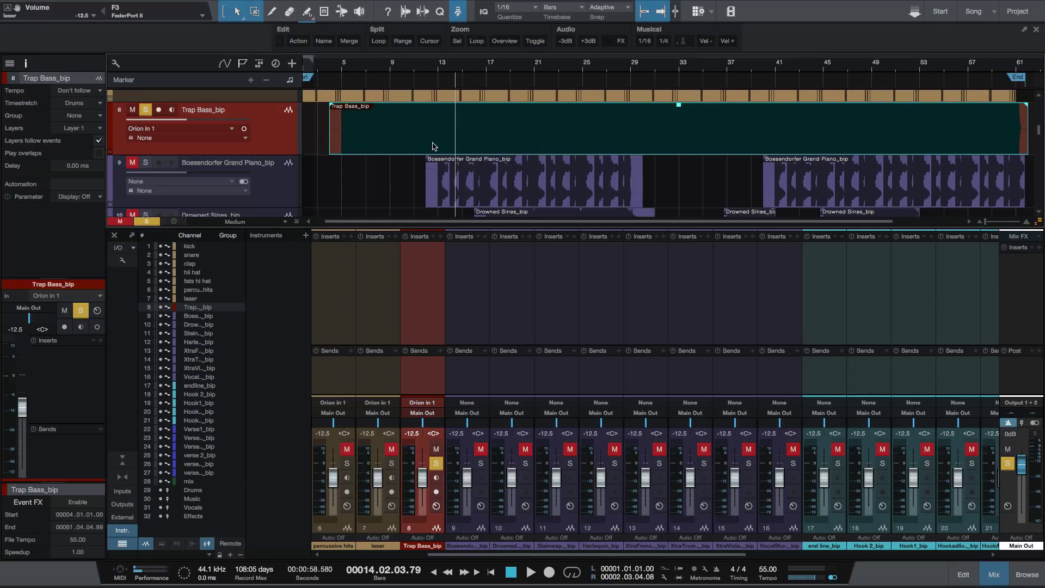
{"action": "left_click", "coordinate": [427, 174]}
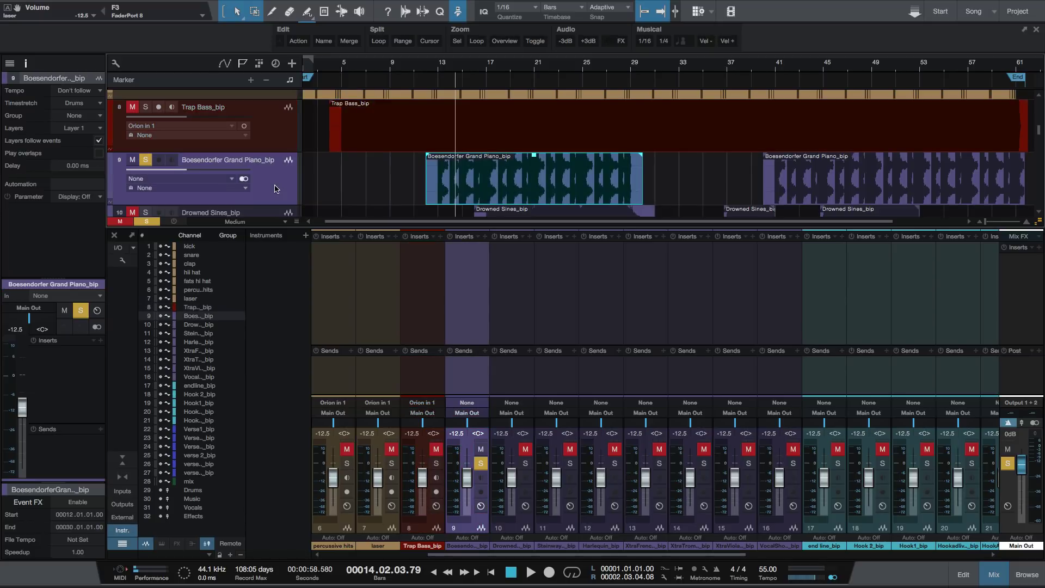
{"action": "key", "text": "space"}
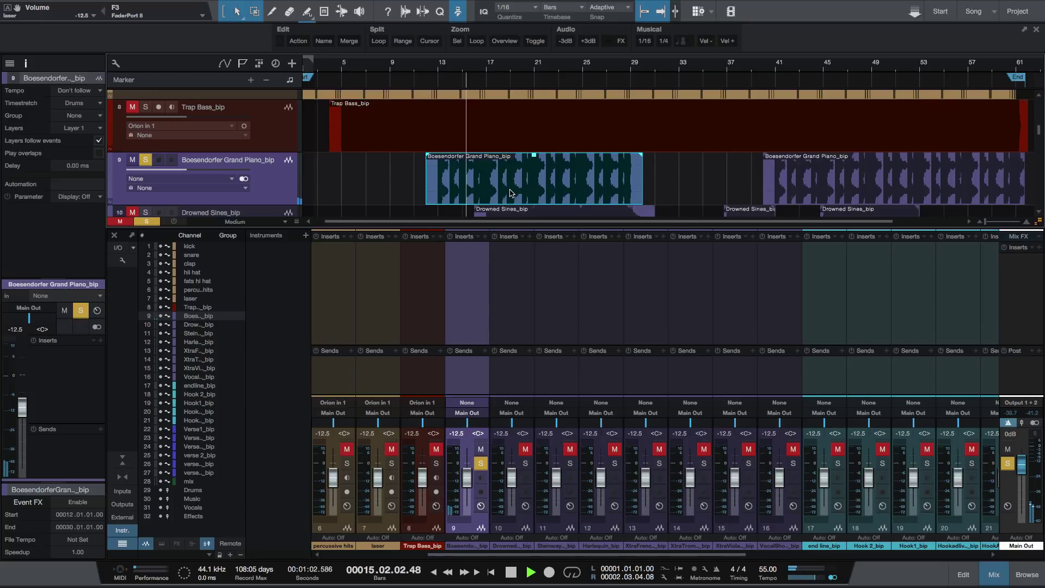
{"action": "key", "text": "space"}
{"action": "scroll", "coordinate": [334, 154], "scroll_direction": "down", "scroll_amount": 3}
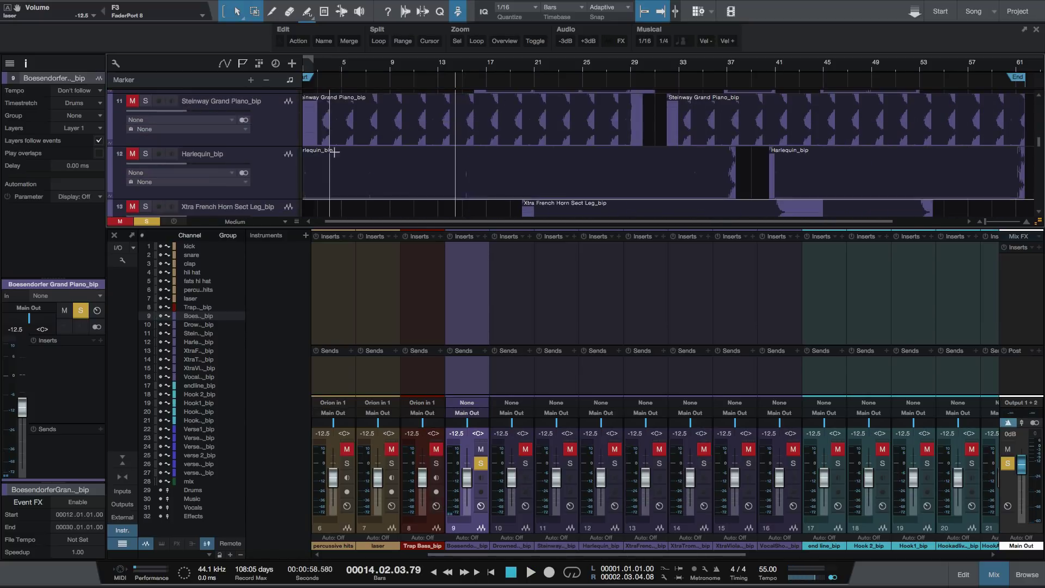
{"action": "scroll", "coordinate": [334, 154], "scroll_direction": "up", "scroll_amount": 2}
{"action": "left_click", "coordinate": [521, 176]}
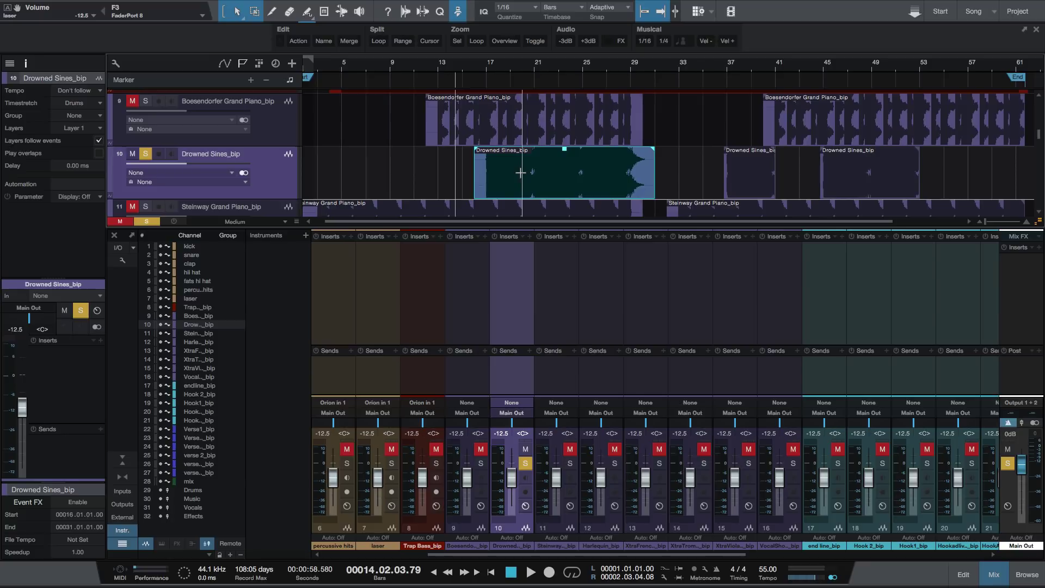
{"action": "key", "text": "space"}
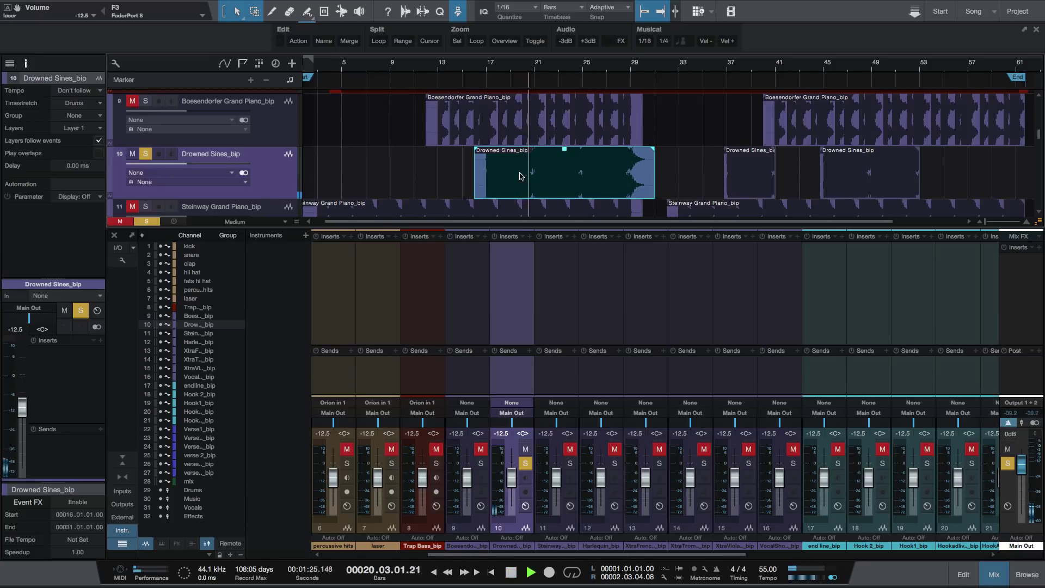
{"action": "key", "text": "space"}
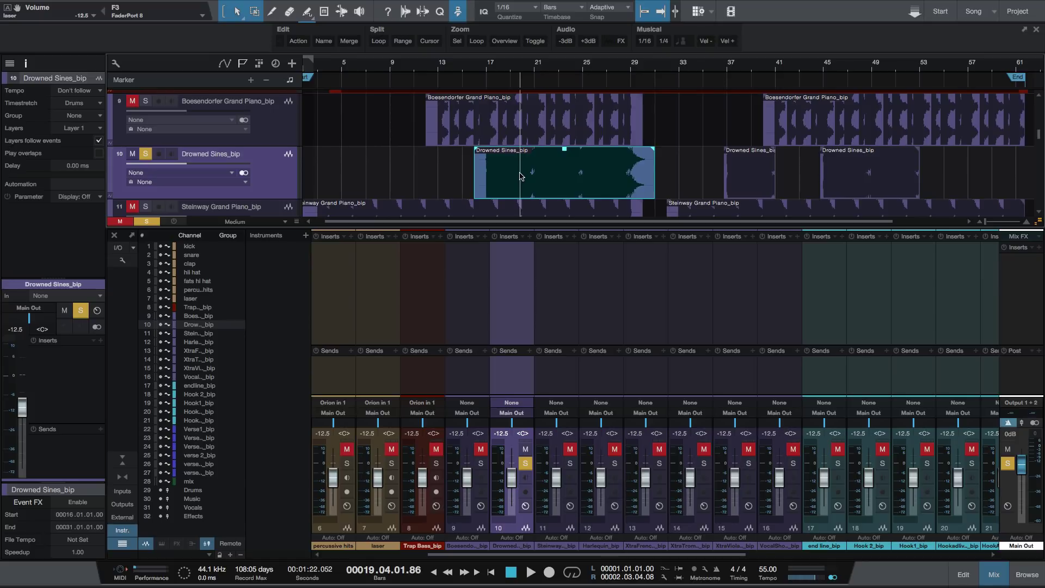
{"action": "key", "text": "space"}
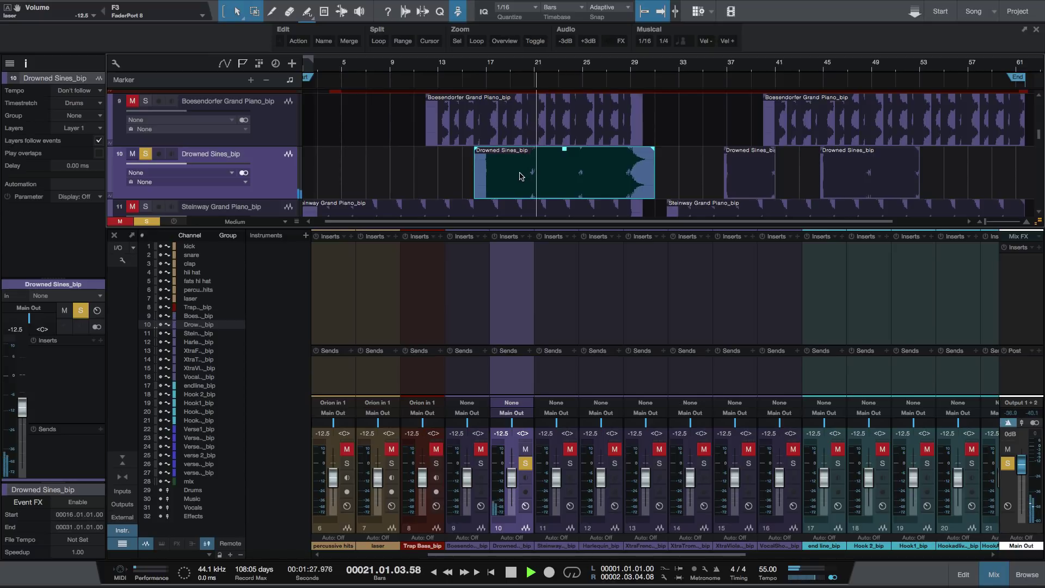
{"action": "key", "text": "space"}
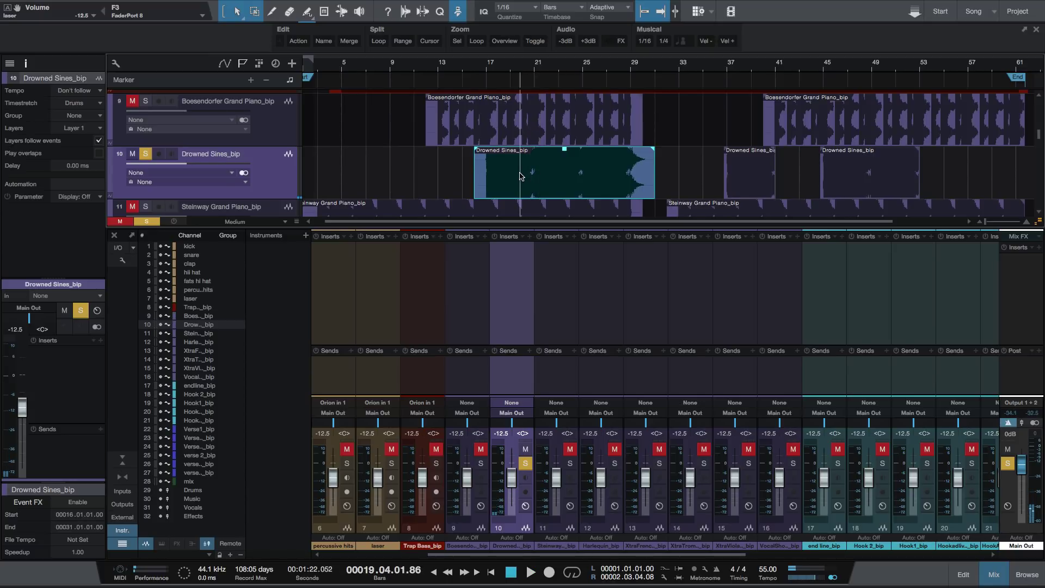
{"action": "scroll", "coordinate": [520, 176], "scroll_direction": "down", "scroll_amount": 1}
Step: Audition the Steinway Grand Piano, Harlequin_bip and French Horn events on tracks 11–13
{"action": "left_click", "coordinate": [405, 176]}
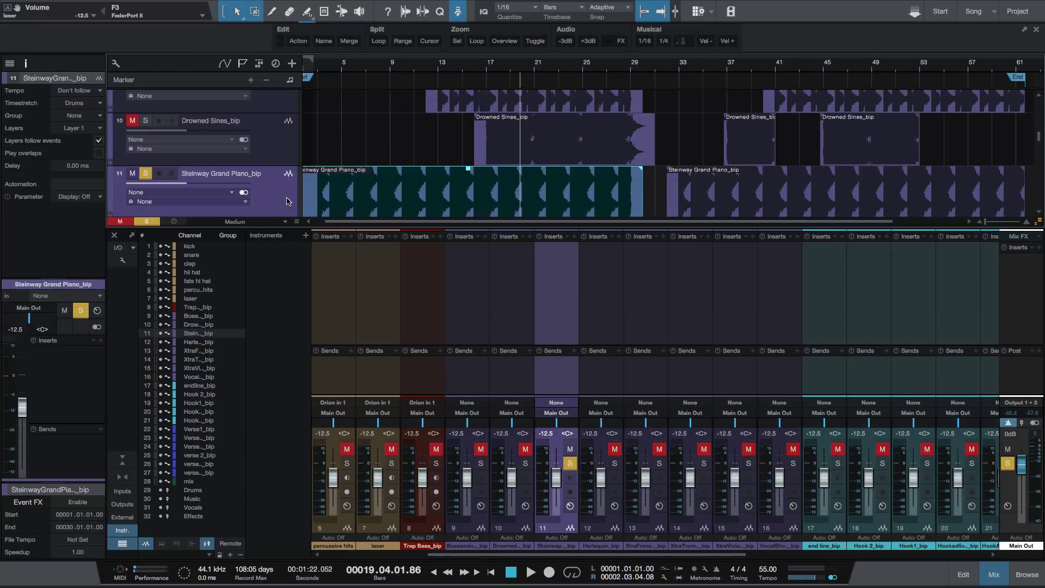
{"action": "scroll", "coordinate": [405, 176], "scroll_direction": "down", "scroll_amount": 1}
{"action": "left_click", "coordinate": [396, 181]}
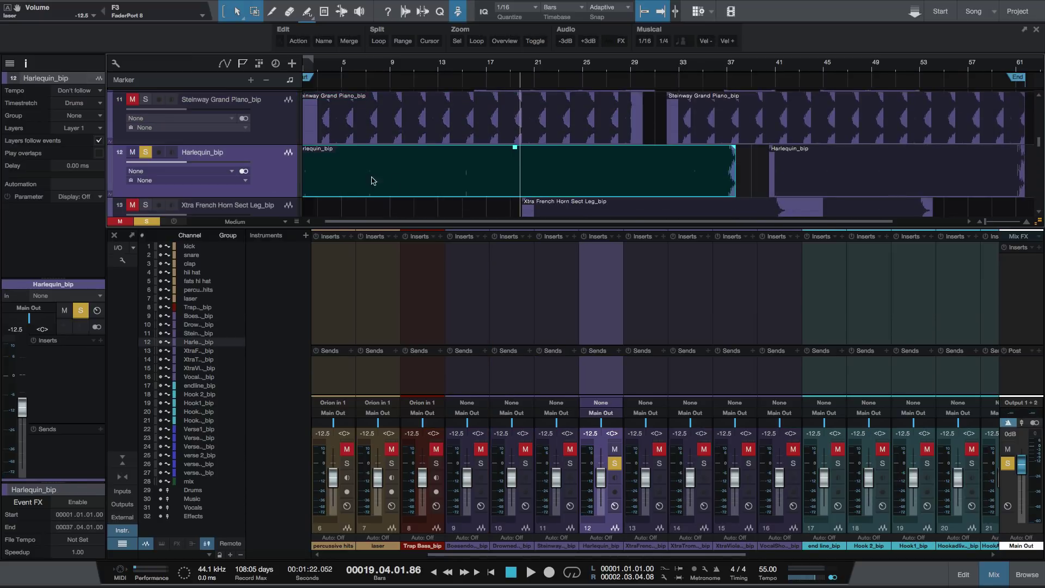
{"action": "key", "text": "space"}
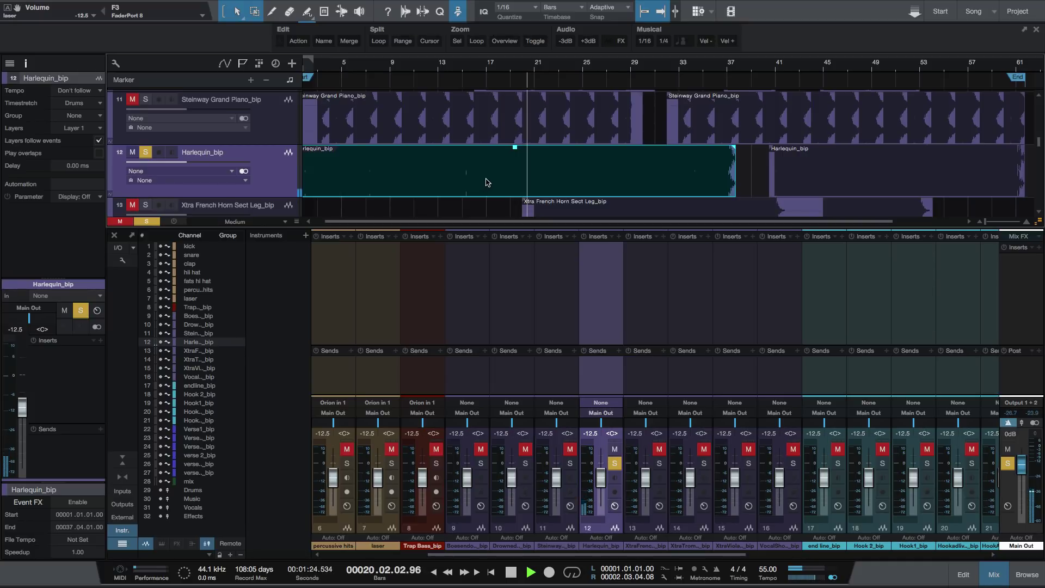
{"action": "key", "text": "space"}
{"action": "scroll", "coordinate": [487, 182], "scroll_direction": "down", "scroll_amount": 2}
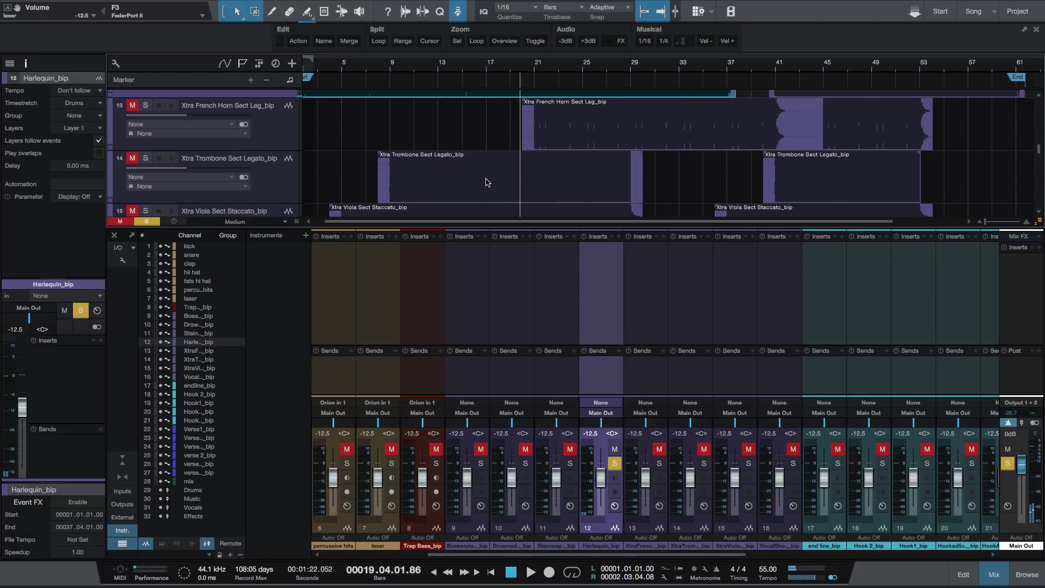
{"action": "left_click", "coordinate": [279, 137]}
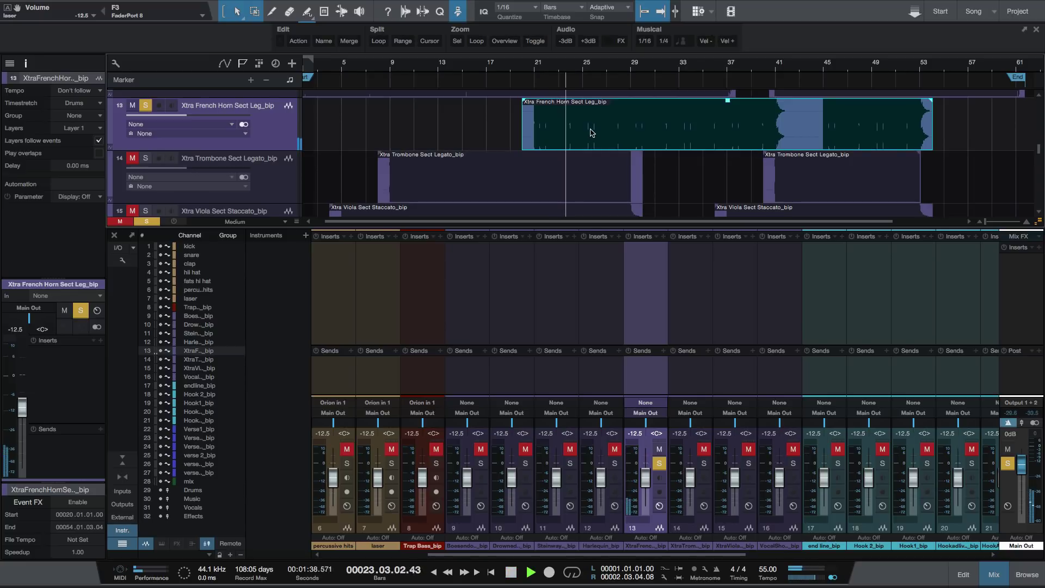
{"action": "key", "text": "space"}
Step: Audition the later Trombone and Viola events on tracks 14 and 15
{"action": "scroll", "coordinate": [592, 132], "scroll_direction": "down", "scroll_amount": 1}
{"action": "left_click", "coordinate": [274, 166]}
{"action": "key", "text": "space"}
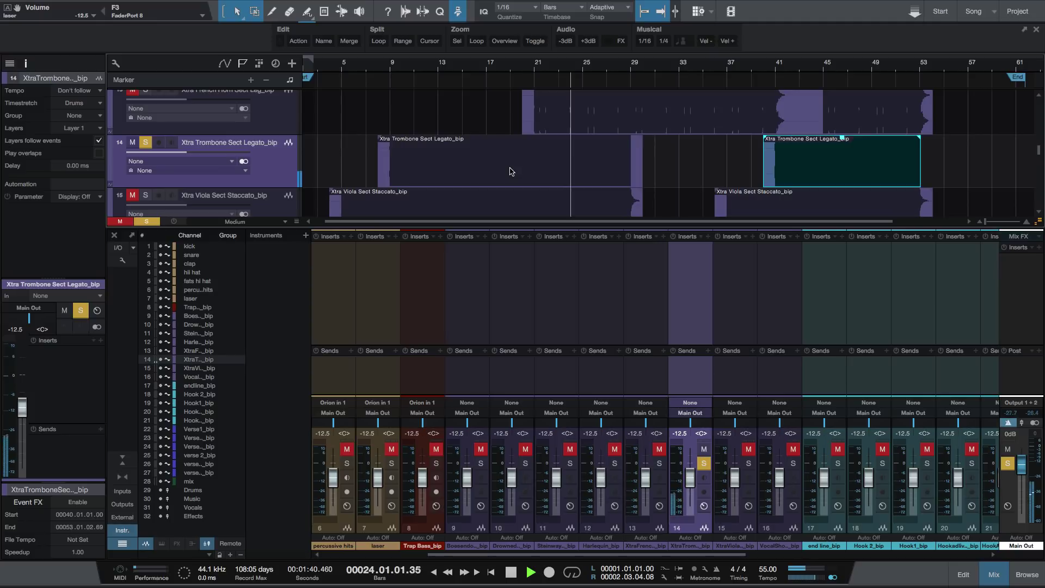
{"action": "key", "text": "space"}
{"action": "scroll", "coordinate": [509, 172], "scroll_direction": "down", "scroll_amount": 1}
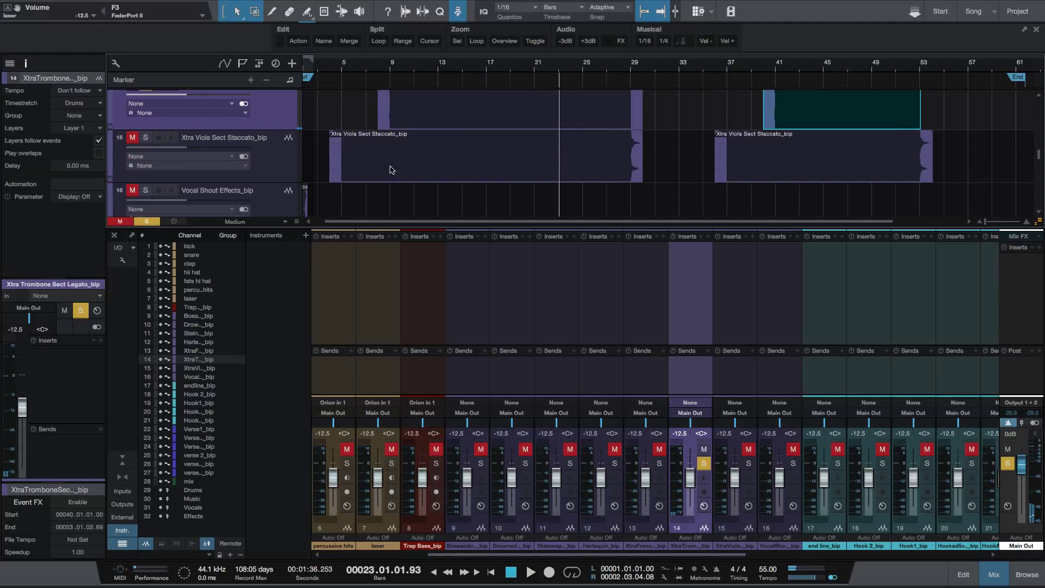
{"action": "key", "text": "Down"}
{"action": "key", "text": "space"}
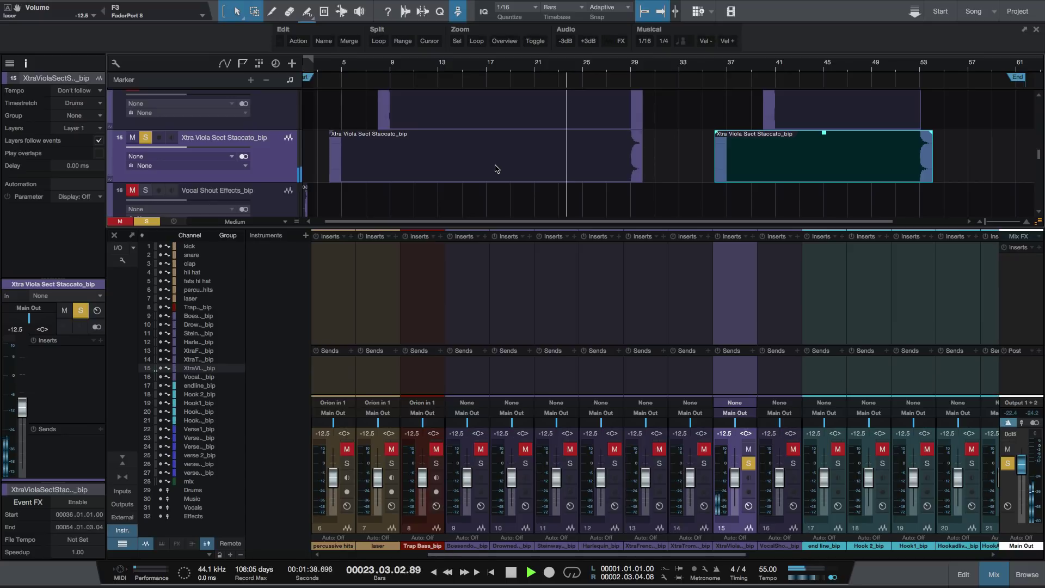
{"action": "key", "text": "space"}
Step: Hide the Mix console so the arrangement fills the window
{"action": "scroll", "coordinate": [494, 168], "scroll_direction": "down", "scroll_amount": 1}
{"action": "scroll", "coordinate": [414, 173], "scroll_direction": "down", "scroll_amount": 3}
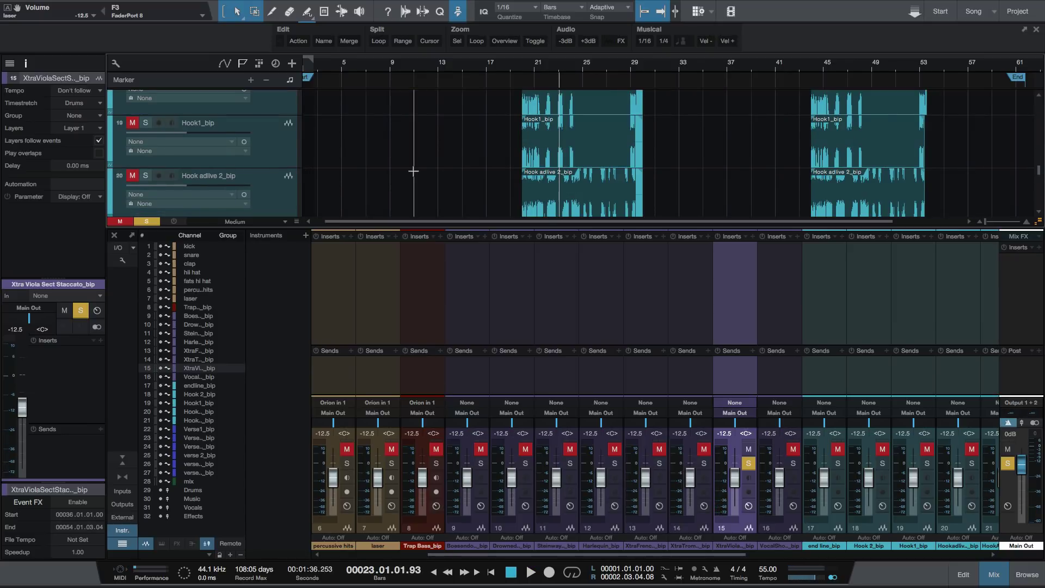
{"action": "scroll", "coordinate": [414, 170], "scroll_direction": "up", "scroll_amount": 11}
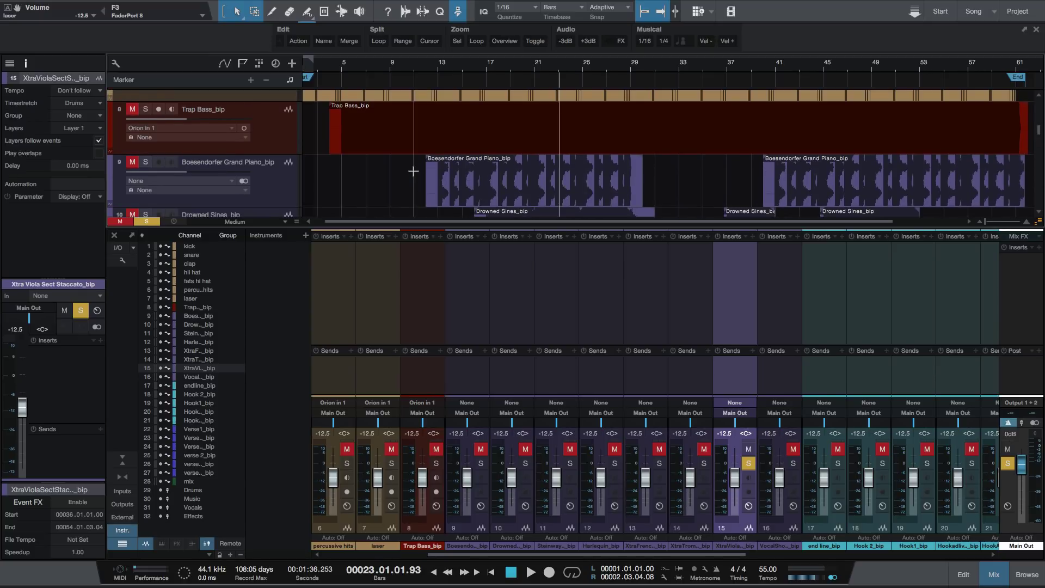
{"action": "key", "text": "F3"}
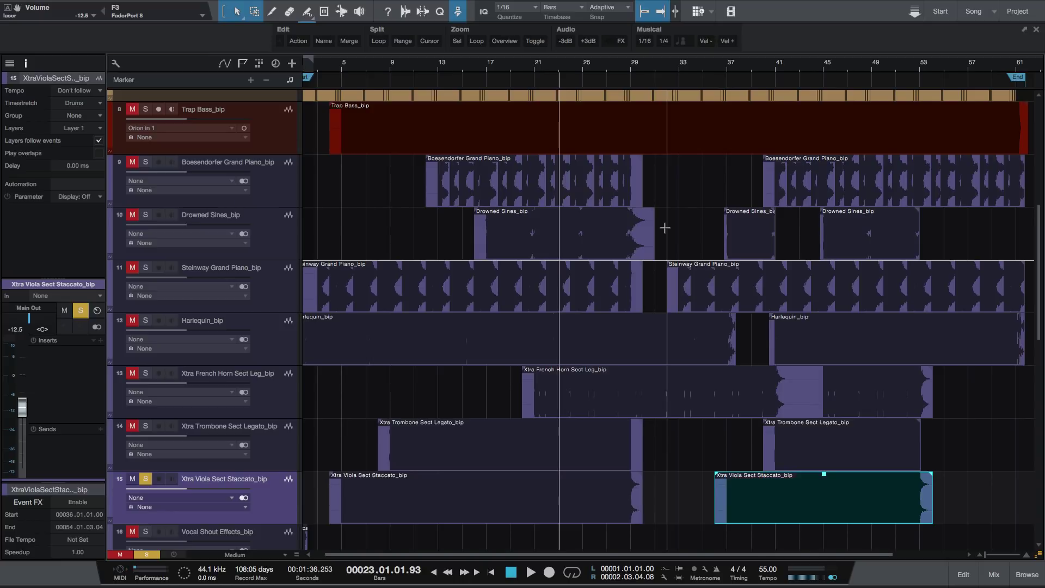
Step: Trial-bounce the three Drowned Sines events, undo it, and shrink track heights to Small
{"action": "left_click", "coordinate": [594, 244]}
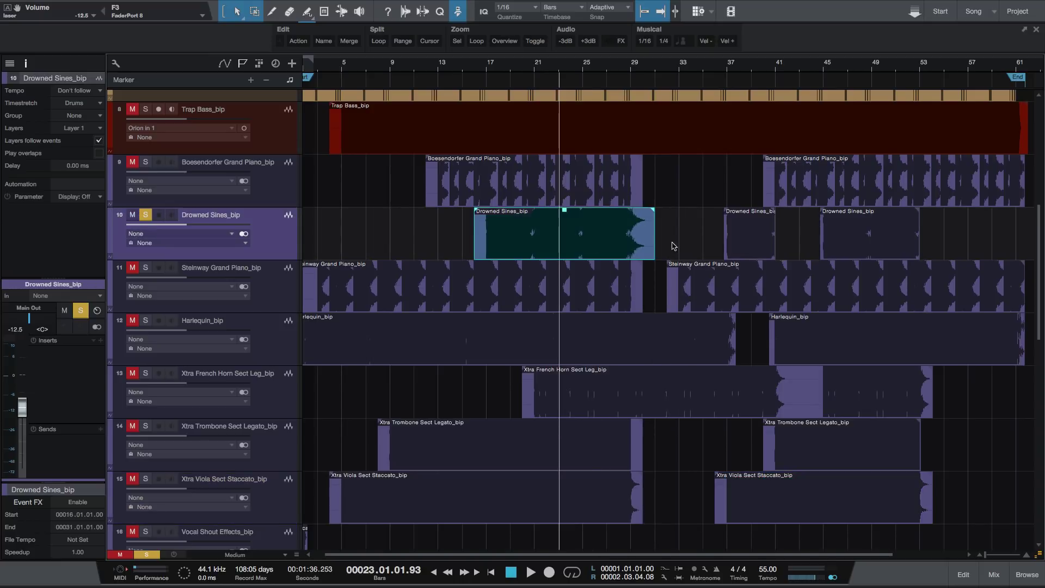
{"action": "left_click", "coordinate": [749, 250], "text": "shift"}
{"action": "left_click", "coordinate": [891, 249], "text": "shift"}
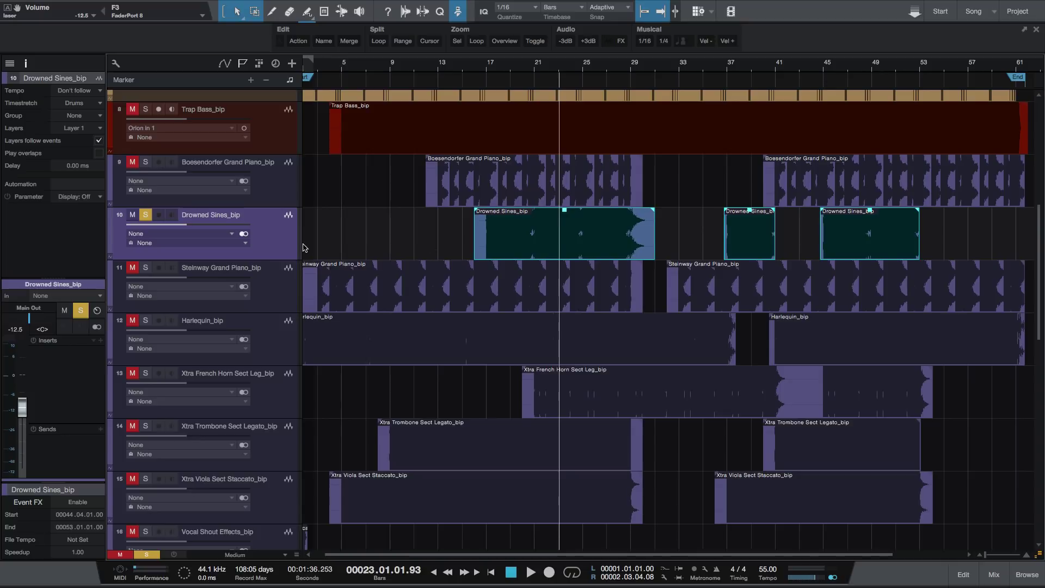
{"action": "left_click", "coordinate": [245, 234]}
{"action": "key", "text": "ctrl+b"}
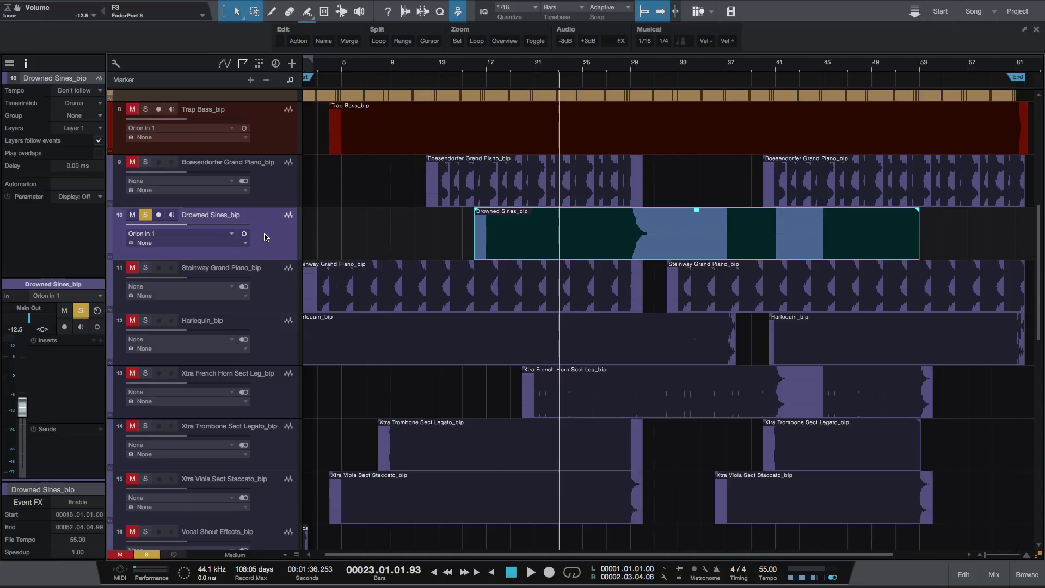
{"action": "key", "text": "ctrl+z"}
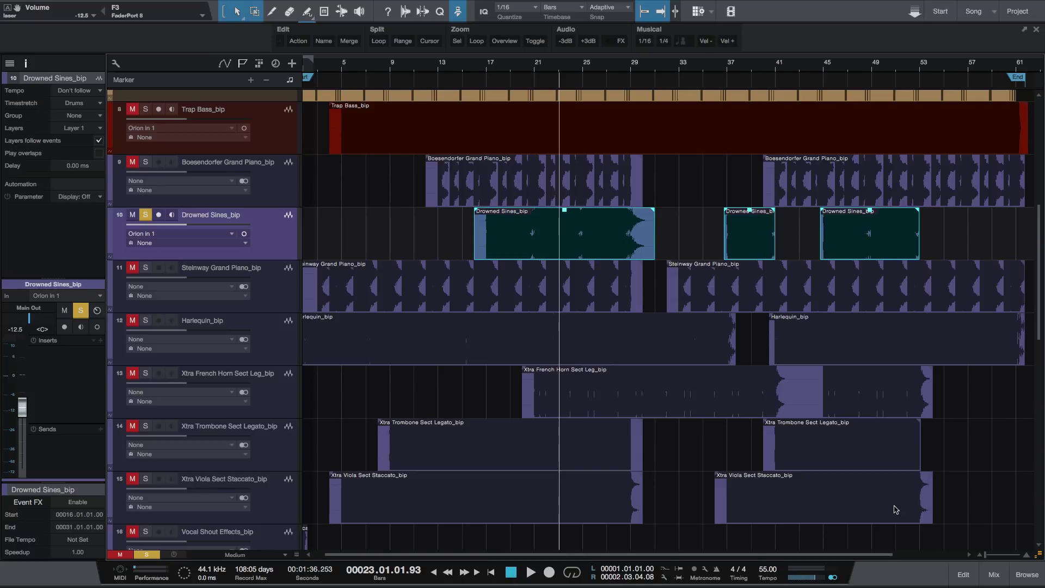
{"action": "key", "text": "shift+w"}
{"action": "key", "text": "shift+w"}
{"action": "key", "text": "shift+w"}
{"action": "key", "text": "shift+w"}
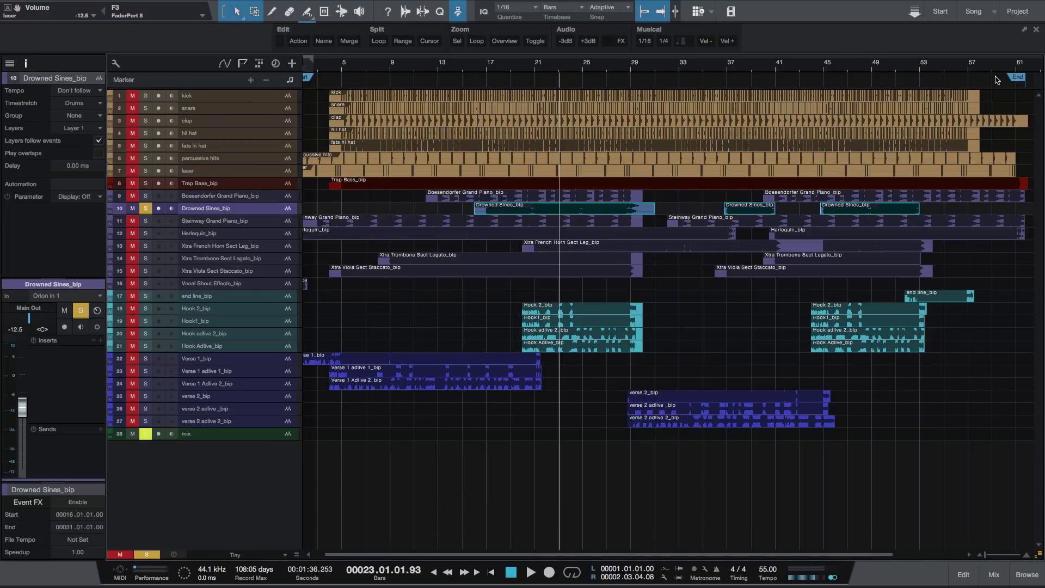
{"action": "scroll", "coordinate": [448, 485], "scroll_direction": "left", "scroll_amount": 2}
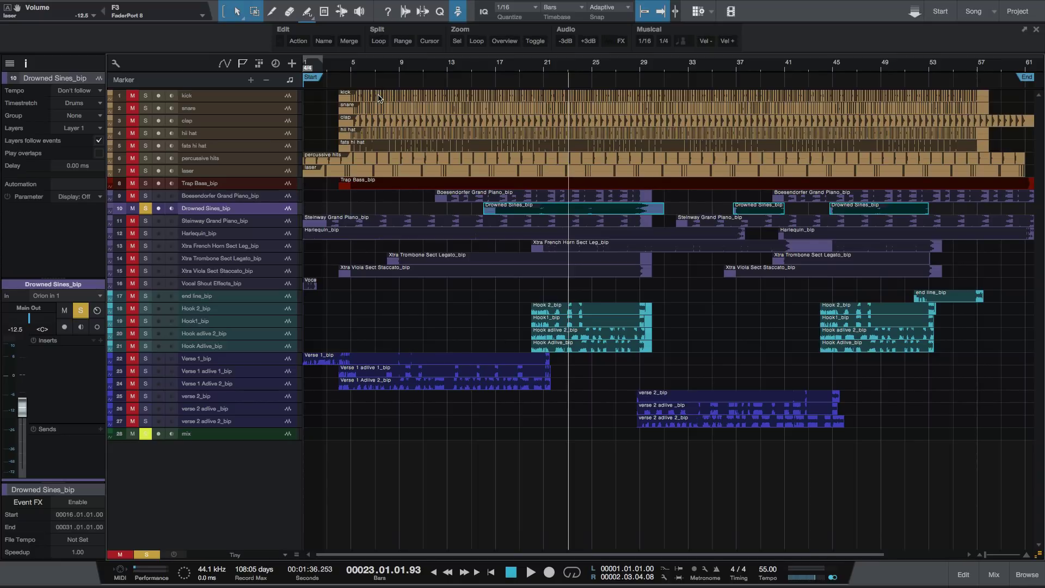
{"action": "key", "text": "Insert"}
{"action": "key", "text": "ctrl+z"}
{"action": "key", "text": "shift+Insert"}
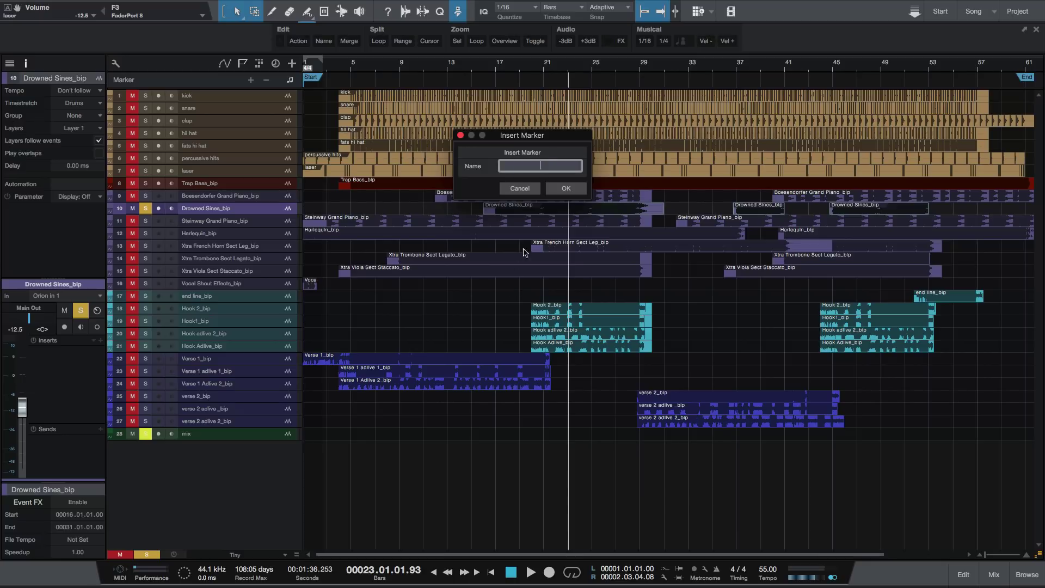
{"action": "left_click", "coordinate": [519, 189]}
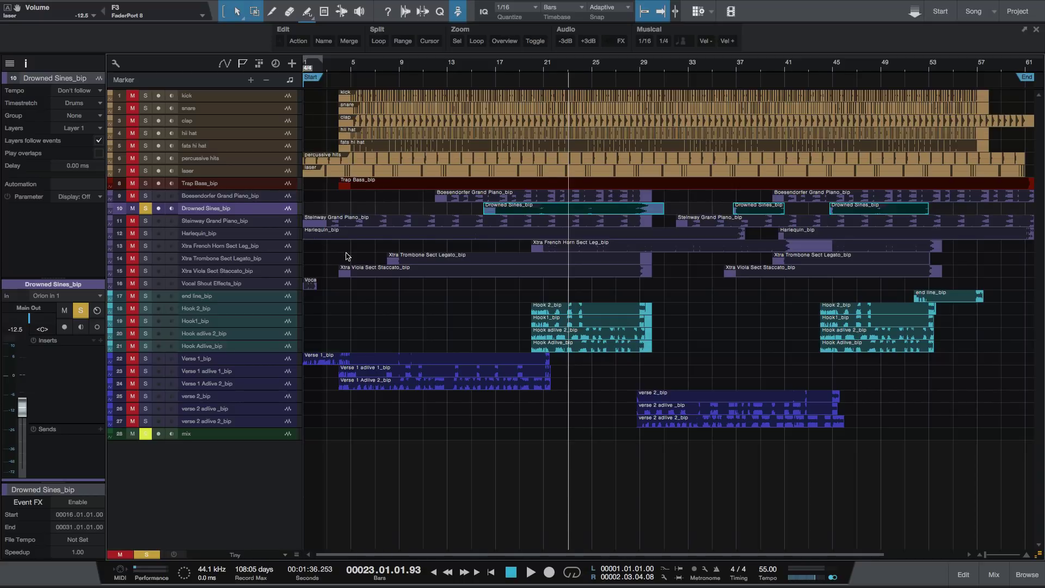
Step: Add a marker named 'first verse' at bar 5 during playback
{"action": "left_click", "coordinate": [338, 296]}
{"action": "key", "text": "space"}
{"action": "left_click", "coordinate": [146, 209]}
{"action": "key", "text": "space"}
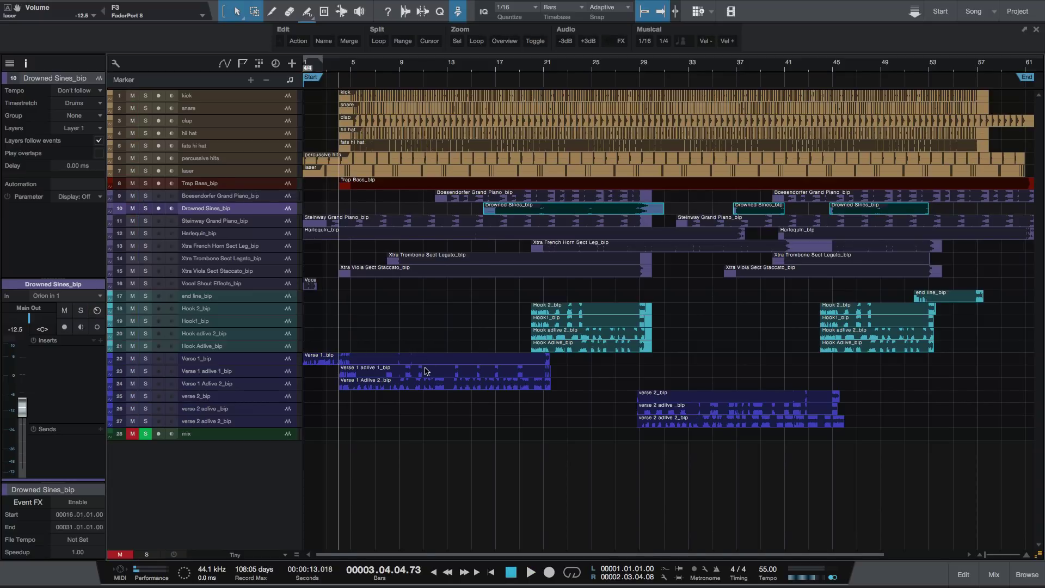
{"action": "key", "text": "space"}
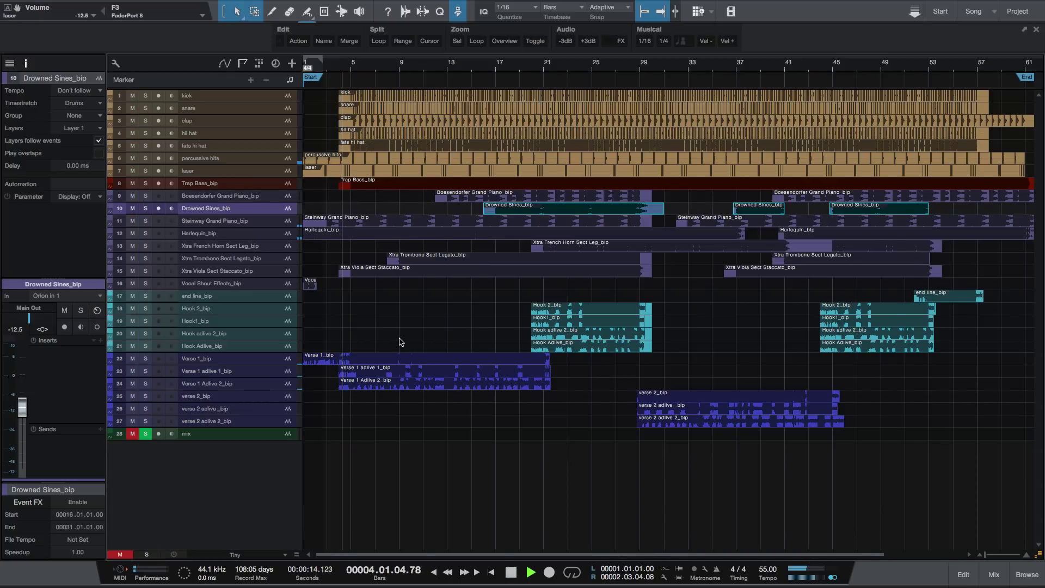
{"action": "key", "text": "e"}
{"action": "key", "text": "e"}
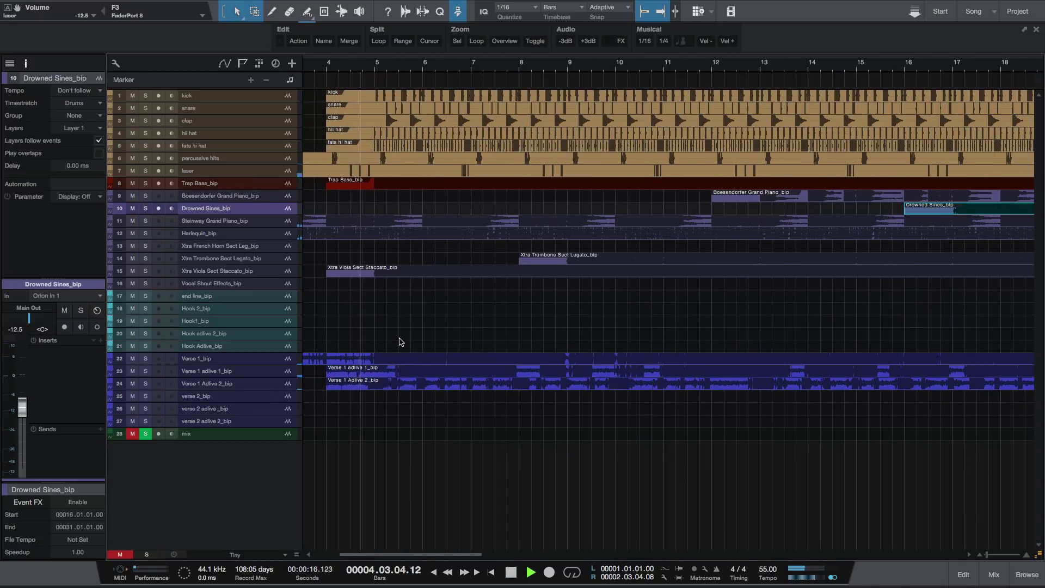
{"action": "key", "text": "alt+Insert"}
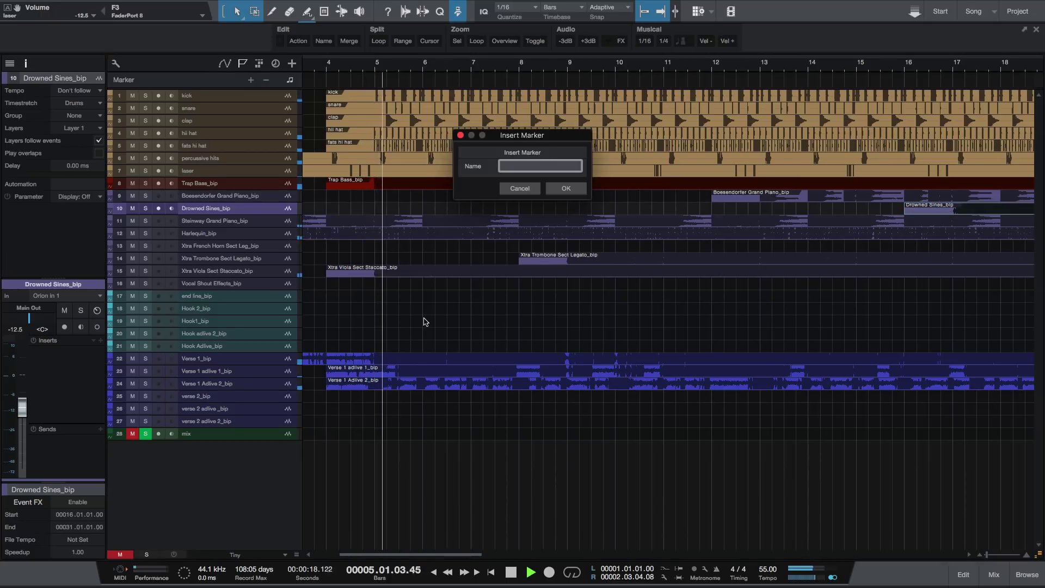
{"action": "type", "text": "first verse"}
{"action": "key", "text": "Return"}
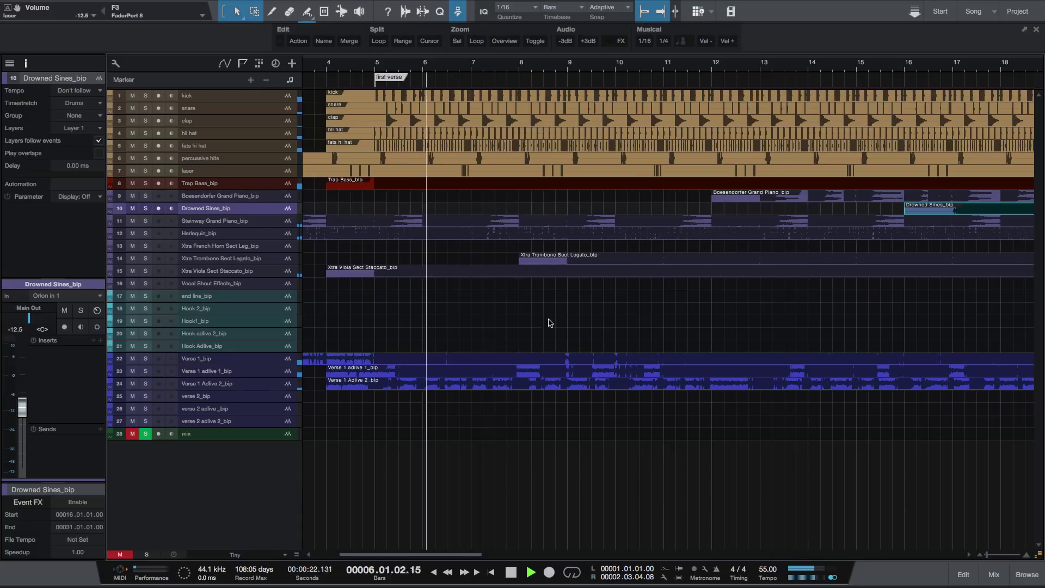
{"action": "key", "text": "space"}
{"action": "key", "text": "w"}
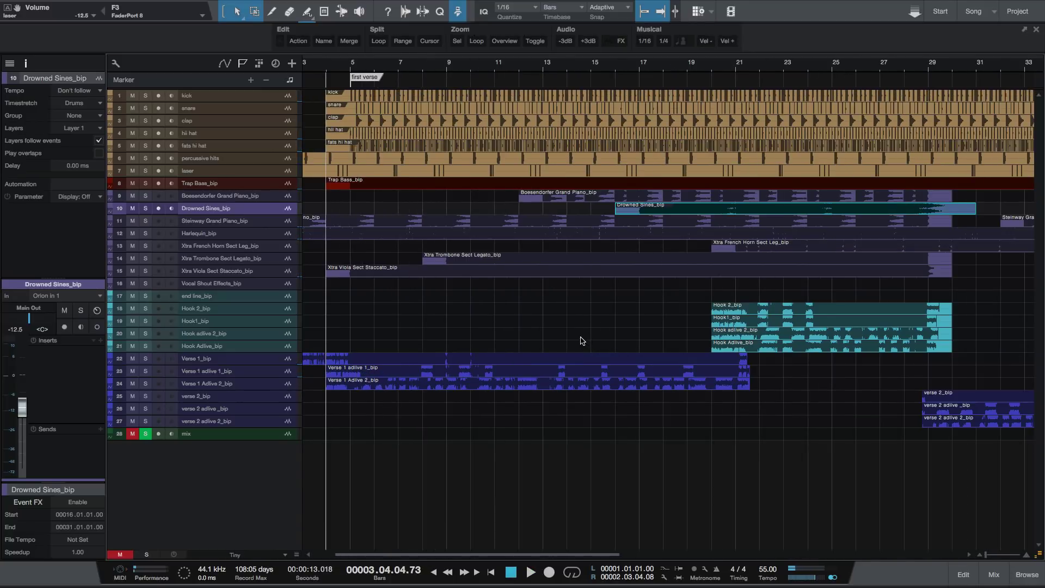
Step: Play from bar 19 and add a marker for the first hook
{"action": "left_click", "coordinate": [709, 306]}
{"action": "left_click", "coordinate": [690, 319]}
{"action": "key", "text": "space"}
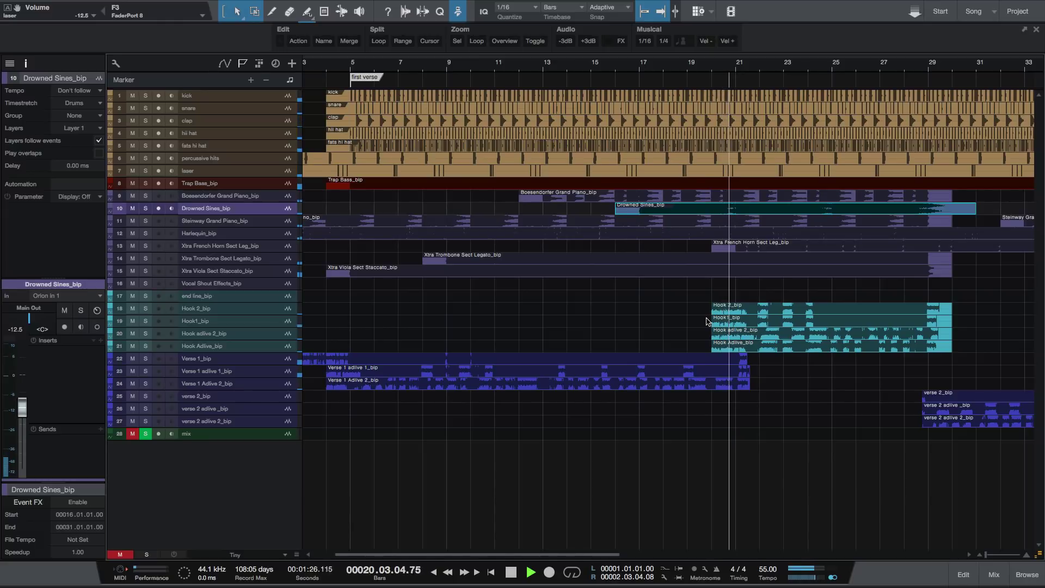
{"action": "key", "text": "alt+Insert"}
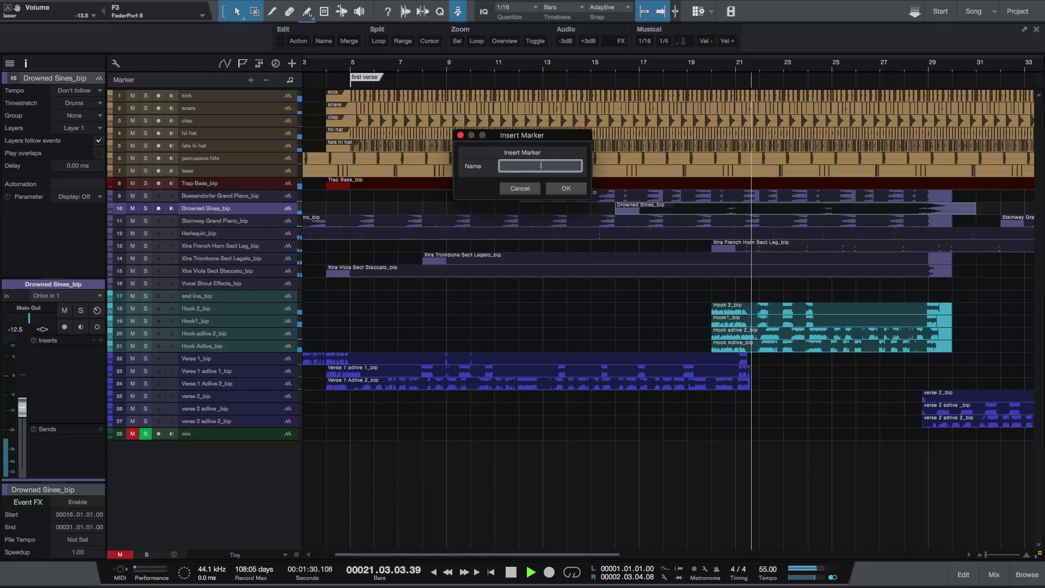
{"action": "type", "text": "1st hook"}
{"action": "key", "text": "Return"}
{"action": "key", "text": "space"}
Step: Correct the hook marker's name to '1st hook'
{"action": "scroll", "coordinate": [790, 452], "scroll_direction": "right", "scroll_amount": 5}
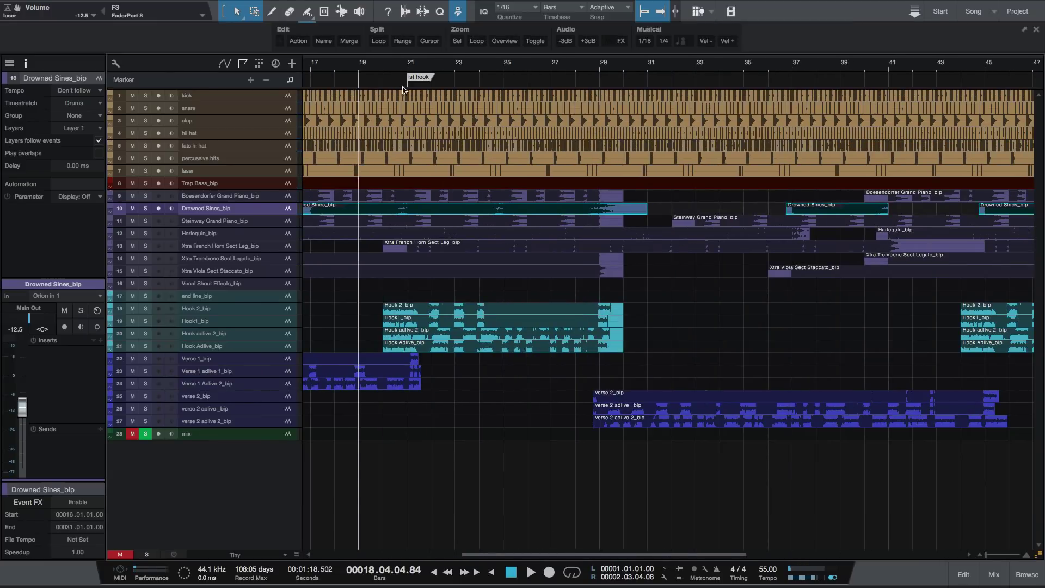
{"action": "double_click", "coordinate": [418, 78]}
{"action": "type", "text": "1st hook"}
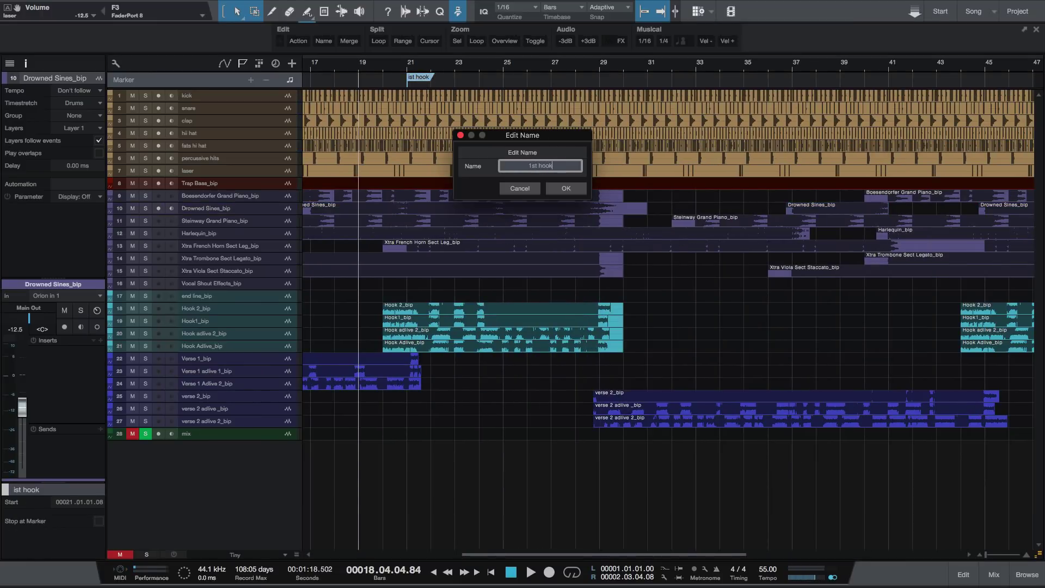
{"action": "key", "text": "Return"}
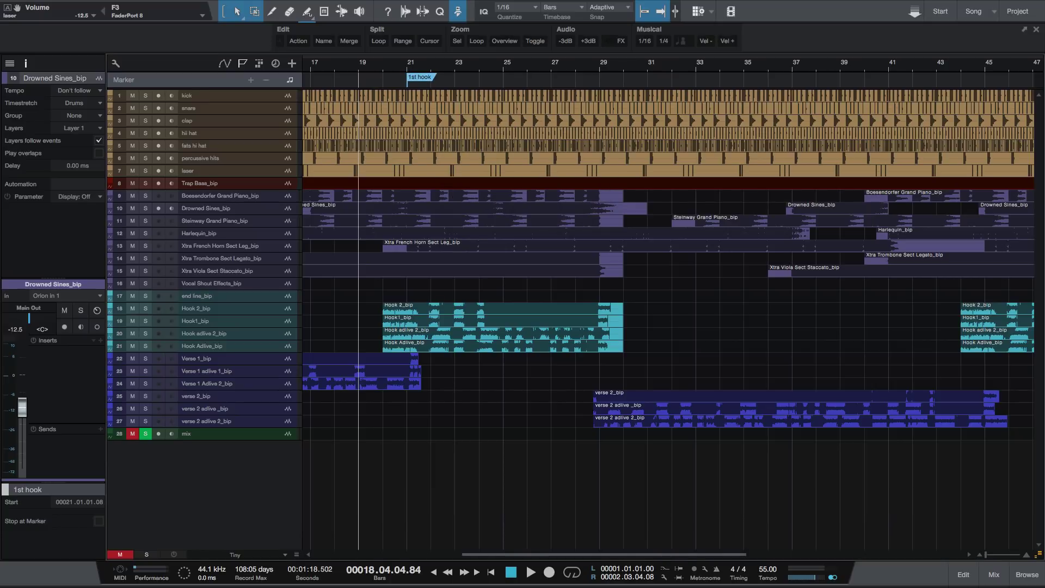
Step: Add a section marker named '2nd verse' around bar 29
{"action": "left_click", "coordinate": [593, 374]}
{"action": "key", "text": "space"}
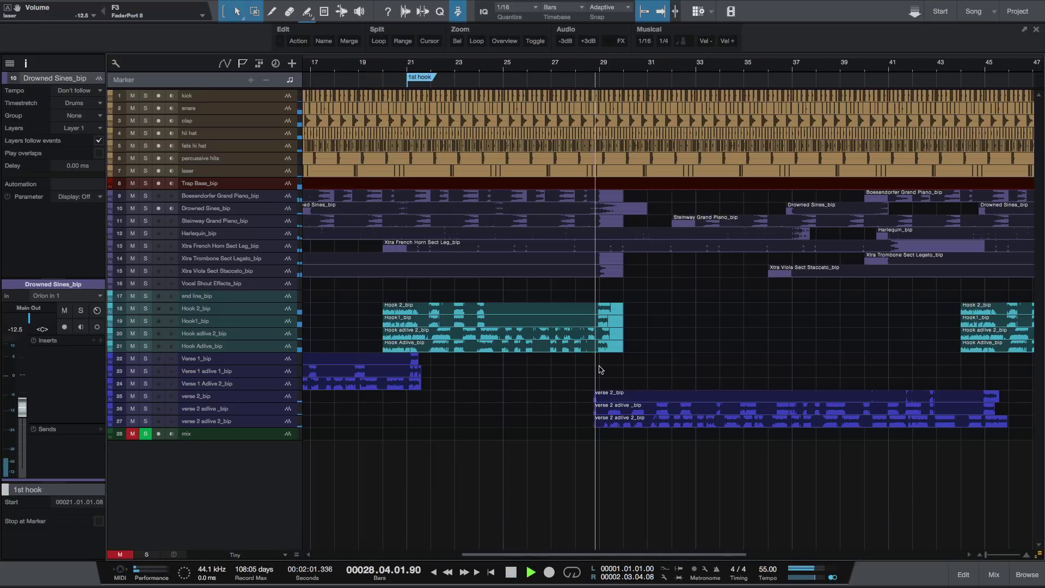
{"action": "key", "text": "shift+Insert"}
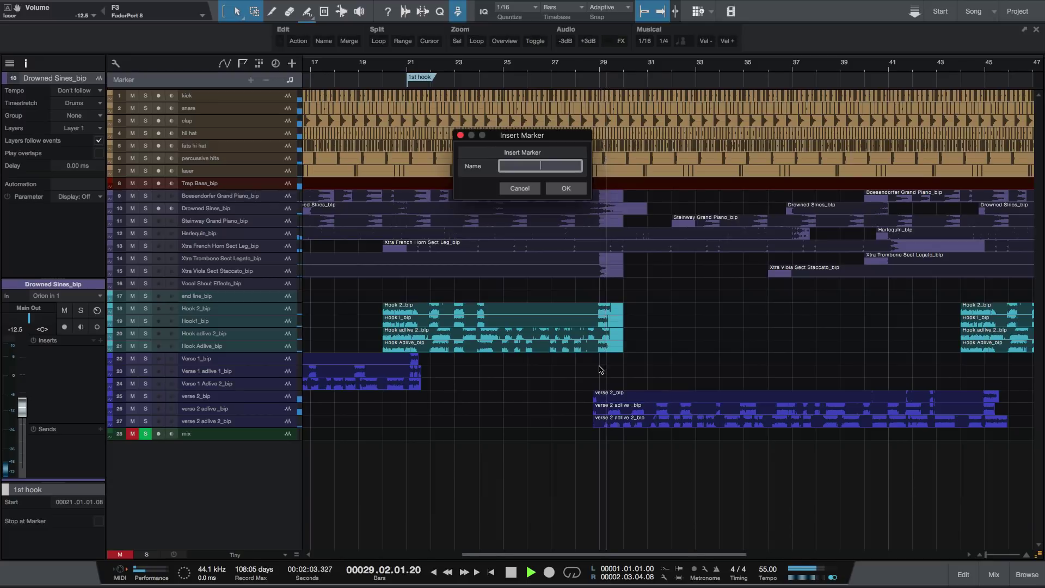
{"action": "type", "text": "2nd verse"}
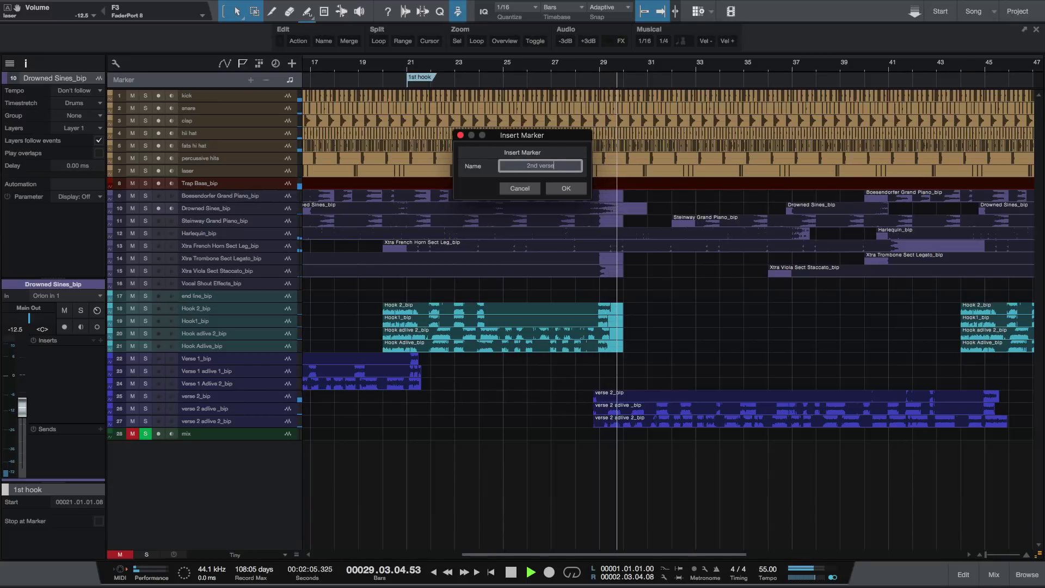
{"action": "key", "text": "Return"}
{"action": "key", "text": "space"}
Step: Add a section marker named '2nd hook' around bar 45
{"action": "scroll", "coordinate": [853, 346], "scroll_direction": "right", "scroll_amount": 6}
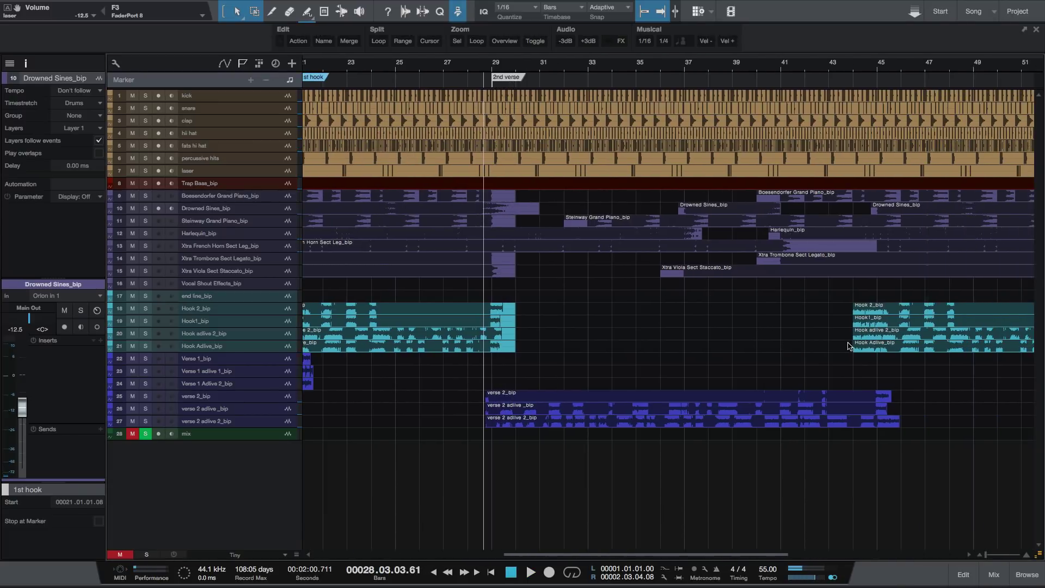
{"action": "left_click", "coordinate": [669, 327]}
{"action": "key", "text": "space"}
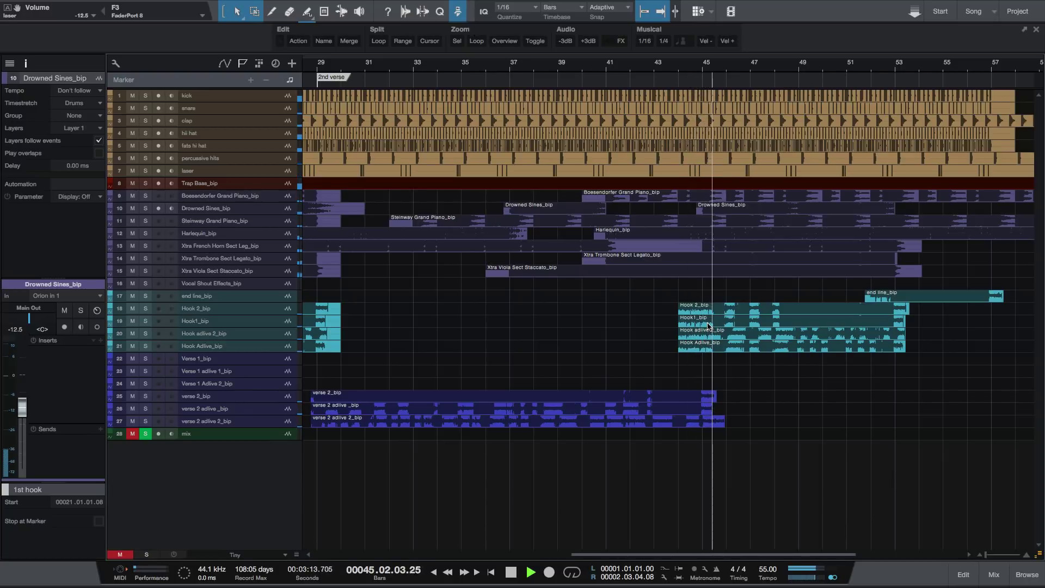
{"action": "key", "text": "shift+Insert"}
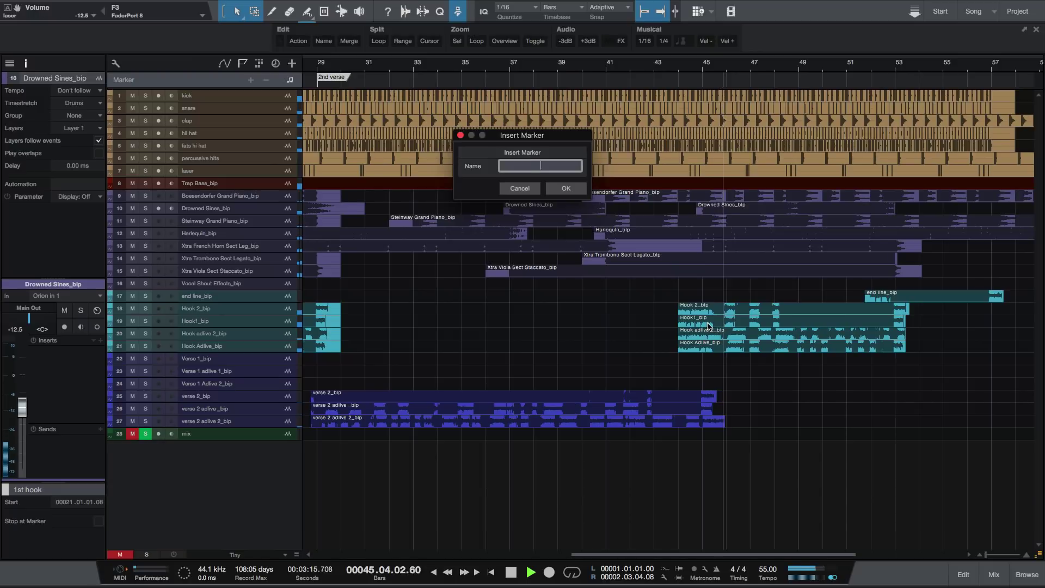
{"action": "type", "text": "2nd hook"}
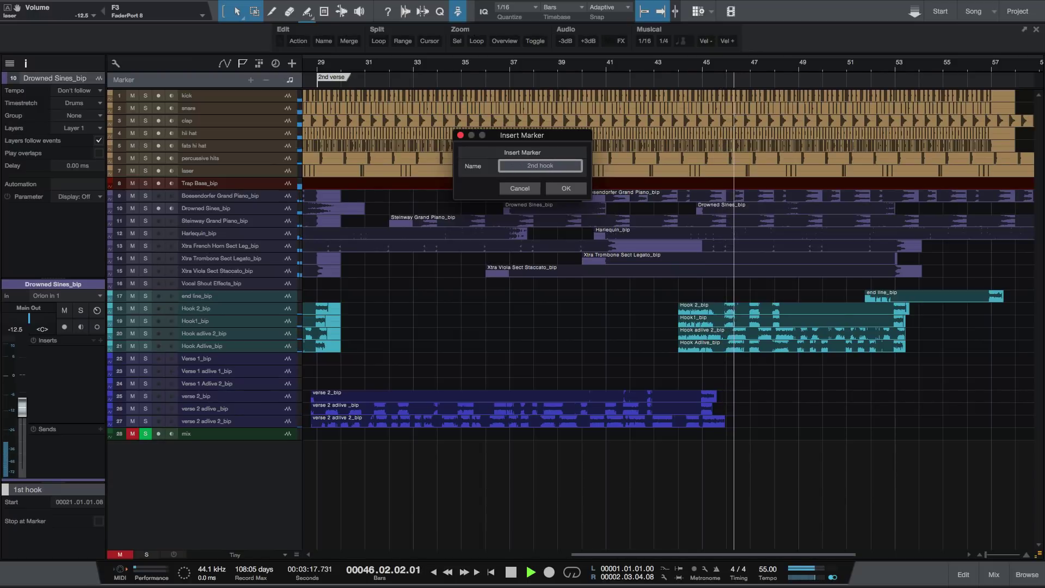
{"action": "key", "text": "Return"}
{"action": "key", "text": "space"}
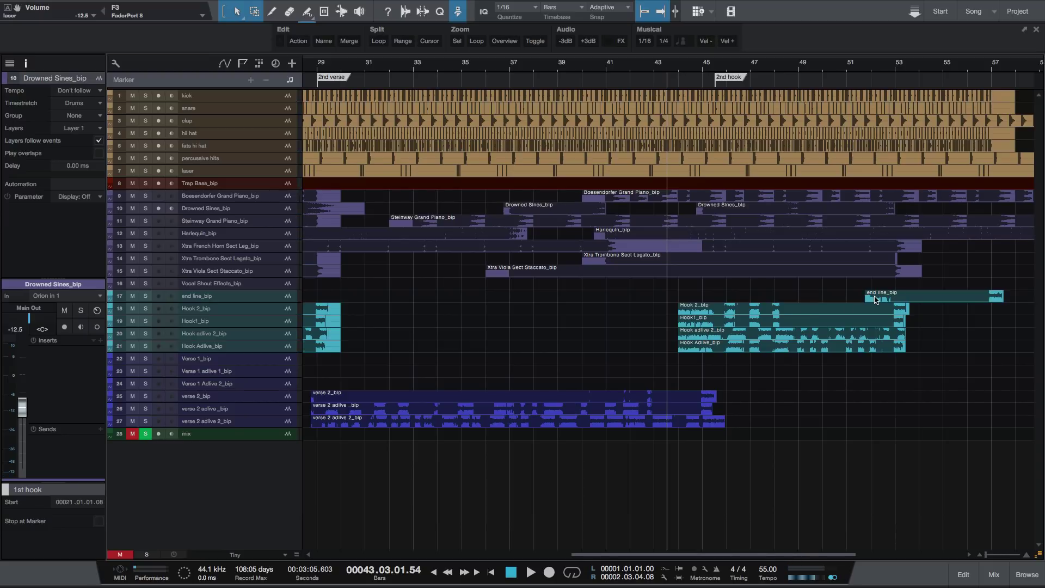
Step: Add an 'outro' marker near bar 53 and drag the '2nd hook' marker exactly onto bar 45
{"action": "key", "text": "w"}
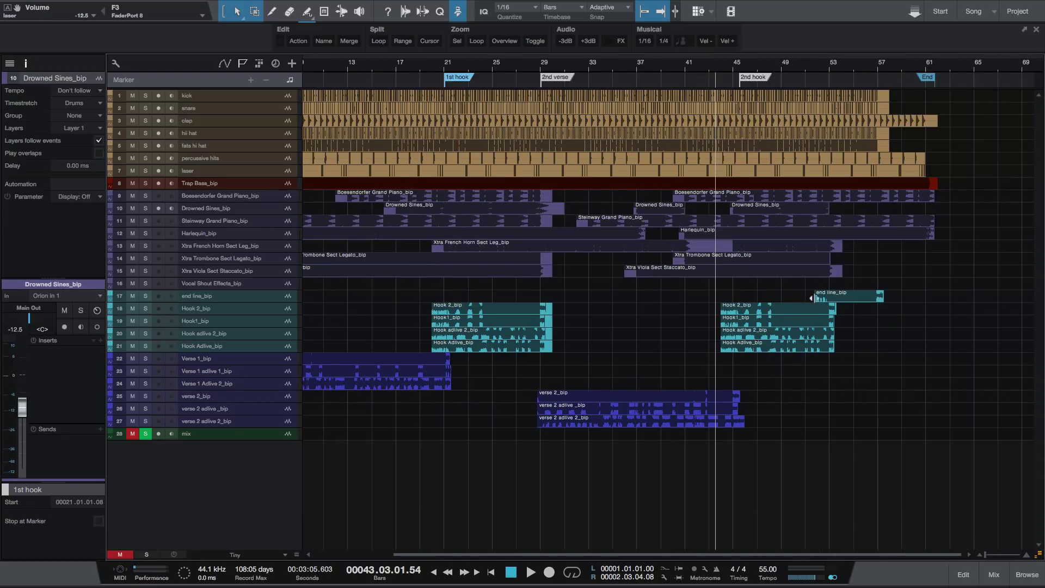
{"action": "left_click", "coordinate": [815, 298]}
{"action": "key", "text": "space"}
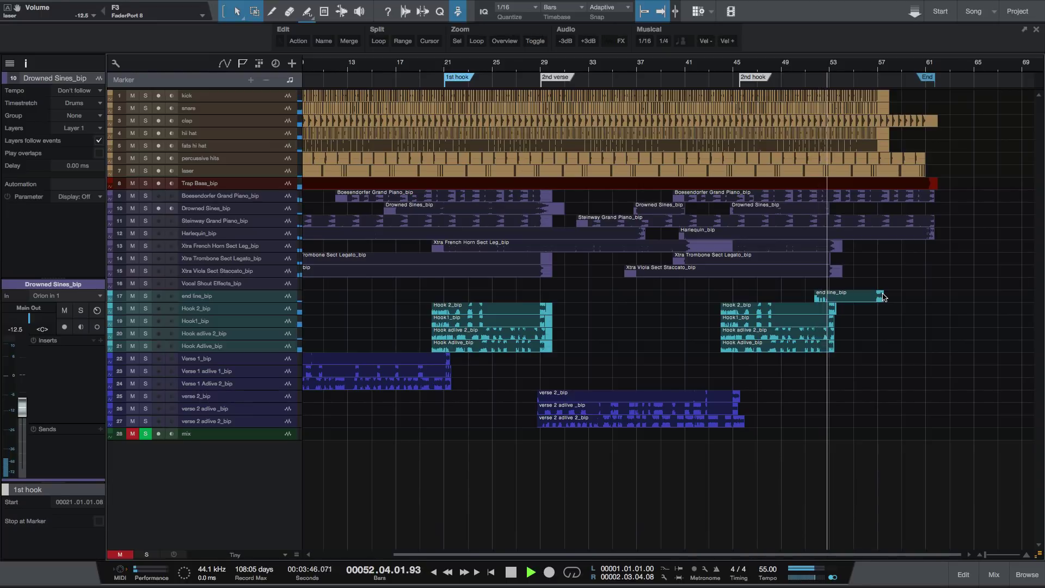
{"action": "key", "text": "alt+Insert"}
{"action": "type", "text": "outro"}
{"action": "key", "text": "Return"}
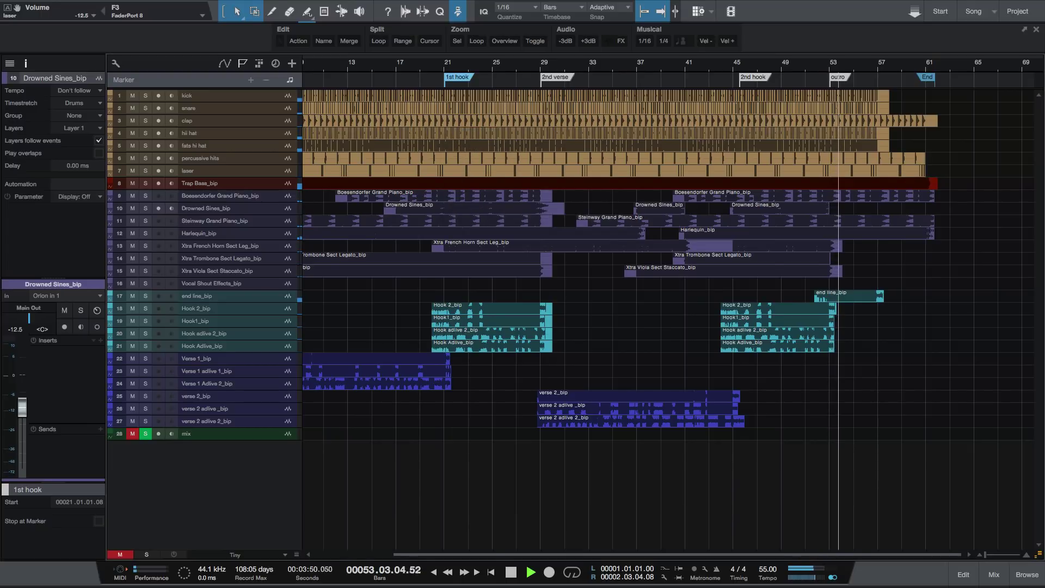
{"action": "key", "text": "space"}
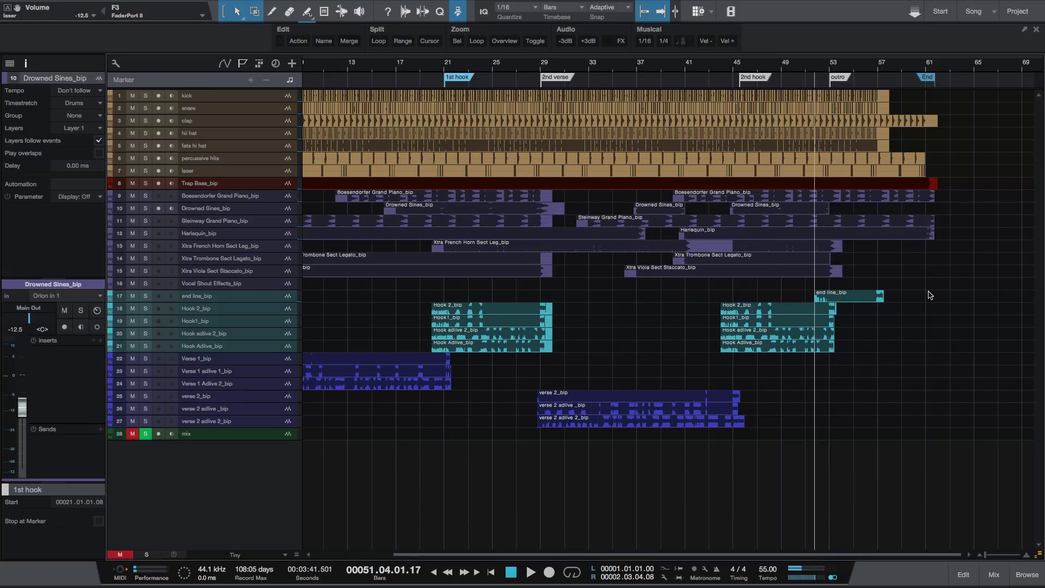
{"action": "left_click_drag", "start_coordinate": [757, 79], "coordinate": [749, 80]}
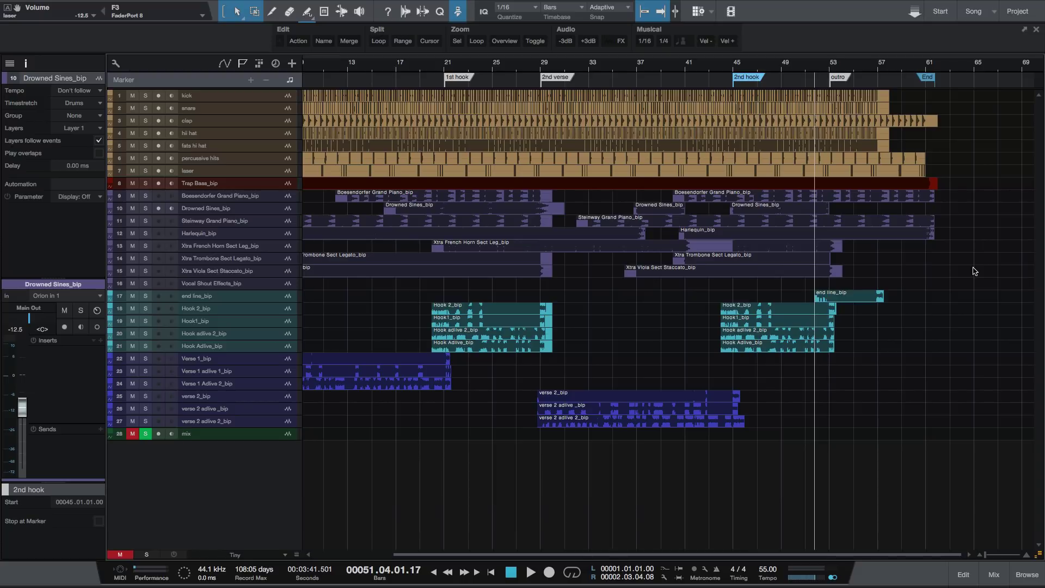
{"action": "mouse_move", "coordinate": [47, 4]}
{"action": "left_click", "coordinate": [96, 4]}
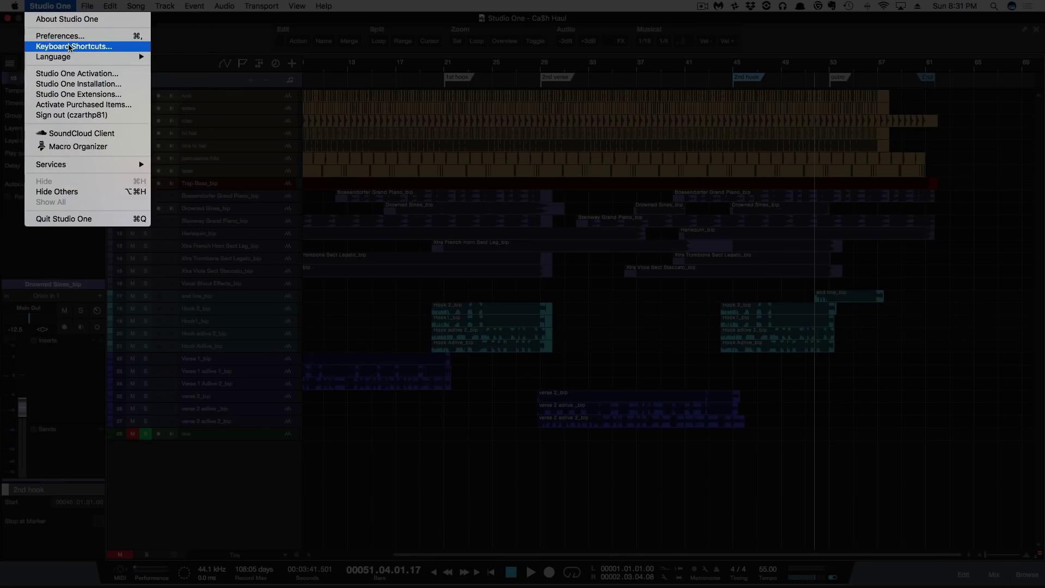
{"action": "left_click", "coordinate": [73, 46]}
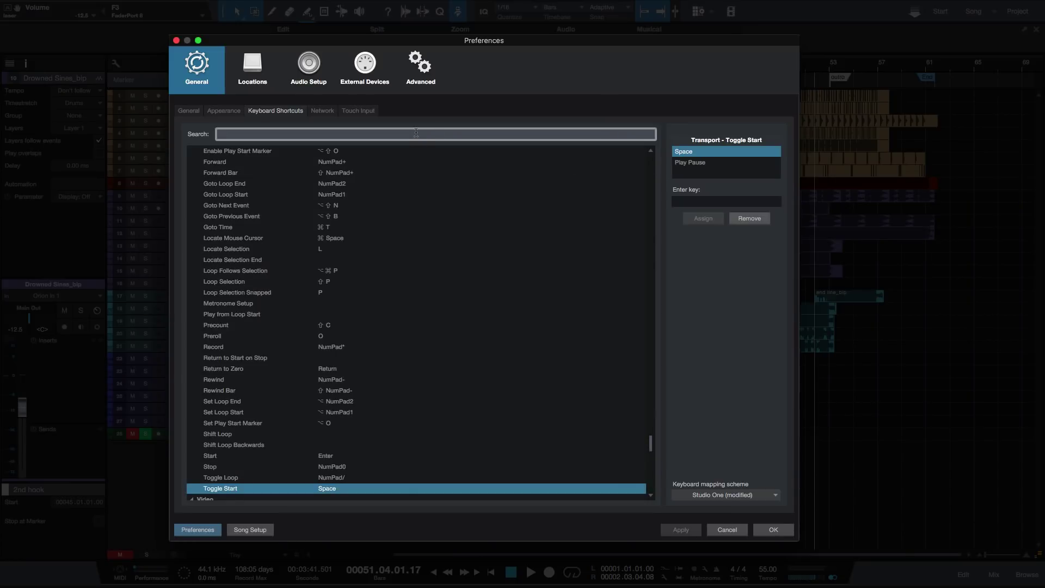
{"action": "type", "text": "fit"}
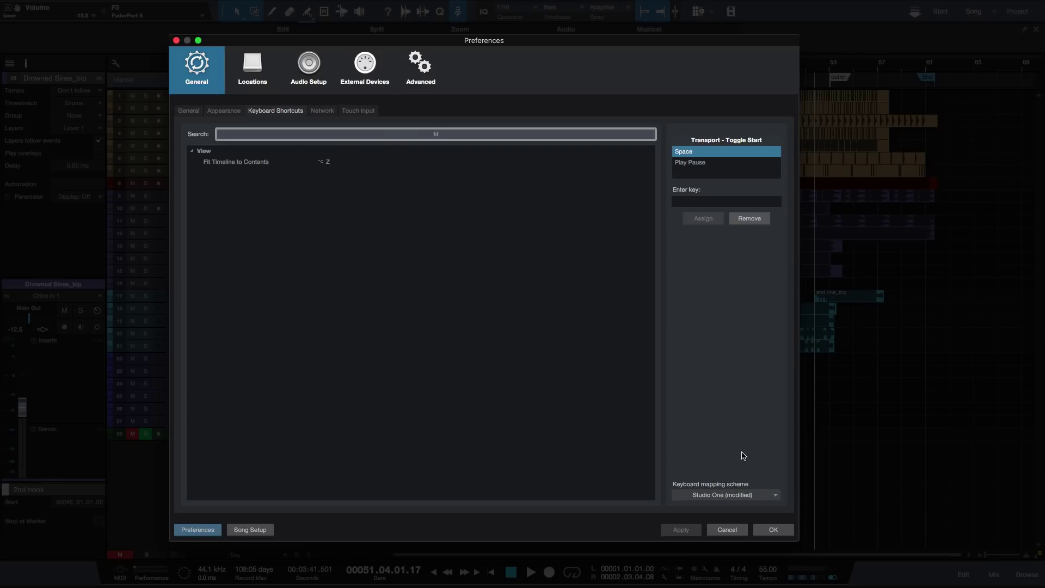
{"action": "left_click", "coordinate": [737, 530]}
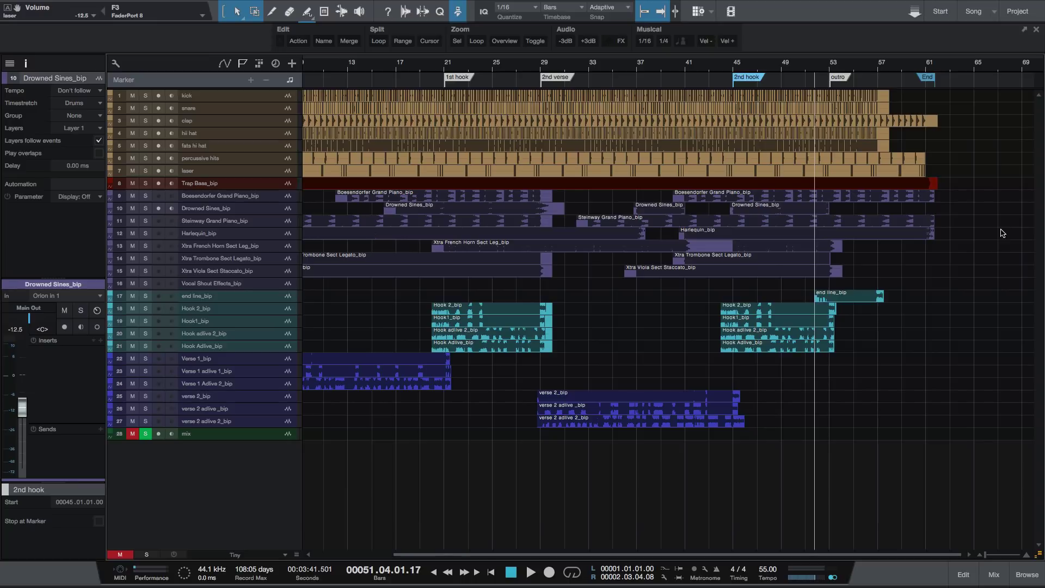
Step: Zoom the arrangement so the whole song from Start to End fits the timeline
{"action": "key", "text": "shift+z"}
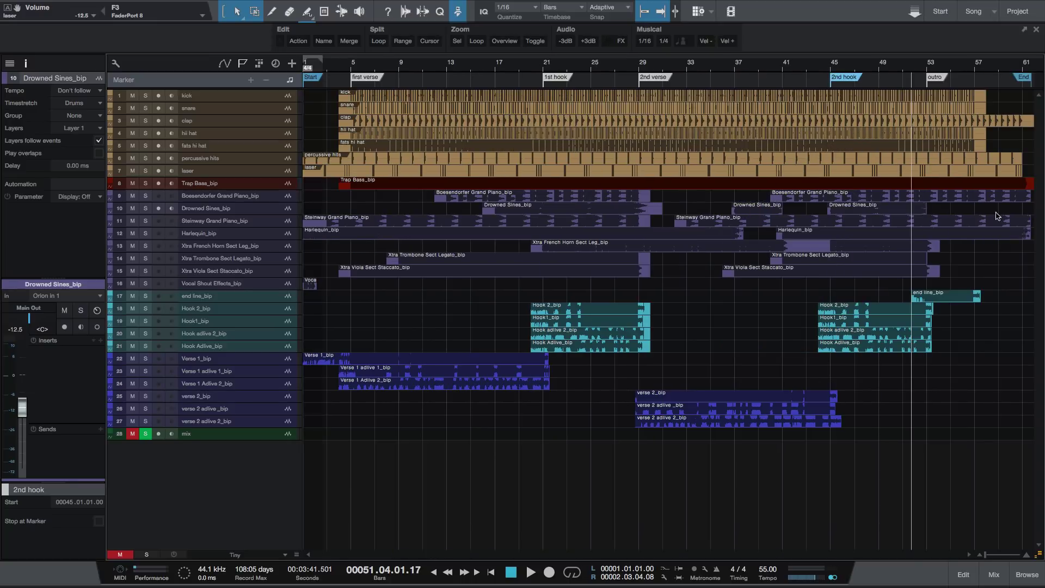